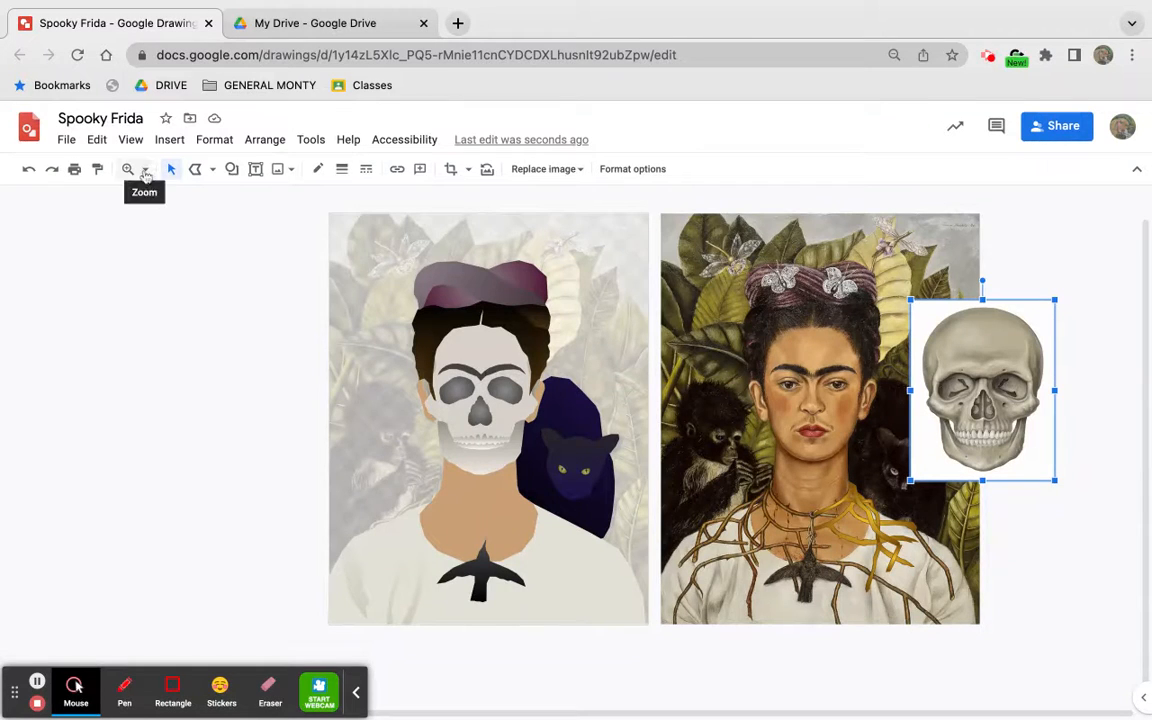
click(63, 145)
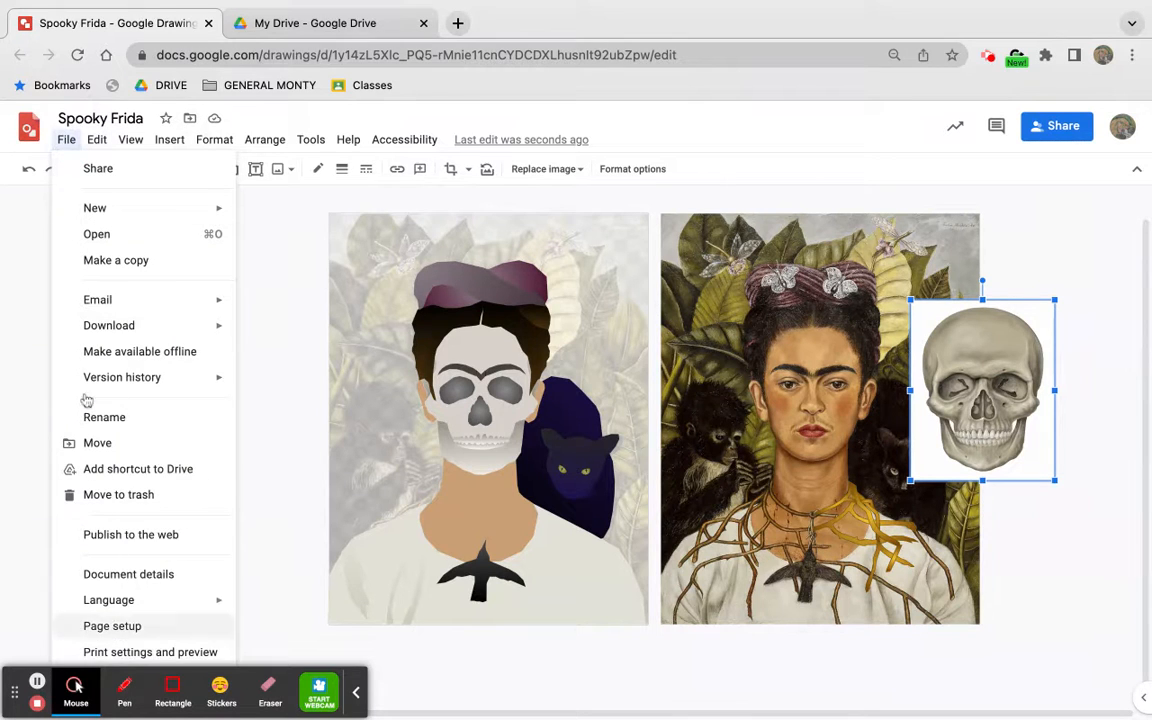
mouse_move(120, 329)
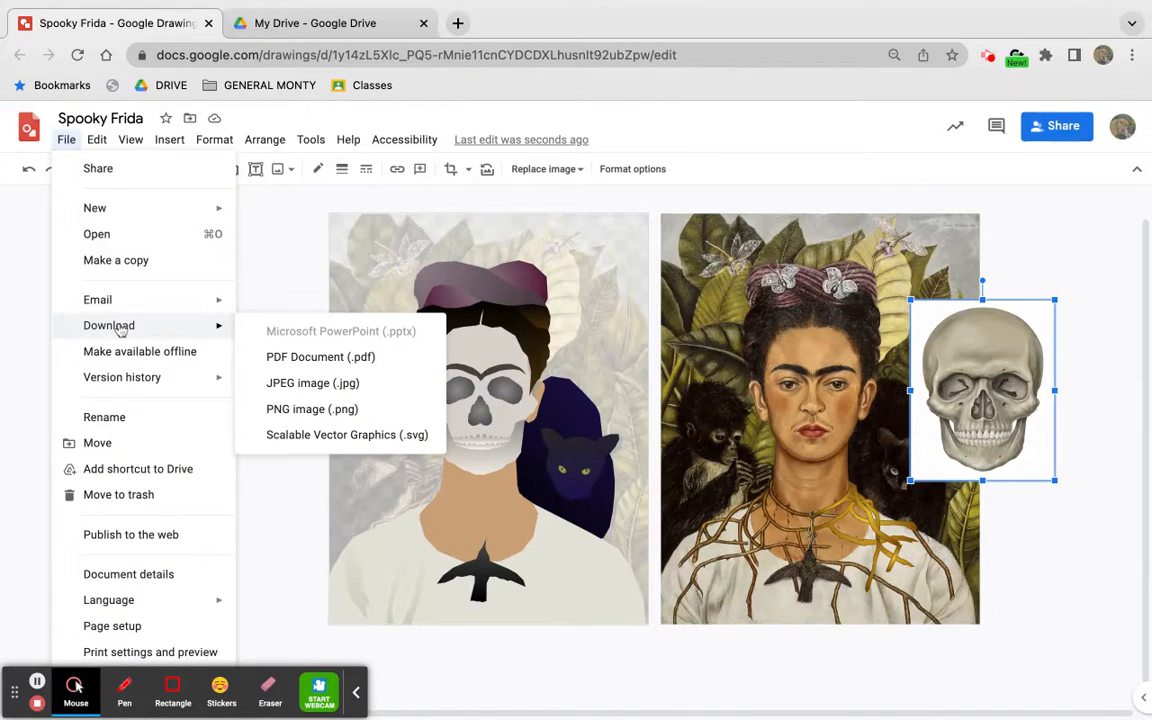
click(241, 213)
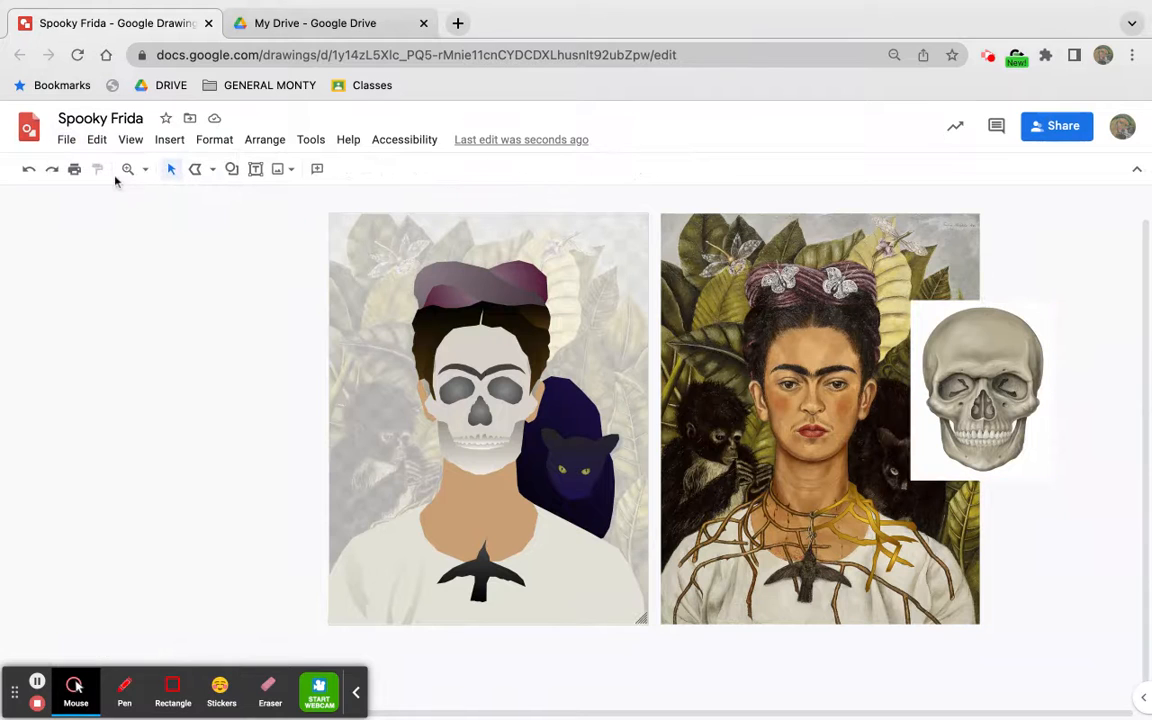
Search the web for "skull" images and insert the realistic front-view skull into the drawing
click(170, 140)
mouse_move(181, 170)
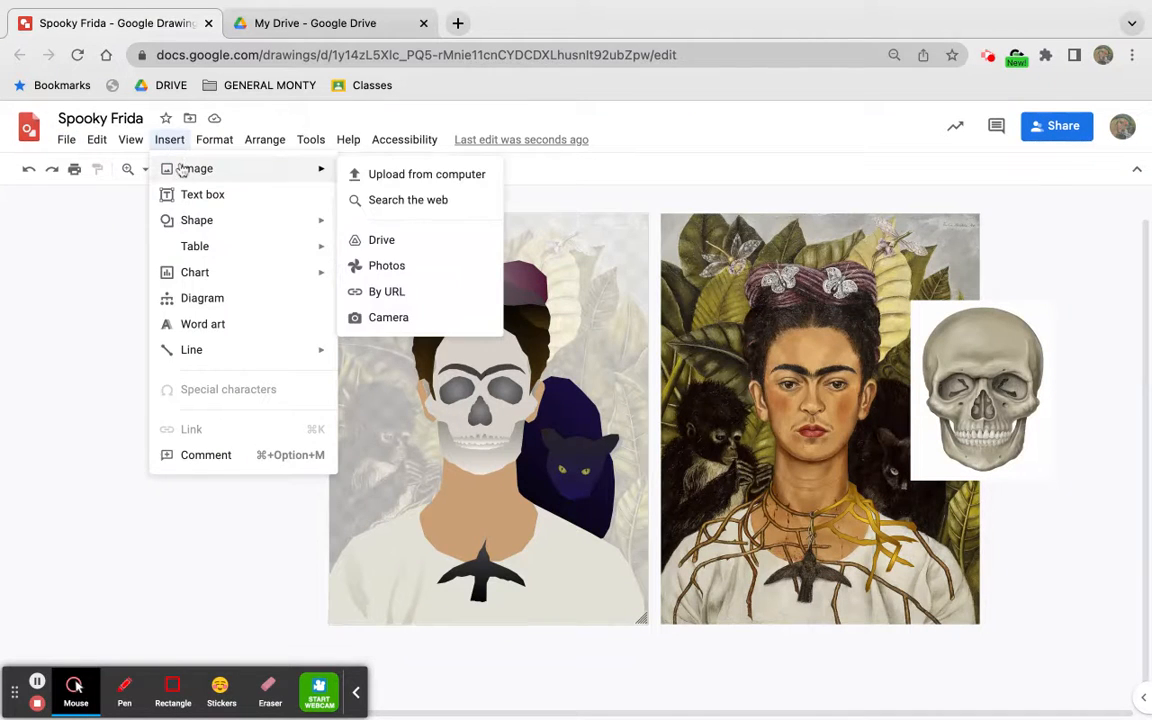
click(377, 202)
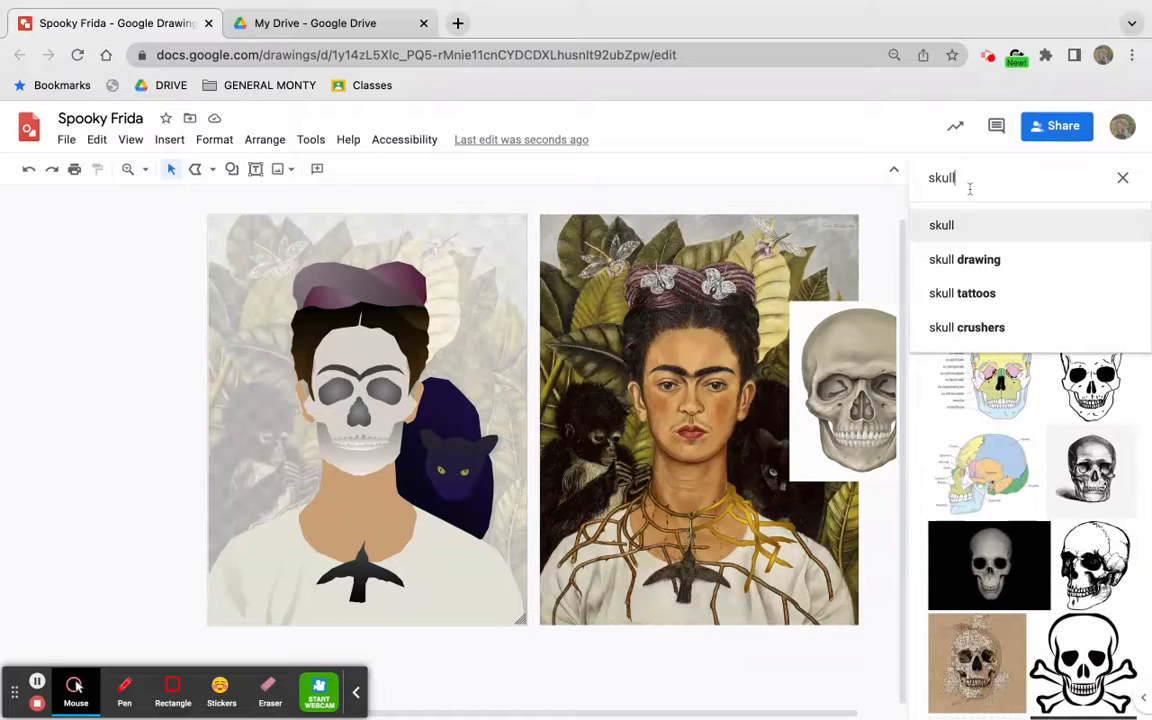
click(168, 139)
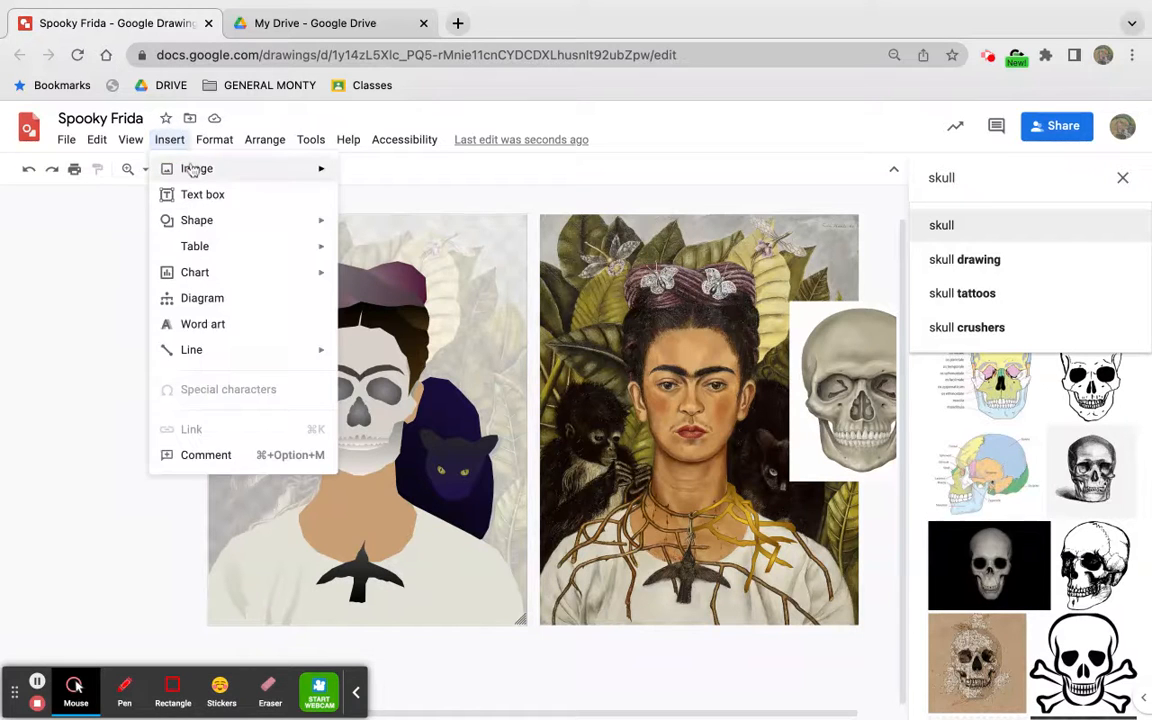
mouse_move(198, 168)
click(398, 204)
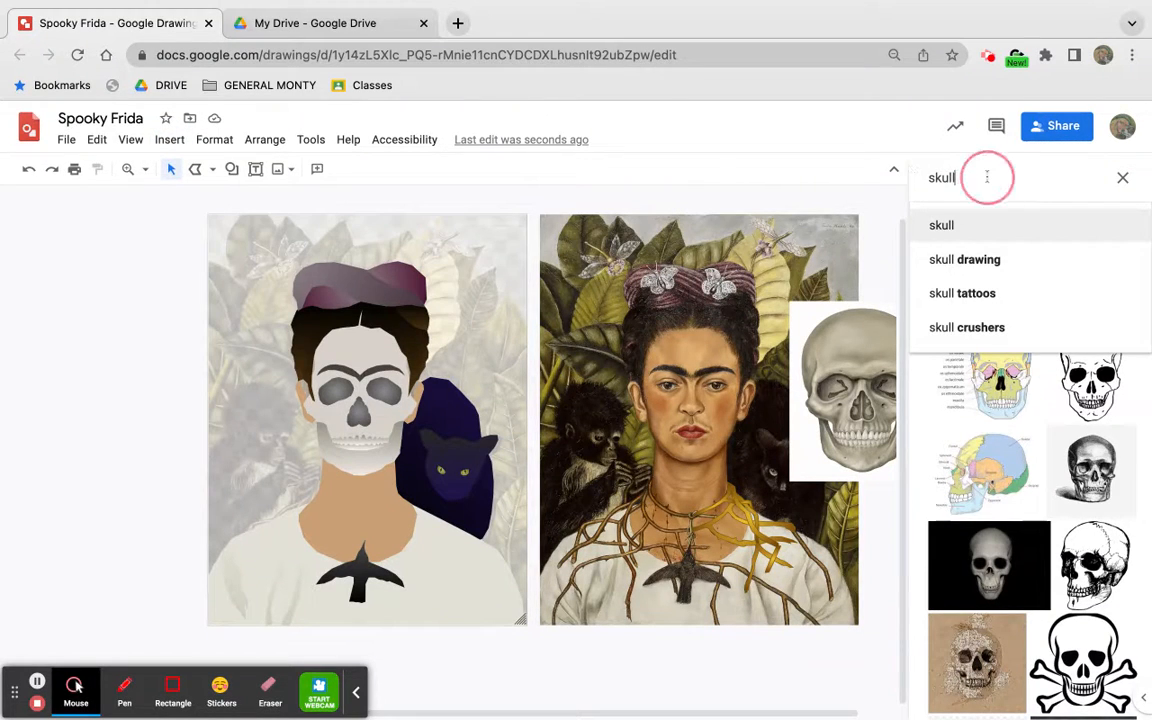
key(Return)
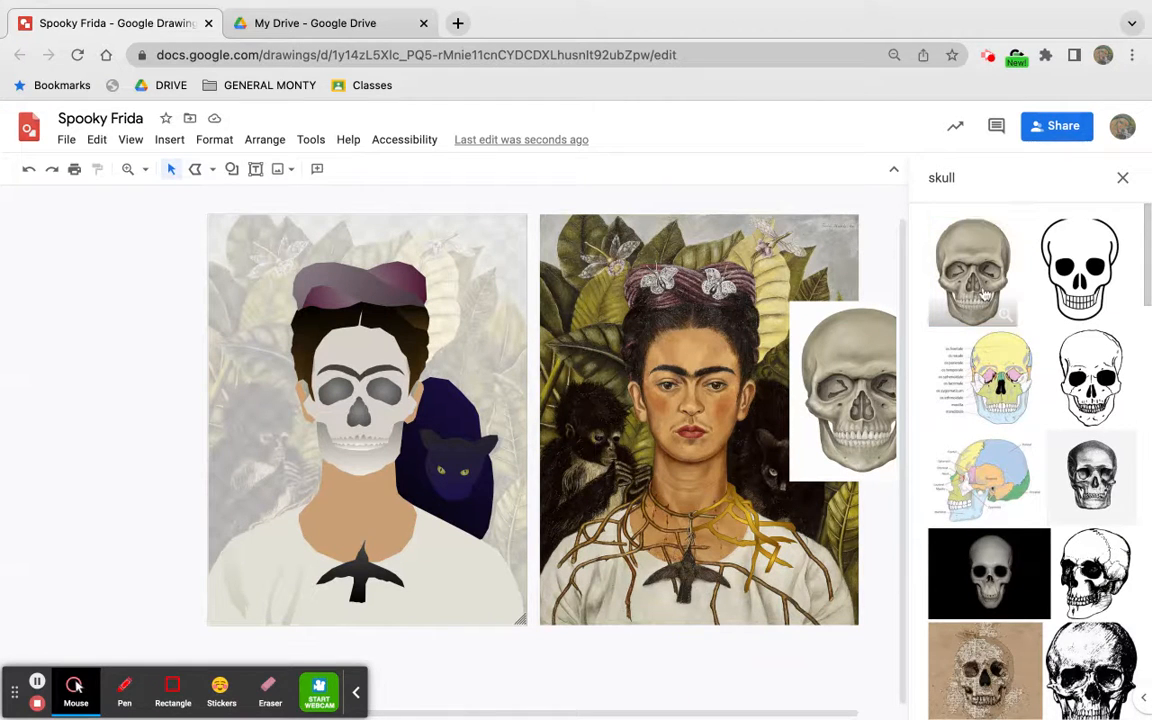
click(985, 293)
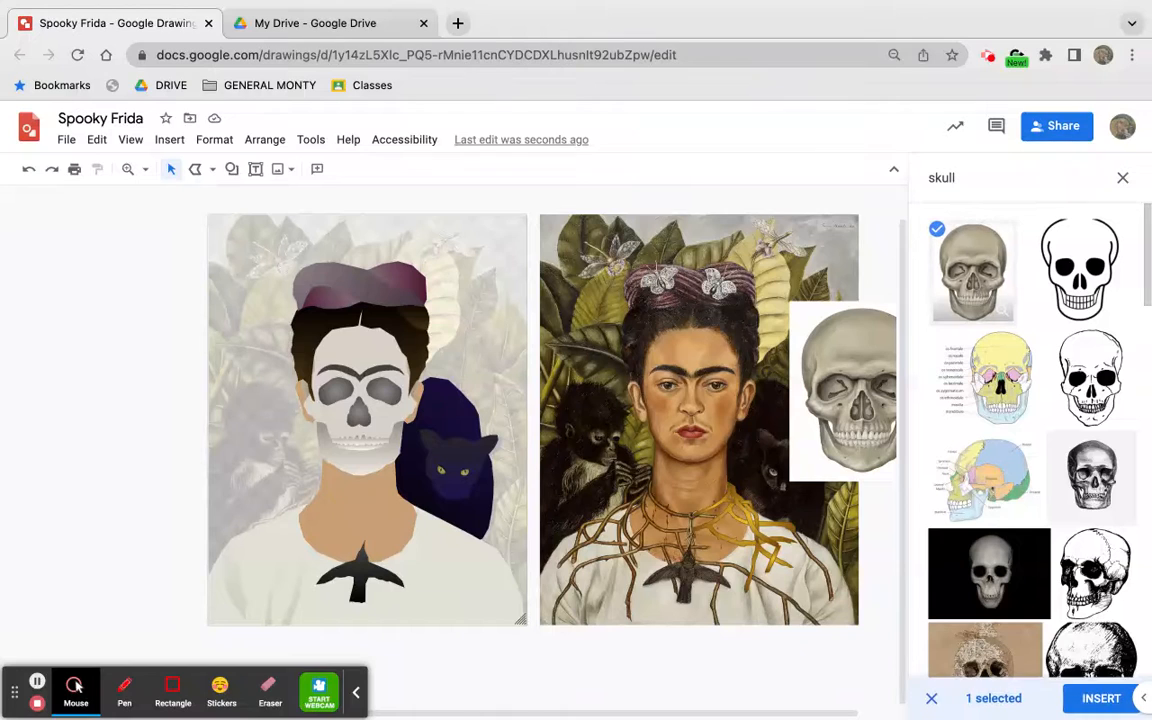
click(1100, 698)
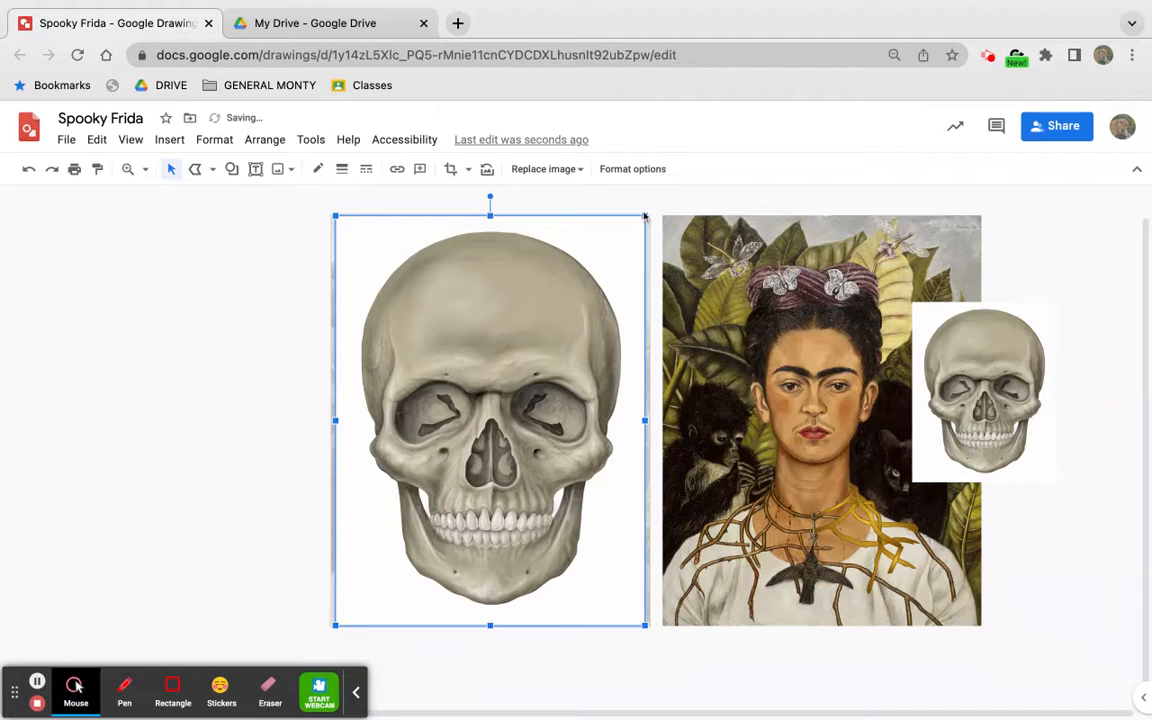
Shrink the newly inserted skull image, move it between the two portraits, and delete it
drag(644, 216, 446, 451)
mouse_move(386, 570)
mouse_down()
mouse_move(730, 425)
mouse_move(774, 389)
mouse_move(736, 392)
mouse_move(690, 419)
mouse_up()
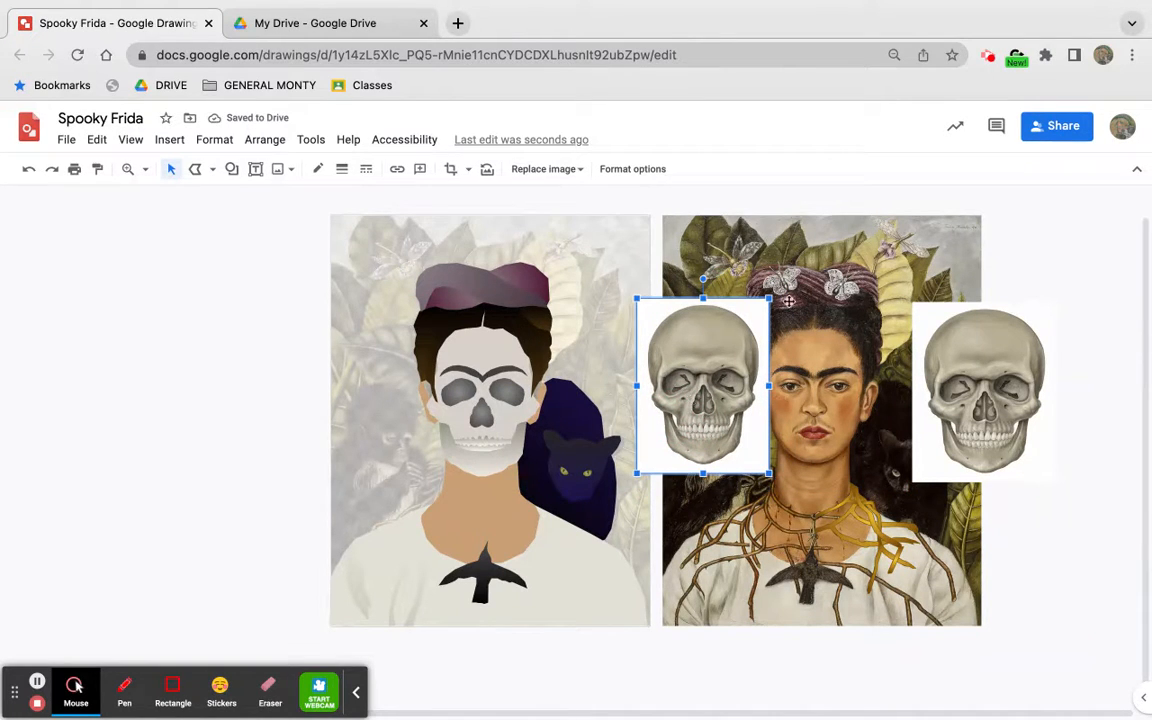
key(Delete)
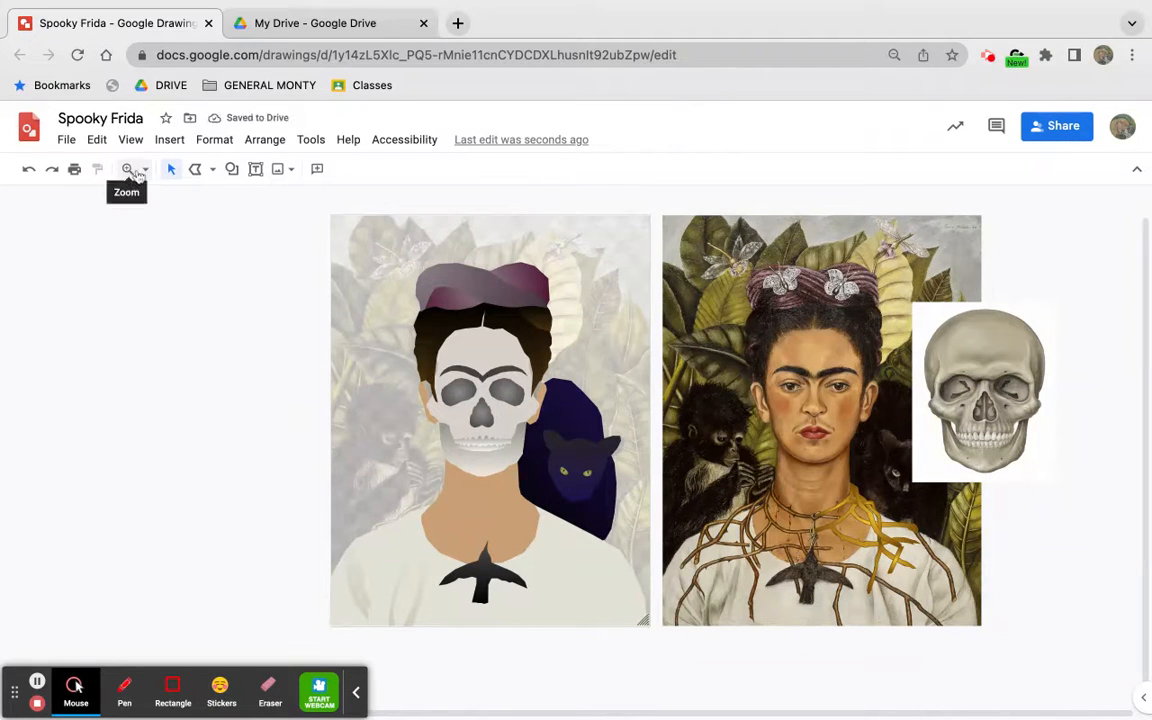
Zoom in closely on the skull drawing's eye and brow and examine the matching area of the painted portrait
click(128, 172)
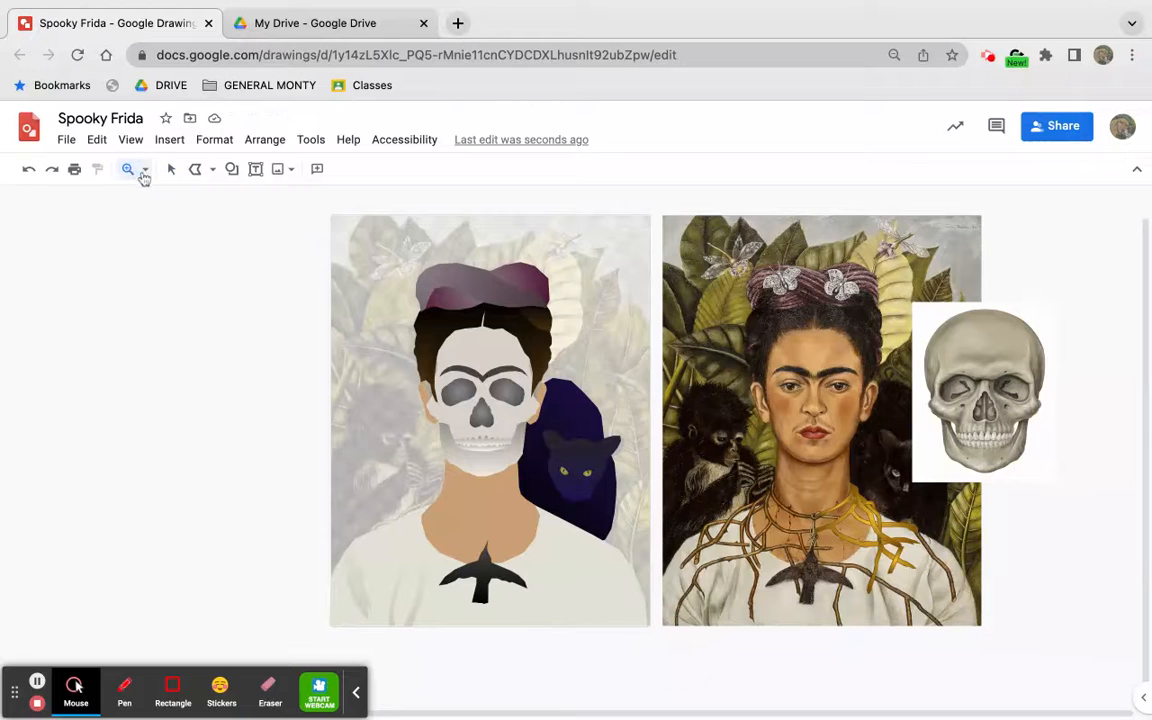
click(146, 172)
click(127, 170)
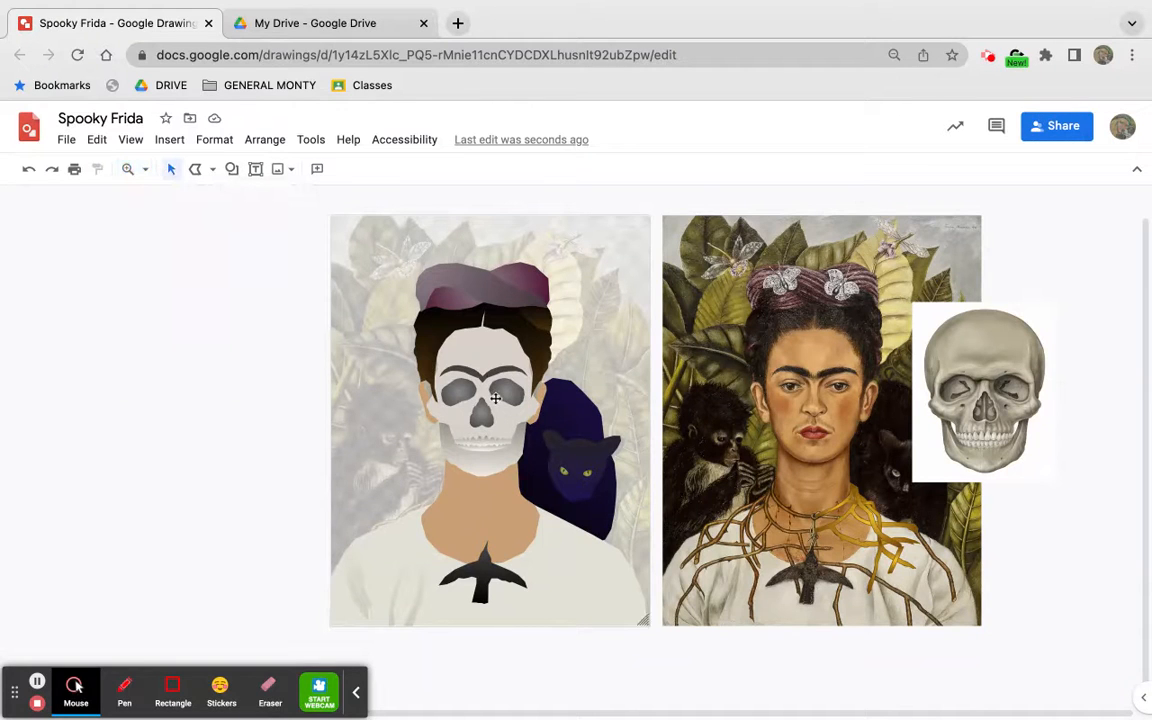
click(495, 398)
click(128, 170)
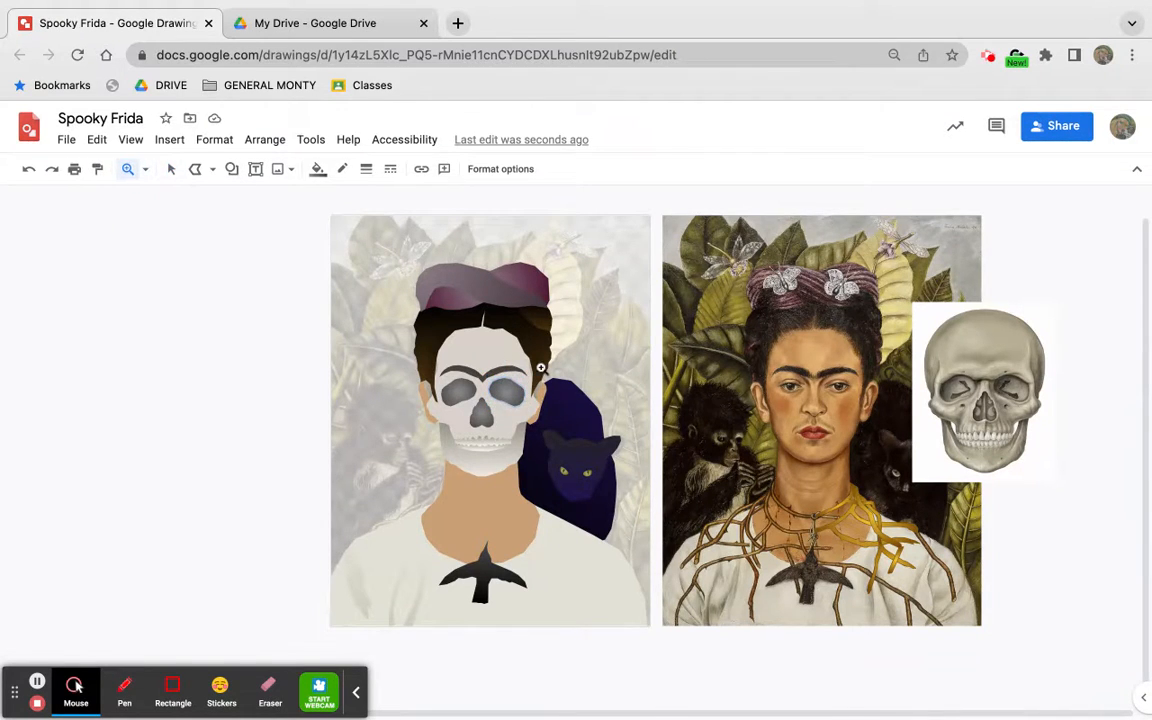
click(540, 368)
click(535, 366)
click(477, 401)
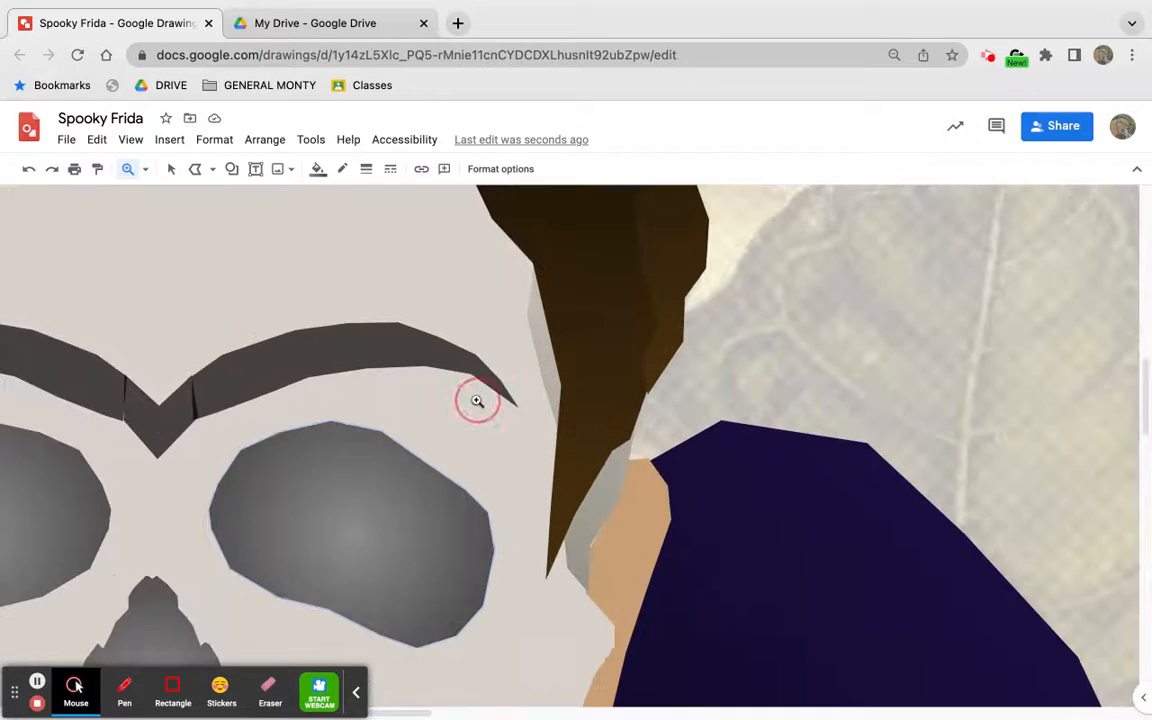
click(476, 400)
scroll(476, 400, right, 2)
scroll(570, 445, right, 10)
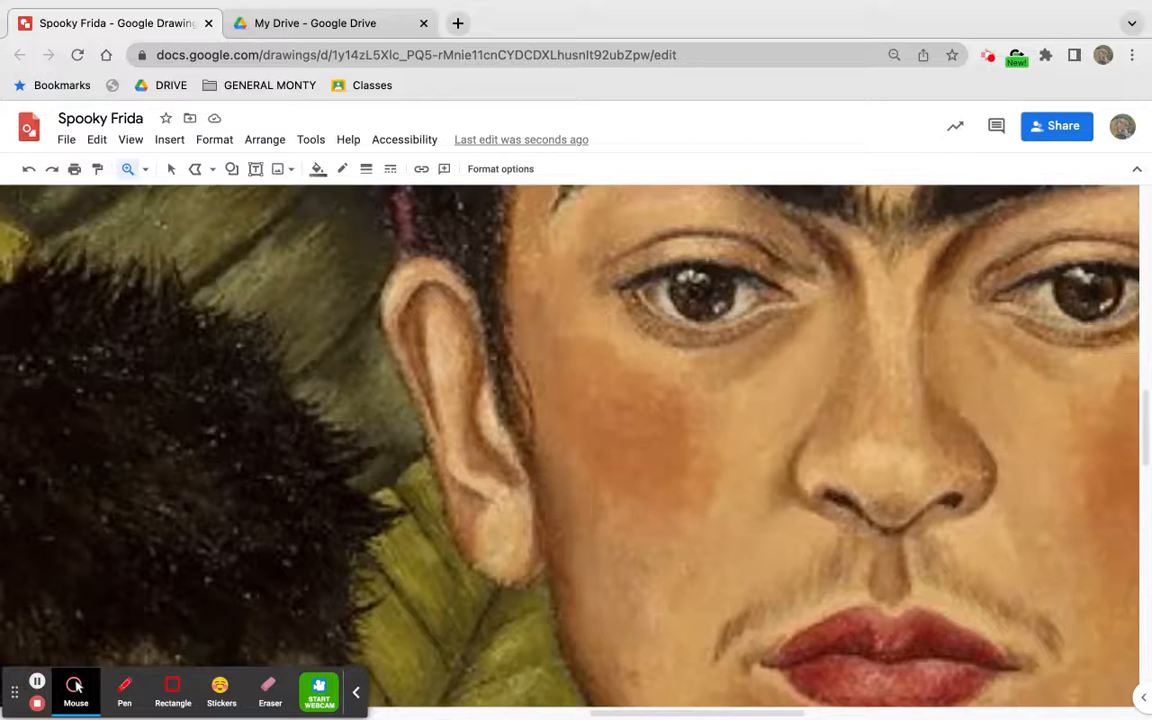
scroll(477, 401, up, 2)
click(478, 401)
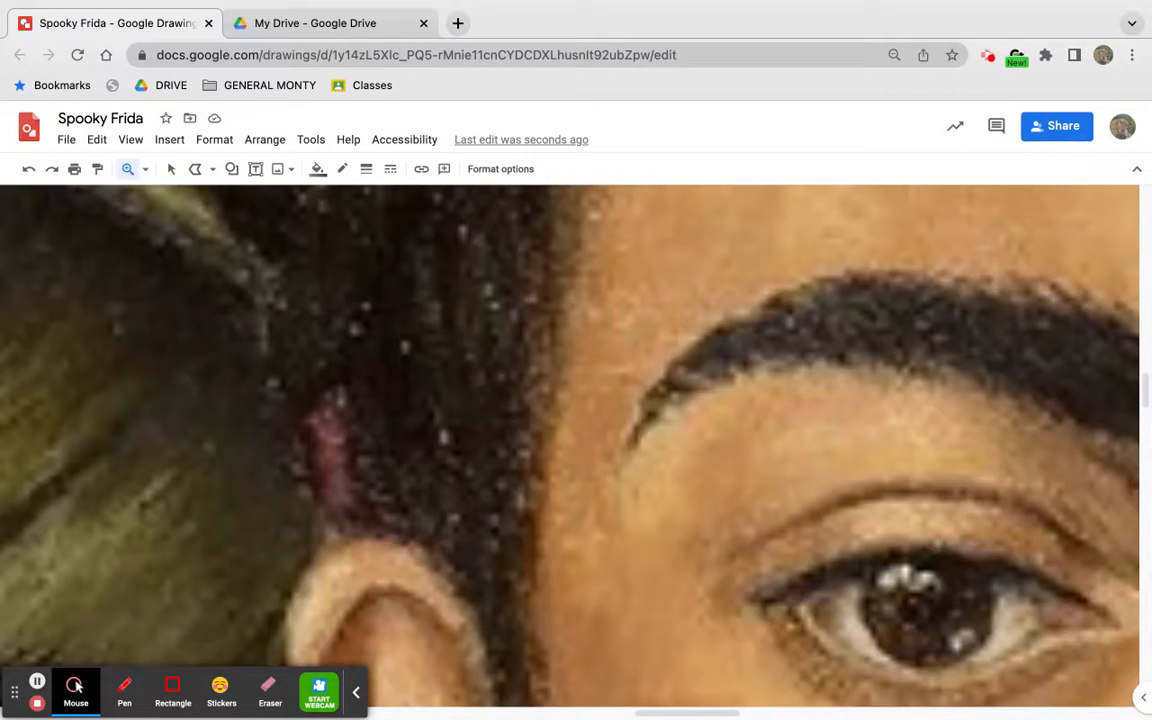
Zoom back out until both portraits and the skull reference fit in view together
click(144, 170)
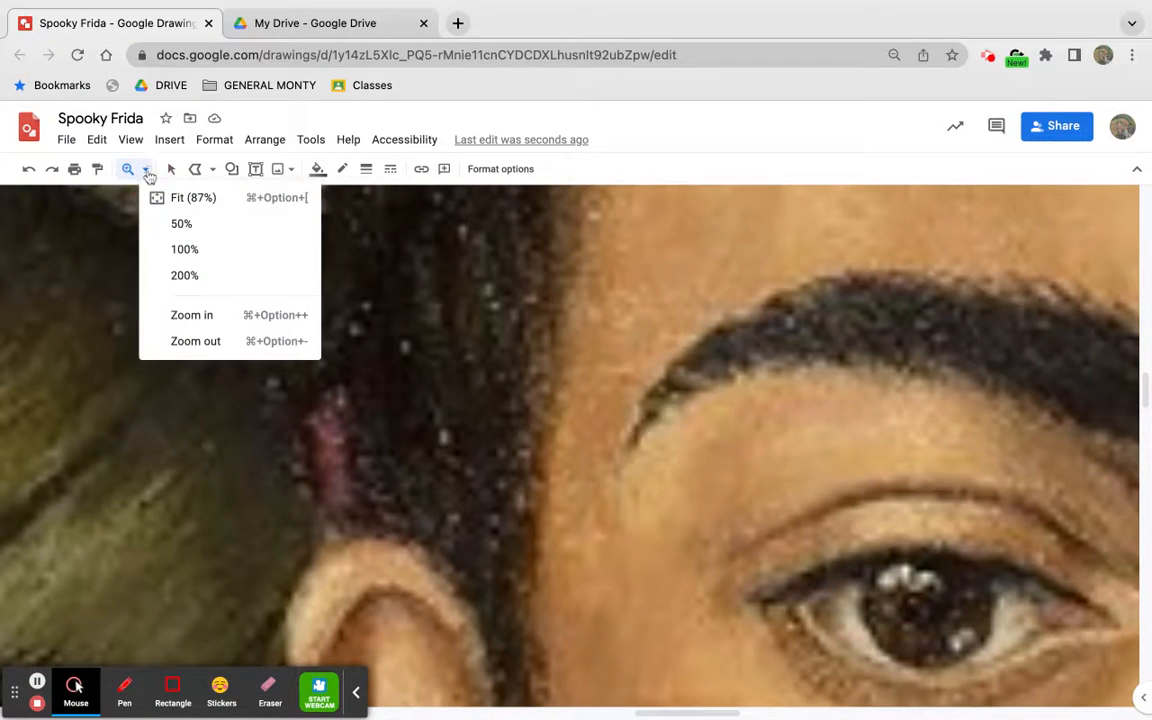
click(185, 337)
click(346, 354)
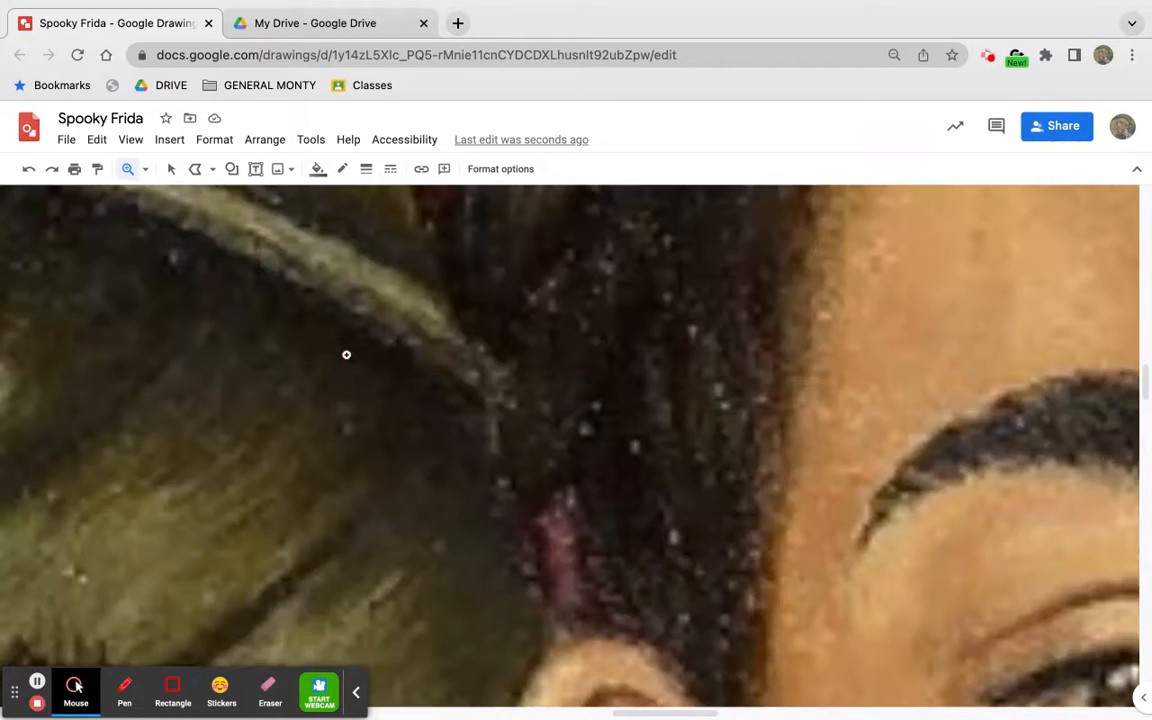
click(145, 170)
click(215, 337)
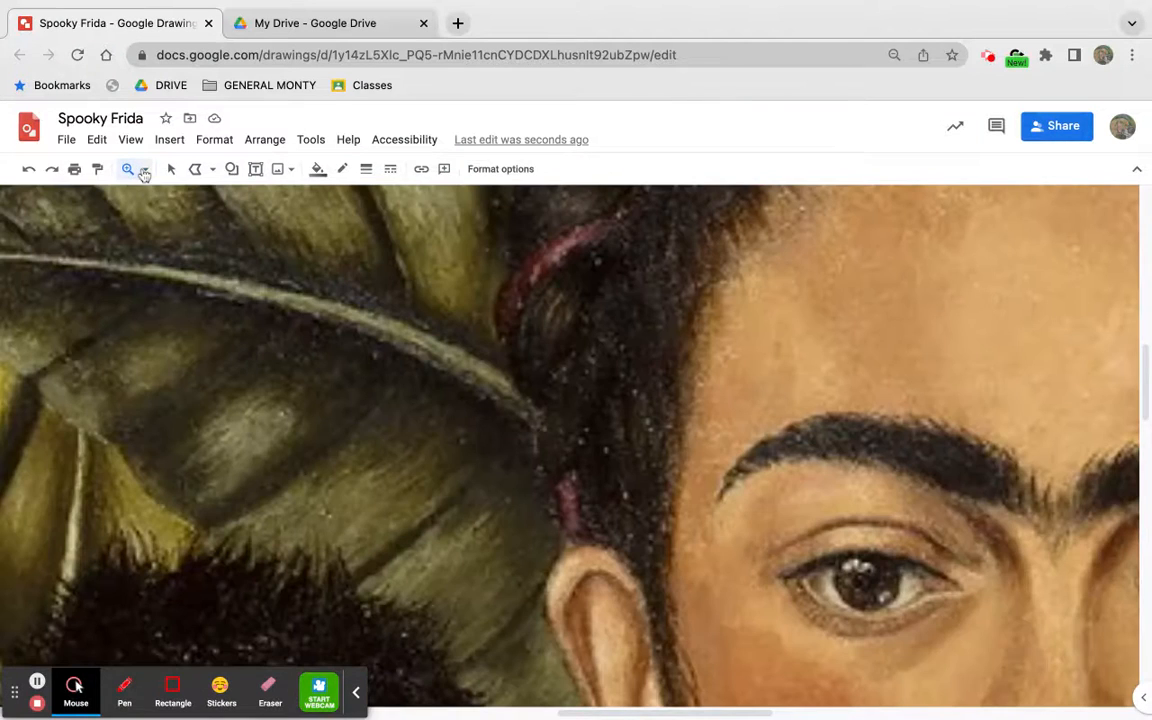
click(144, 170)
click(185, 337)
click(145, 170)
click(198, 335)
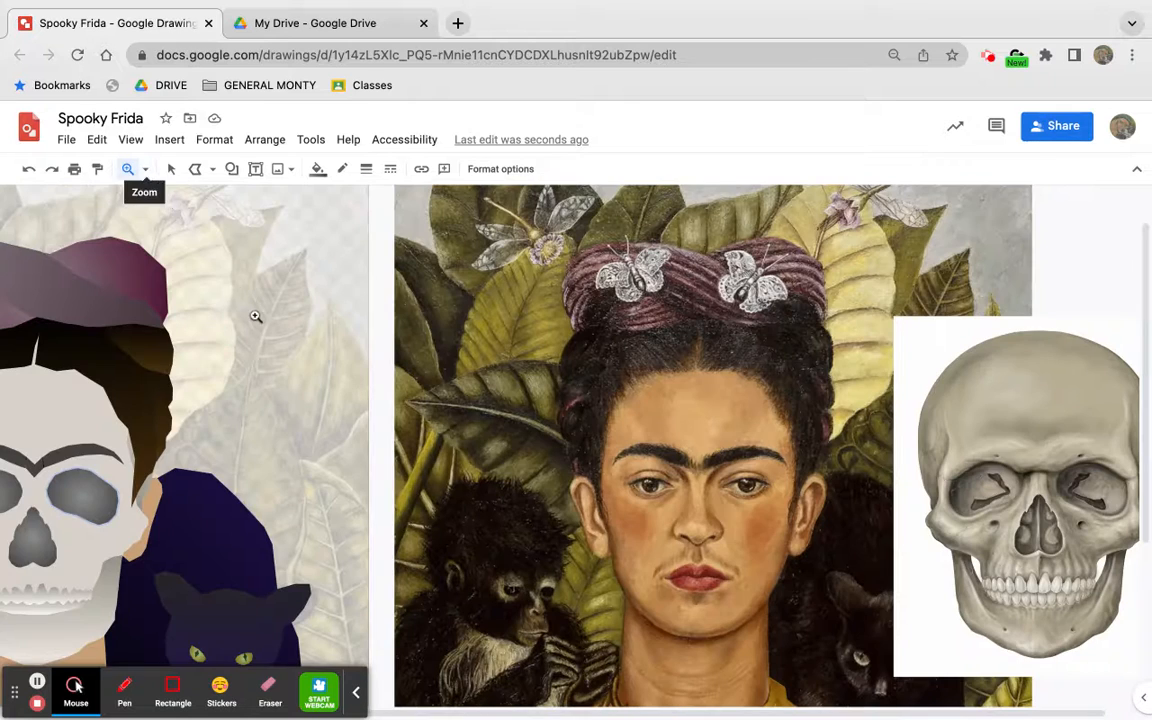
click(146, 170)
click(199, 340)
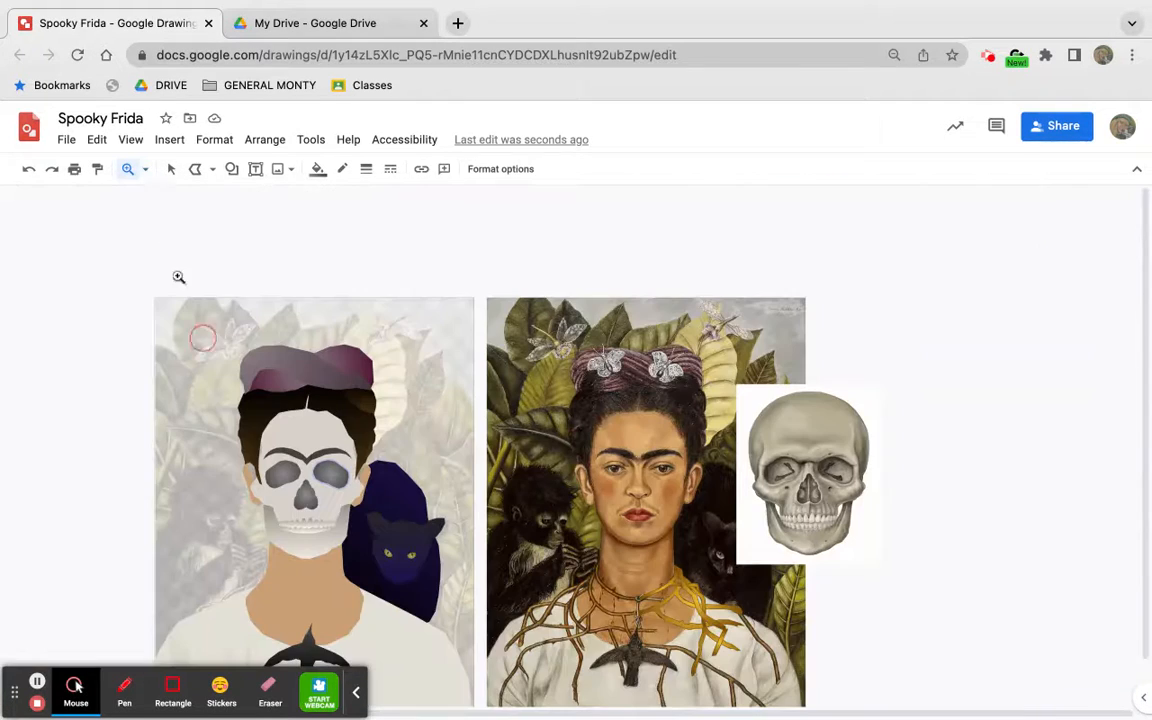
scroll(266, 378, down, 1)
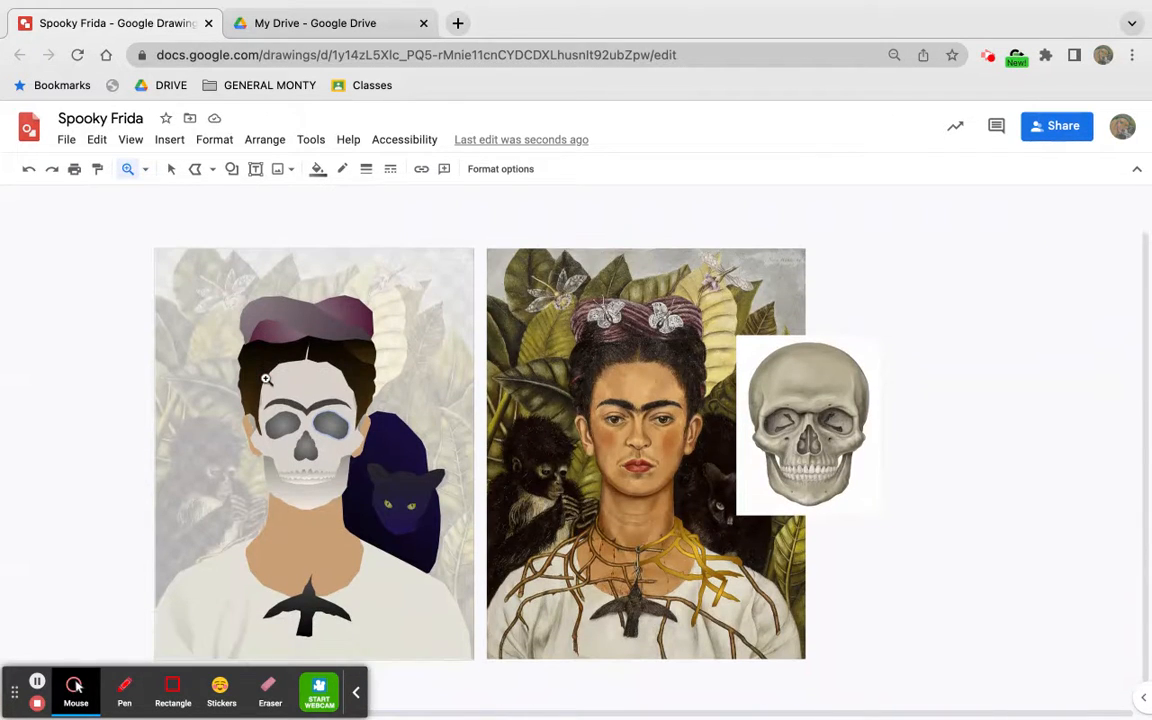
Enlarge the skull face and panther drawing and compare their details with the original painting and the skull reference
click(437, 503)
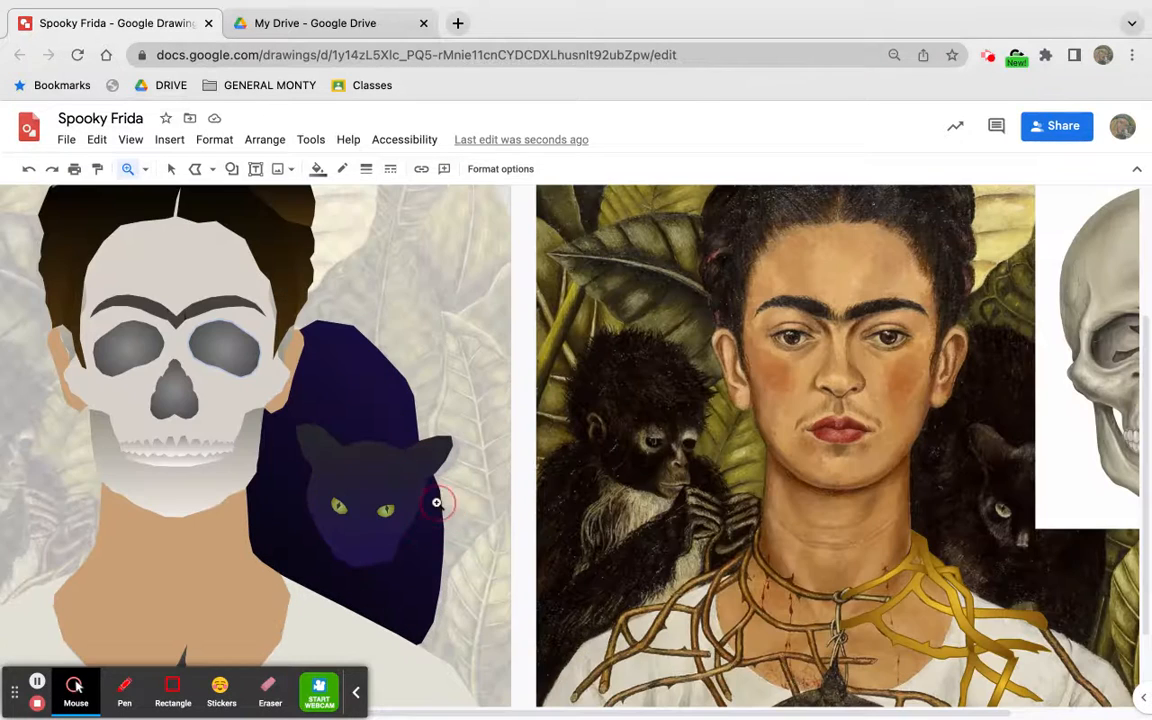
click(204, 366)
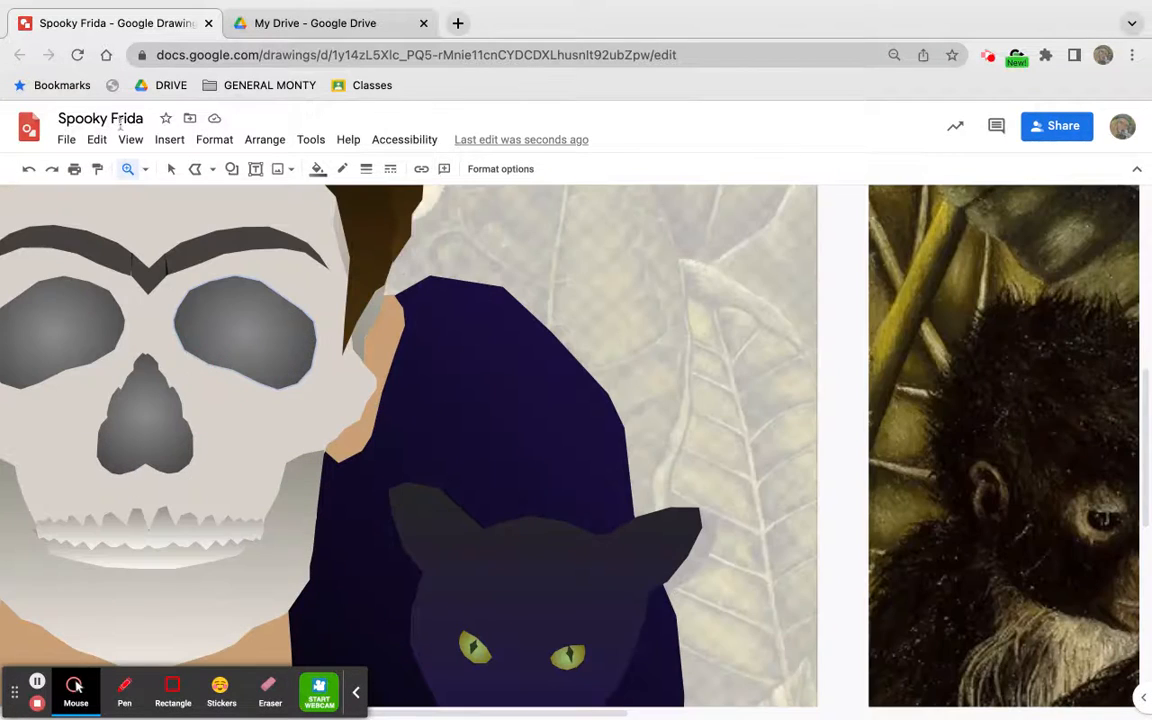
scroll(211, 383, right, 10)
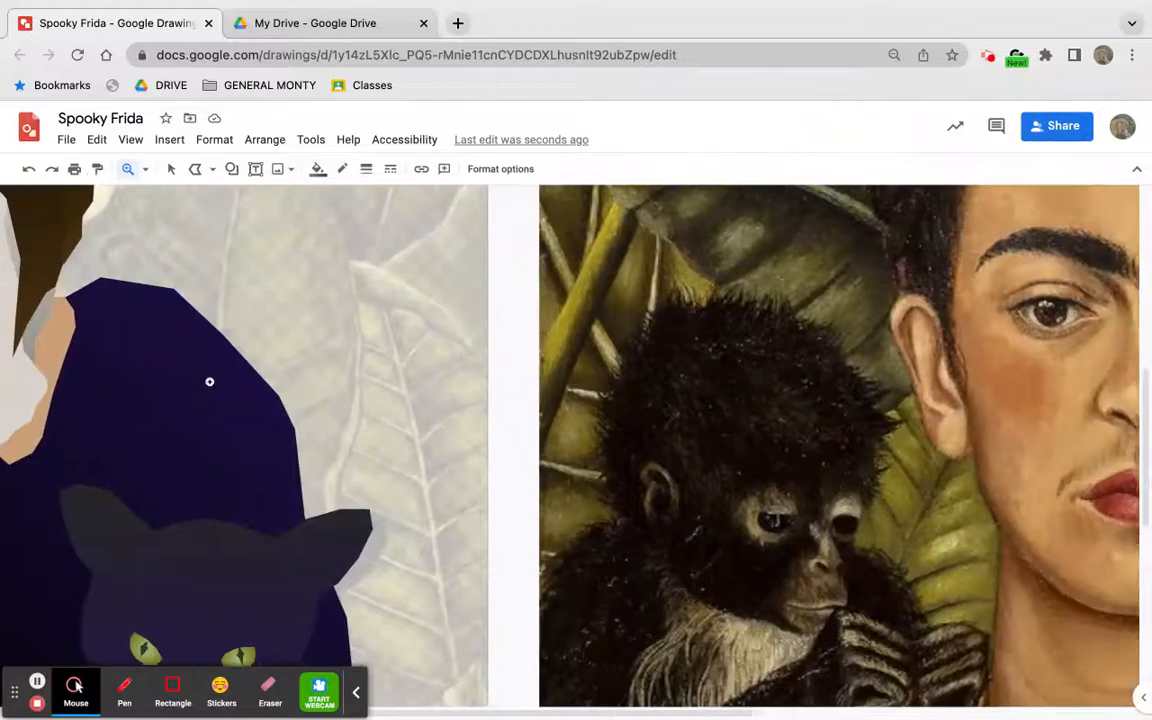
scroll(209, 381, left, 15)
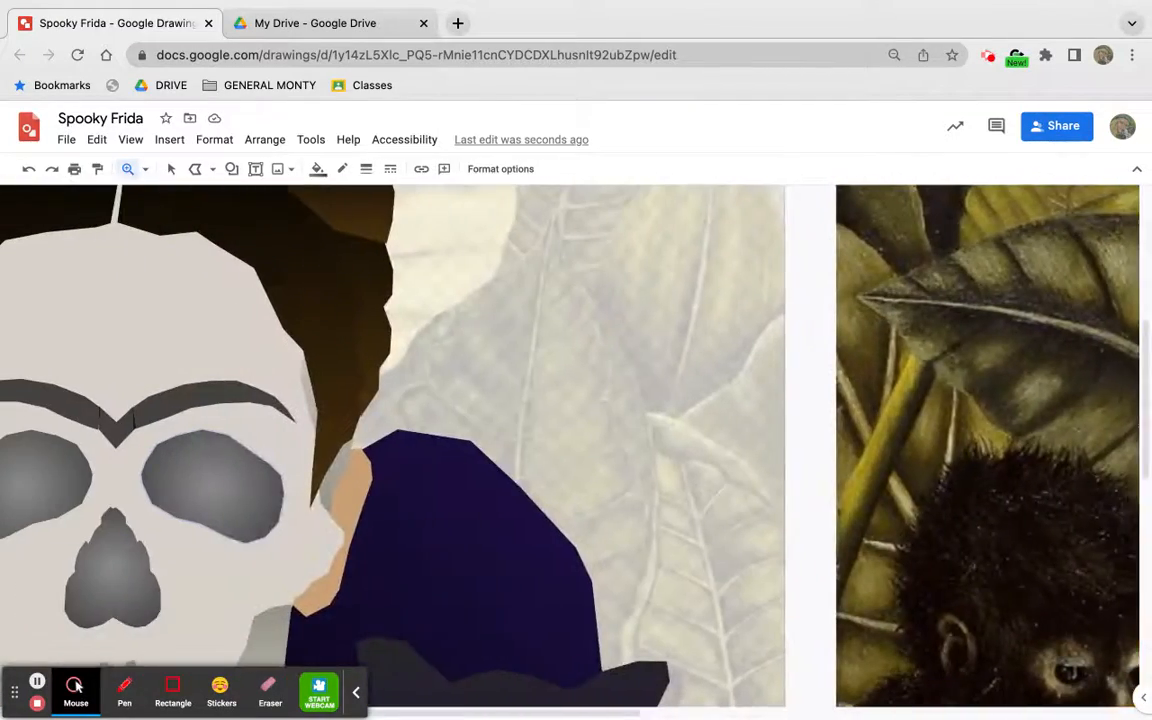
scroll(512, 445, down, 2)
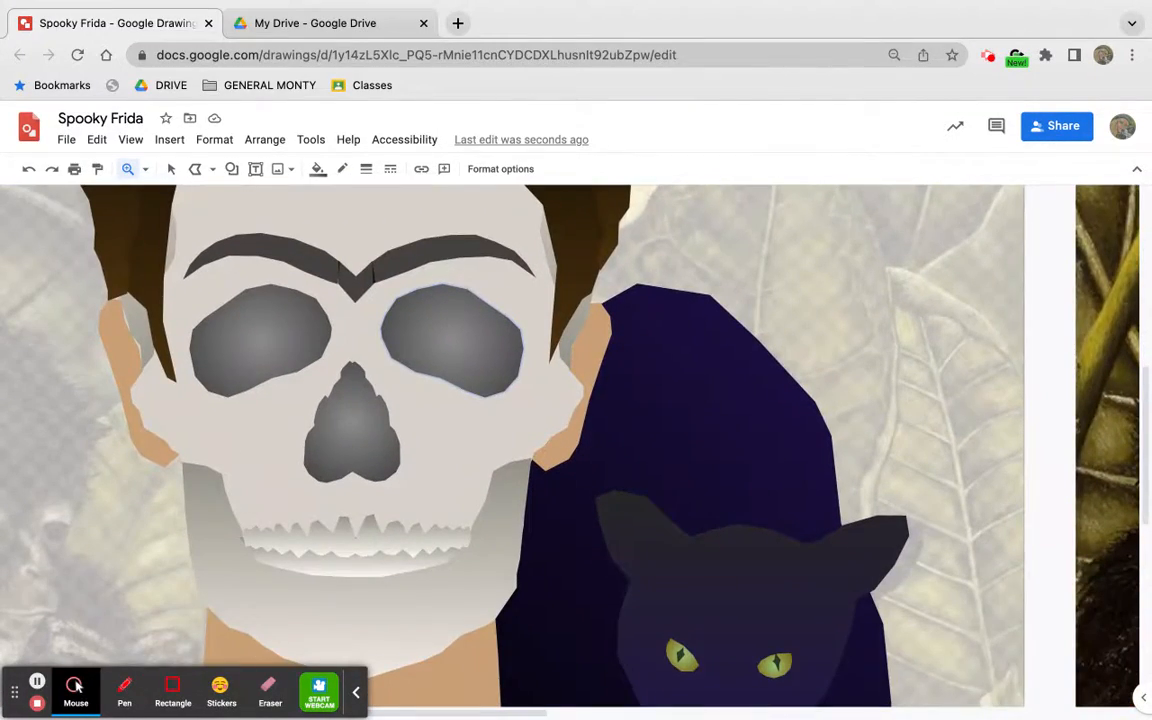
scroll(512, 445, down, 2)
scroll(512, 445, right, 4)
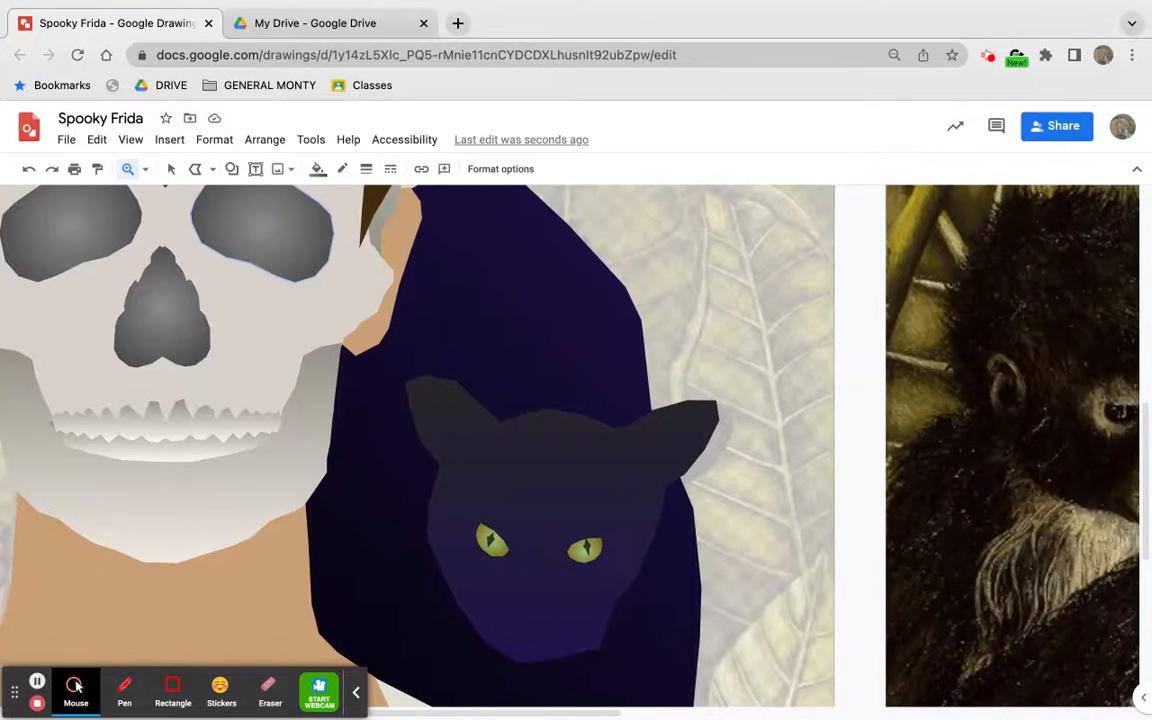
scroll(512, 445, left, 9)
scroll(512, 445, up, 4)
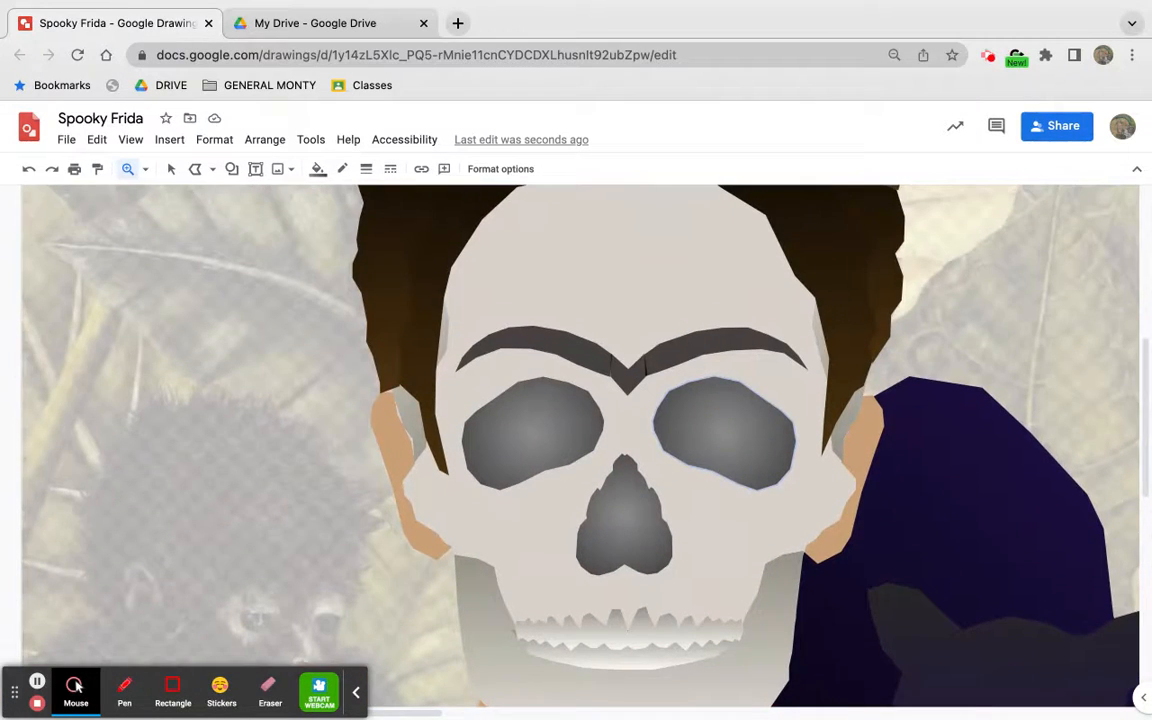
scroll(512, 445, right, 2)
scroll(512, 445, right, 3)
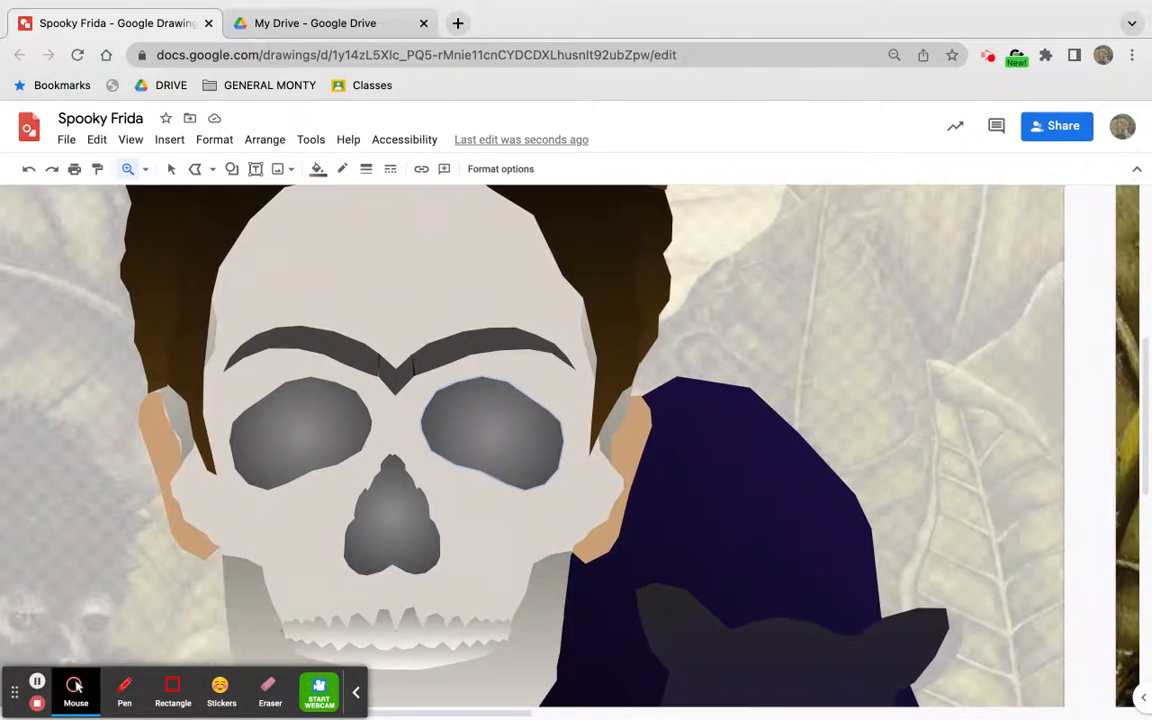
scroll(512, 445, right, 18)
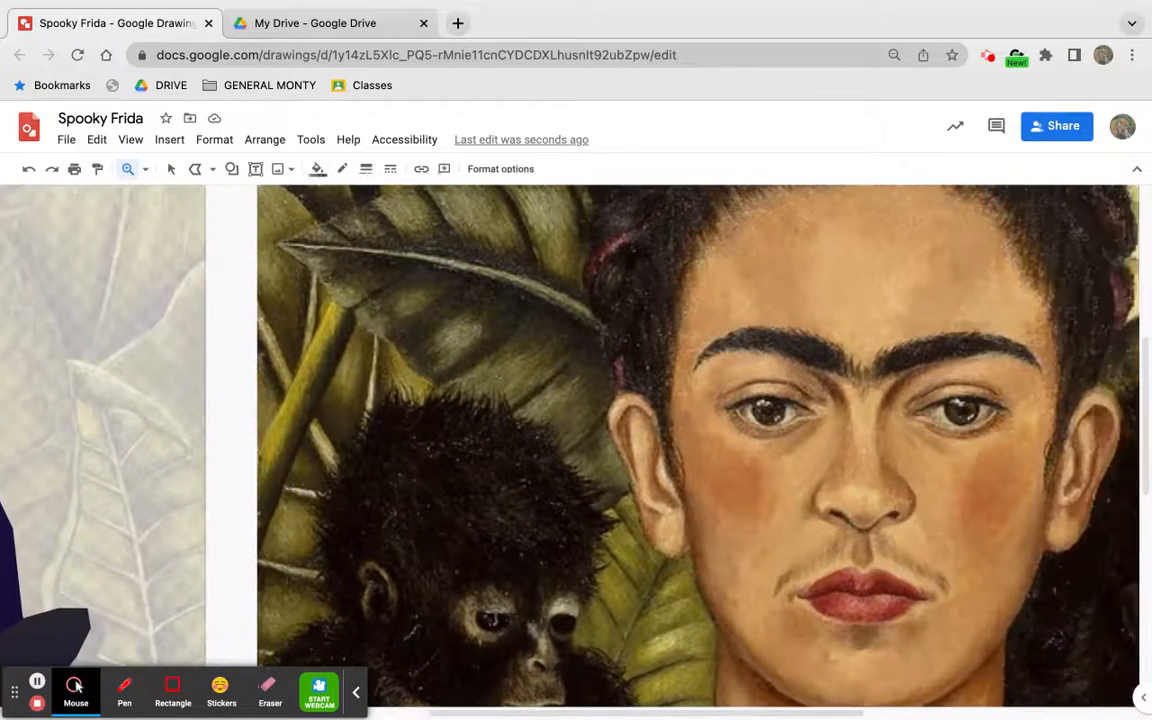
scroll(512, 445, left, 16)
scroll(76, 688, left, 1)
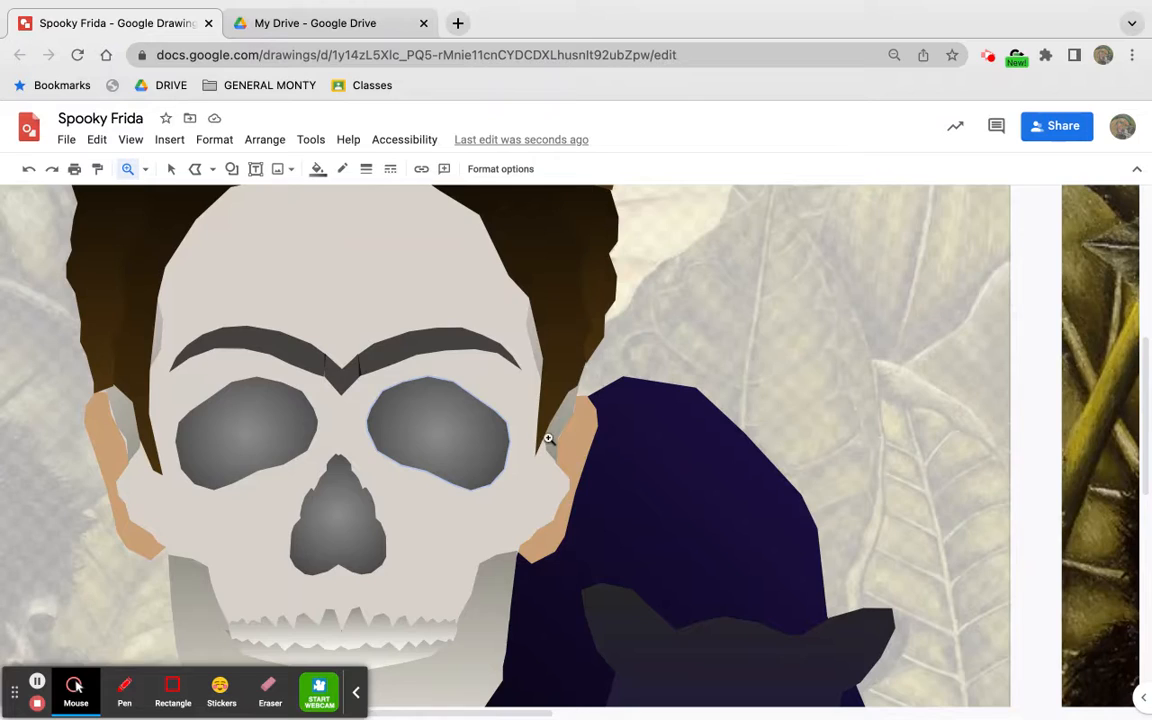
scroll(548, 438, right, 20)
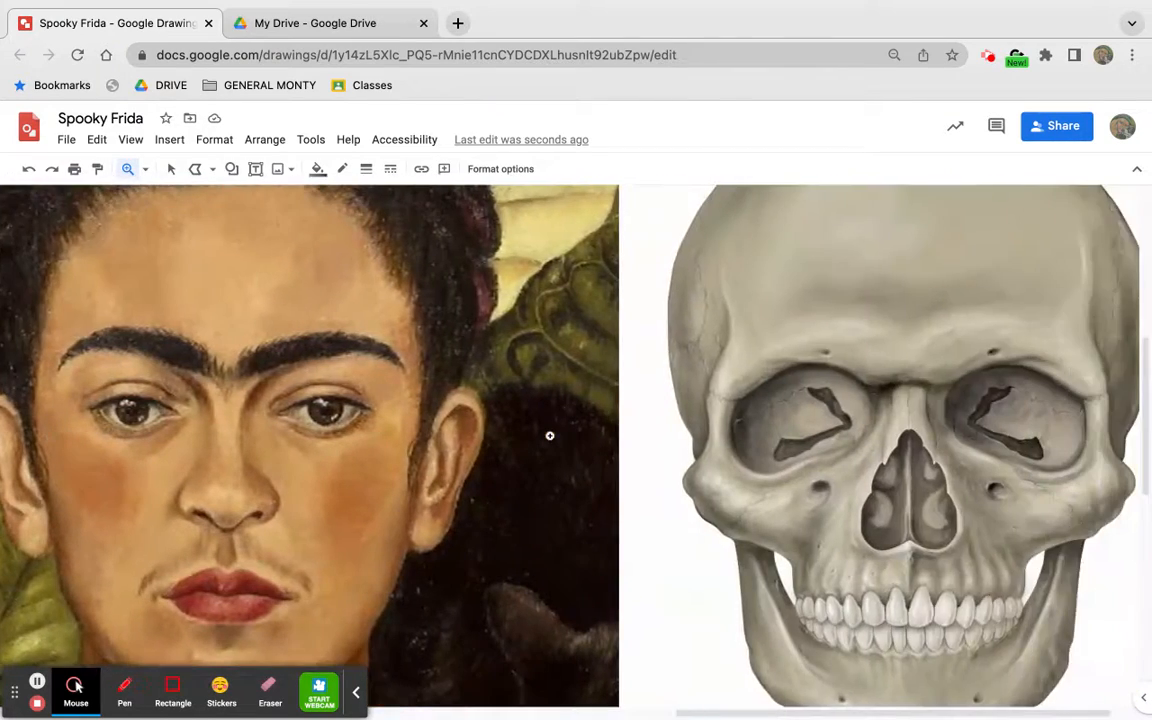
Move the skull reference image to the right so the painted panther beside the original portrait is uncovered
scroll(549, 436, down, 6)
click(171, 168)
drag(669, 378, 892, 363)
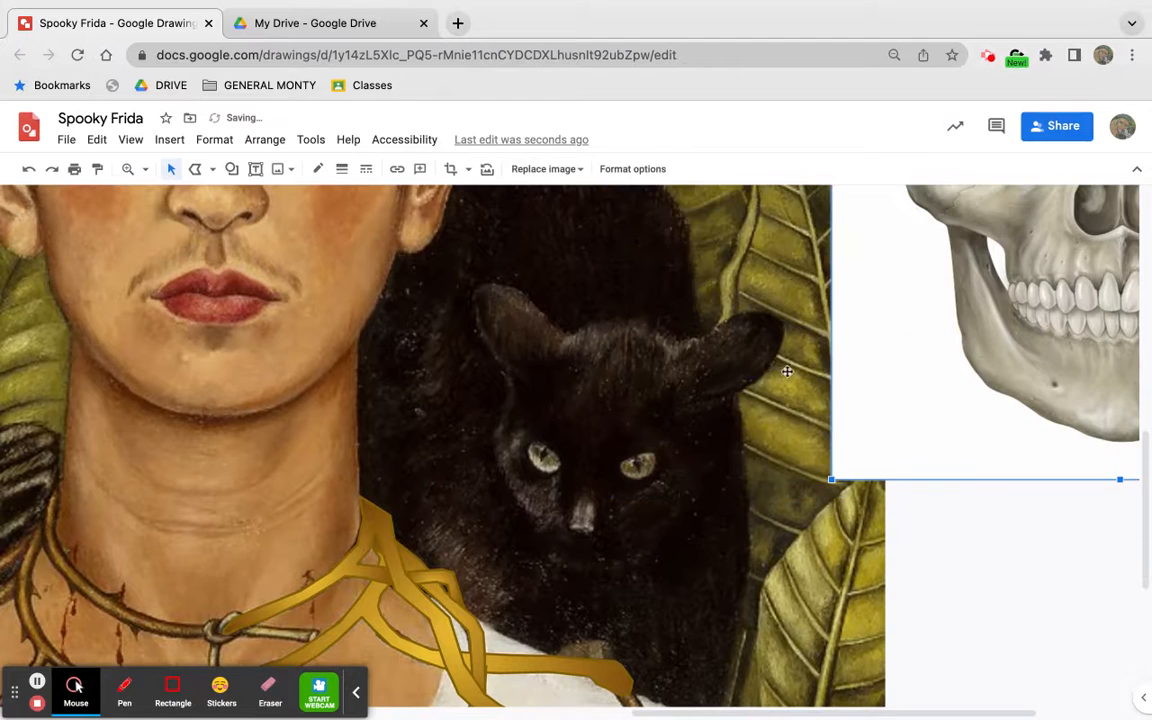
scroll(767, 332, right, 2)
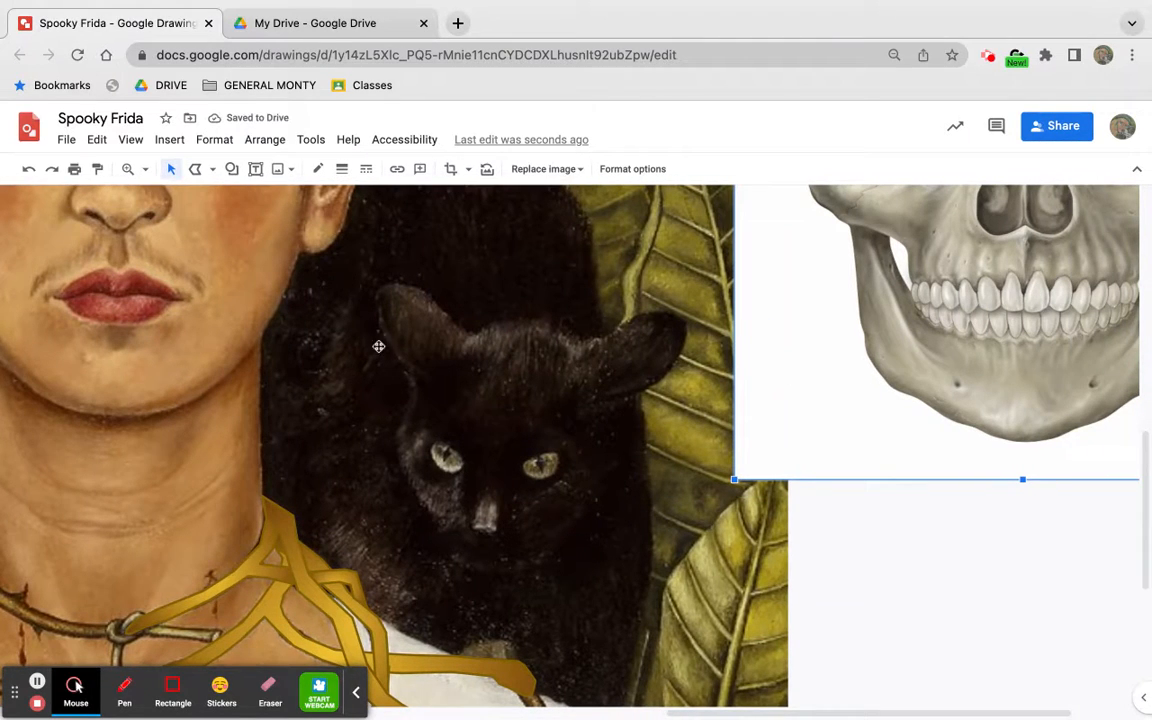
Zoom in on the painted panther's face and examine its eyes, nose and fur up close
click(128, 168)
click(466, 400)
scroll(571, 392, down, 1)
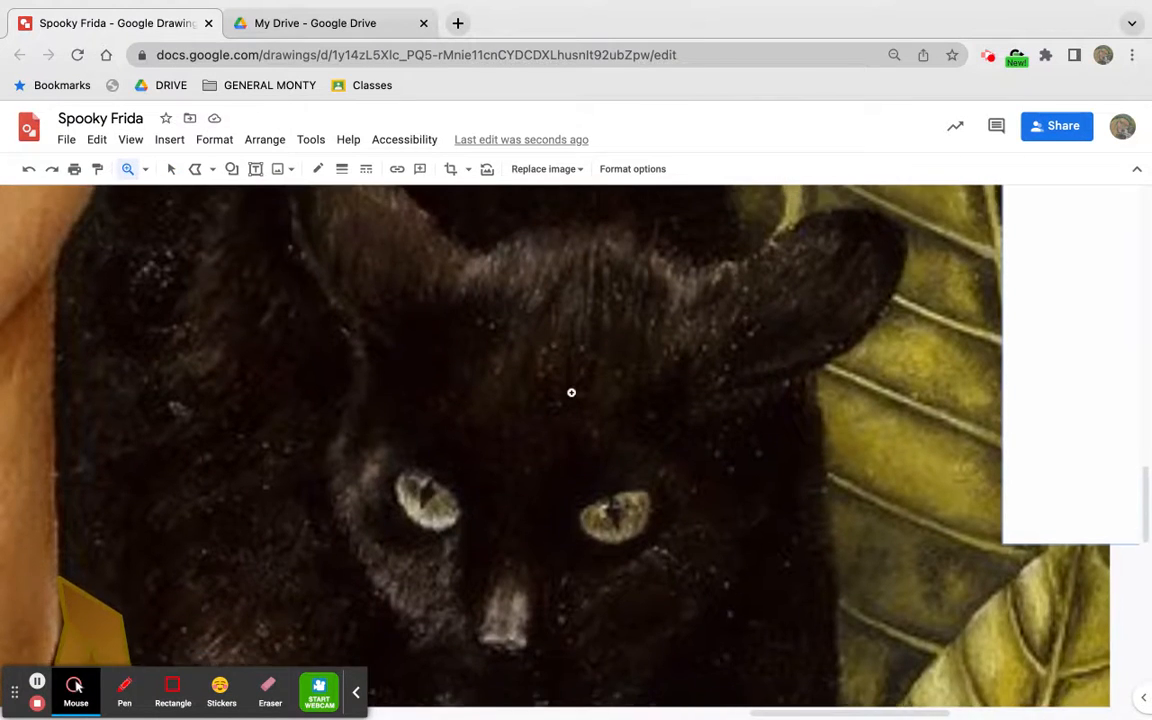
scroll(512, 410, down, 2)
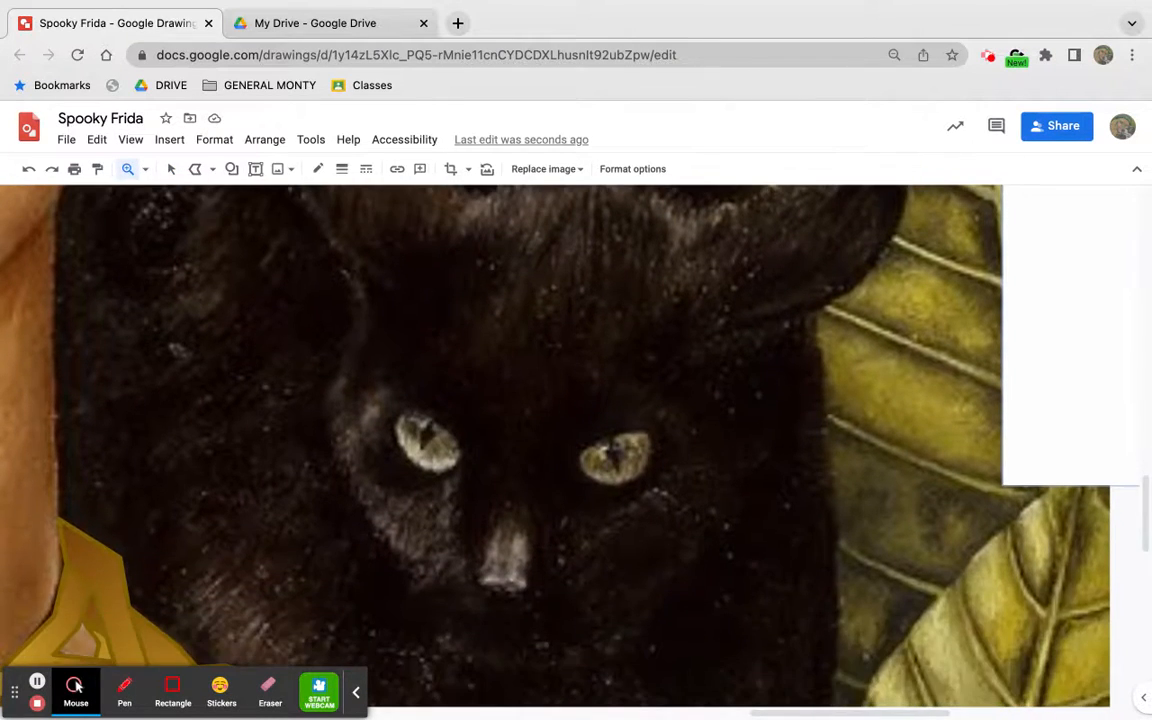
scroll(512, 410, up, 4)
Zoom back out, compare the panther drawing with the painting, and bring both portraits into view side by side
click(145, 168)
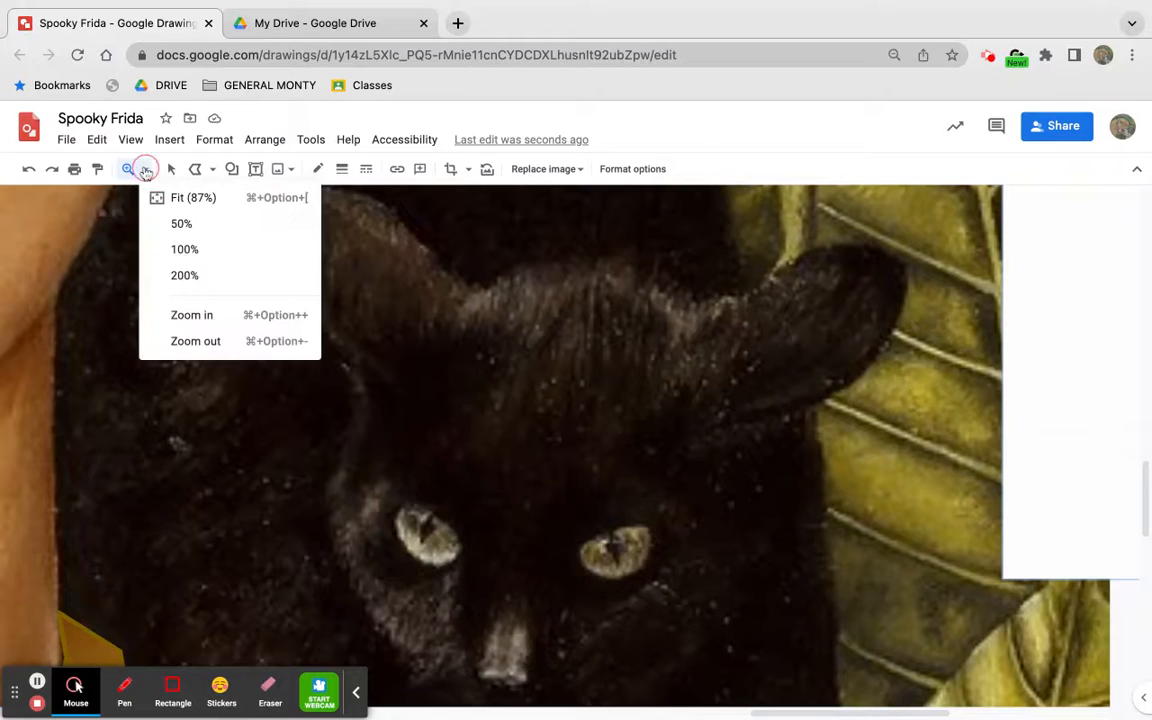
click(194, 341)
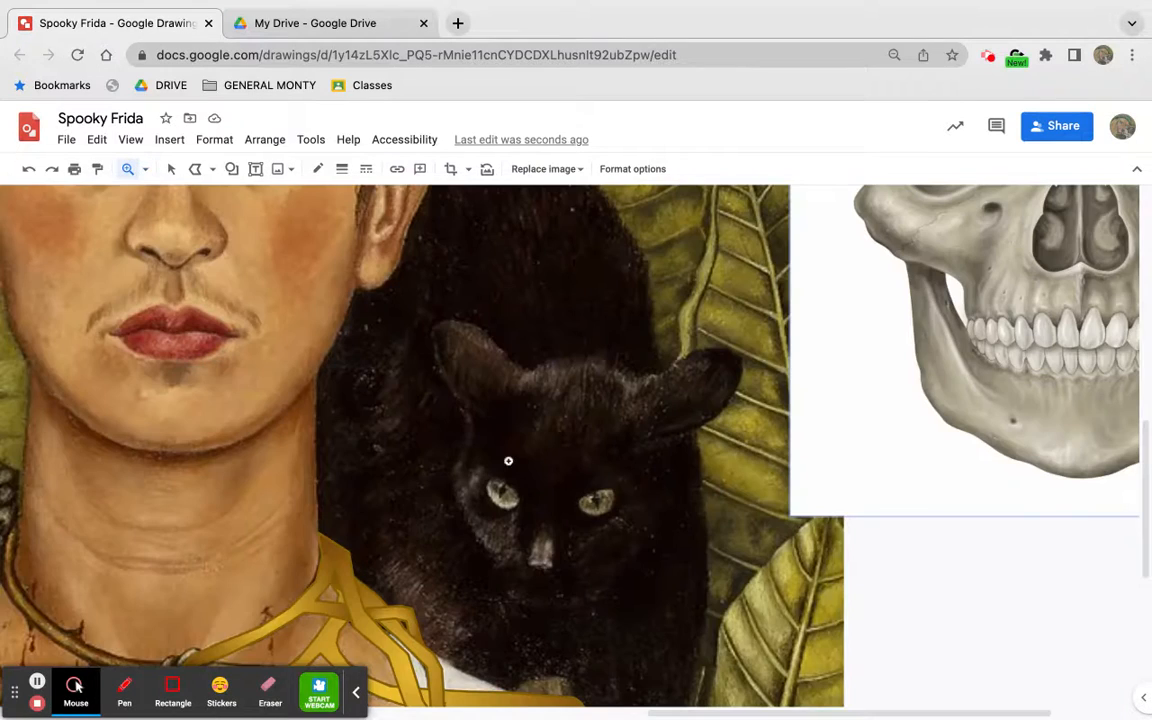
scroll(505, 457, left, 11)
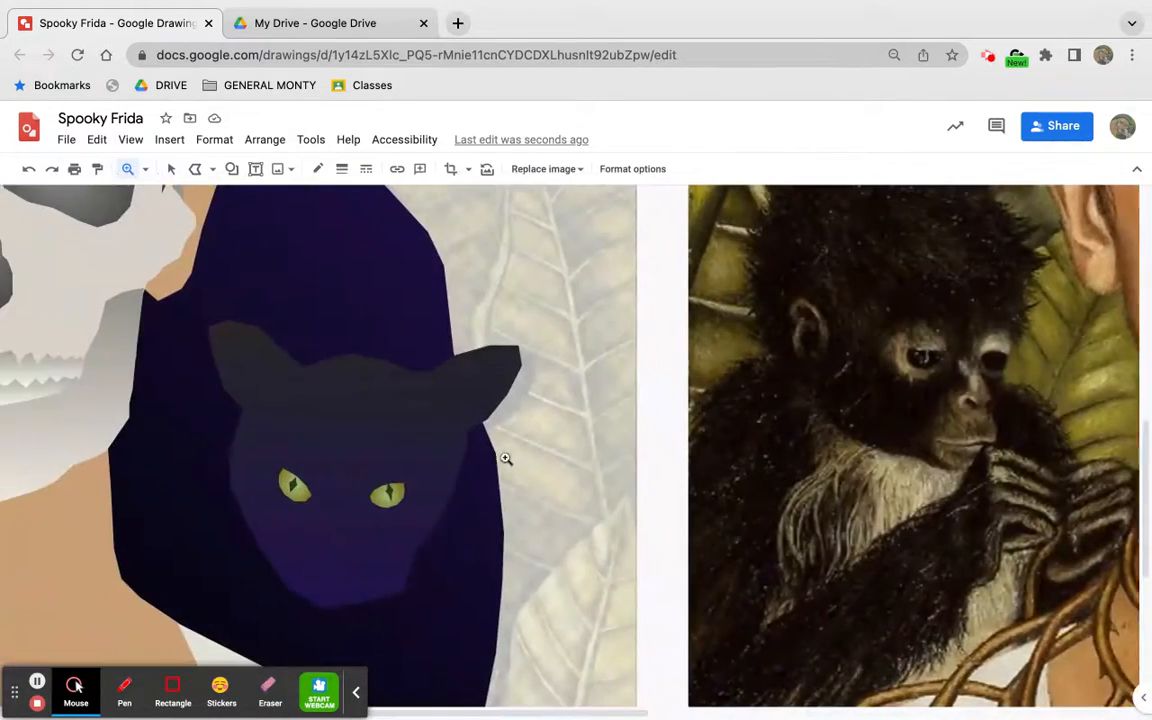
scroll(506, 458, up, 4)
click(145, 169)
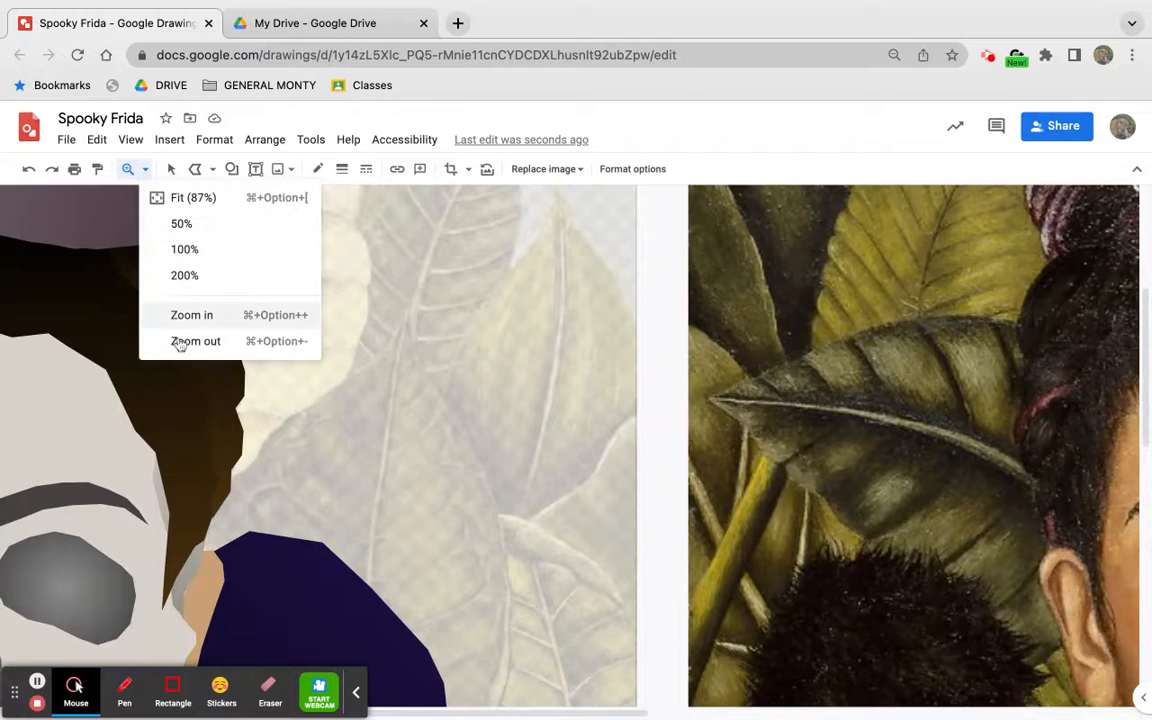
click(177, 337)
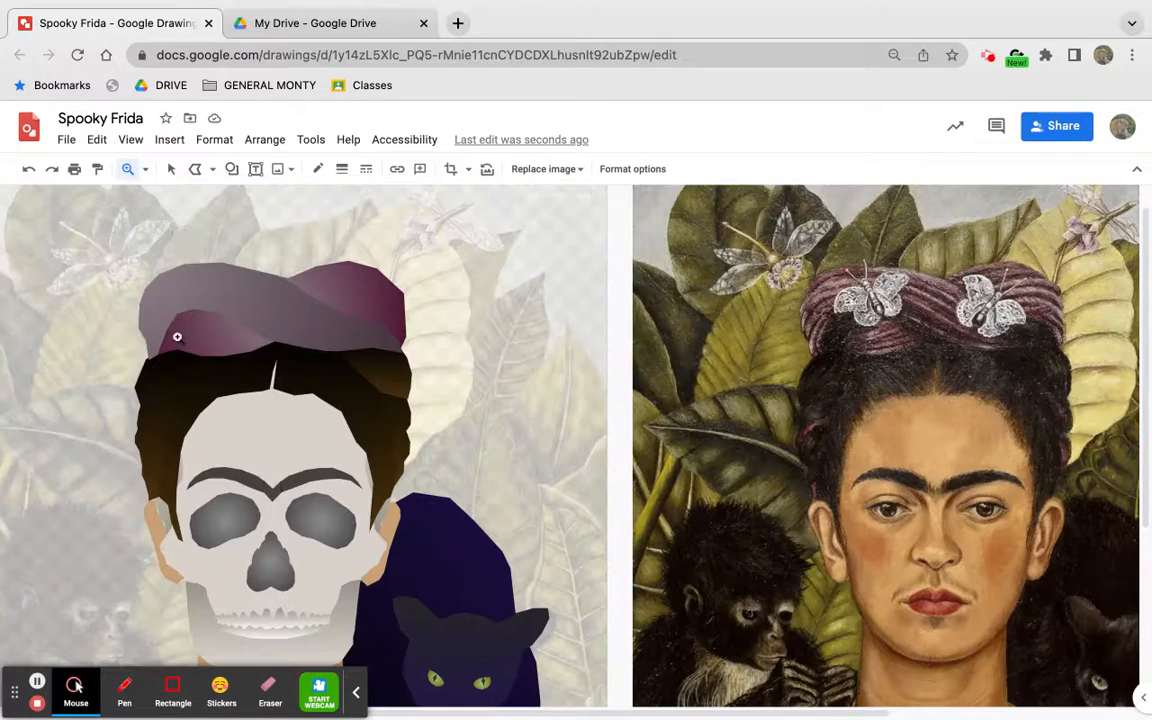
Edit the points of the grey headband shape, try pulling out an upper-edge point and the right tip, and undo both moves
click(172, 170)
click(285, 311)
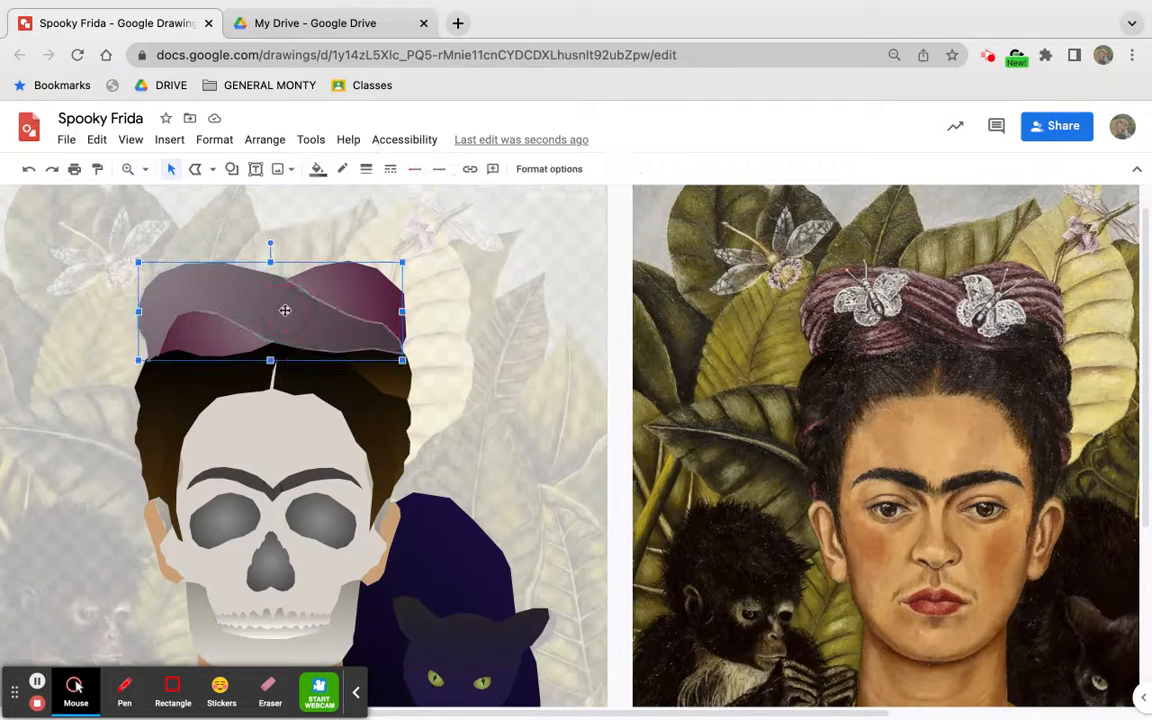
double_click(255, 308)
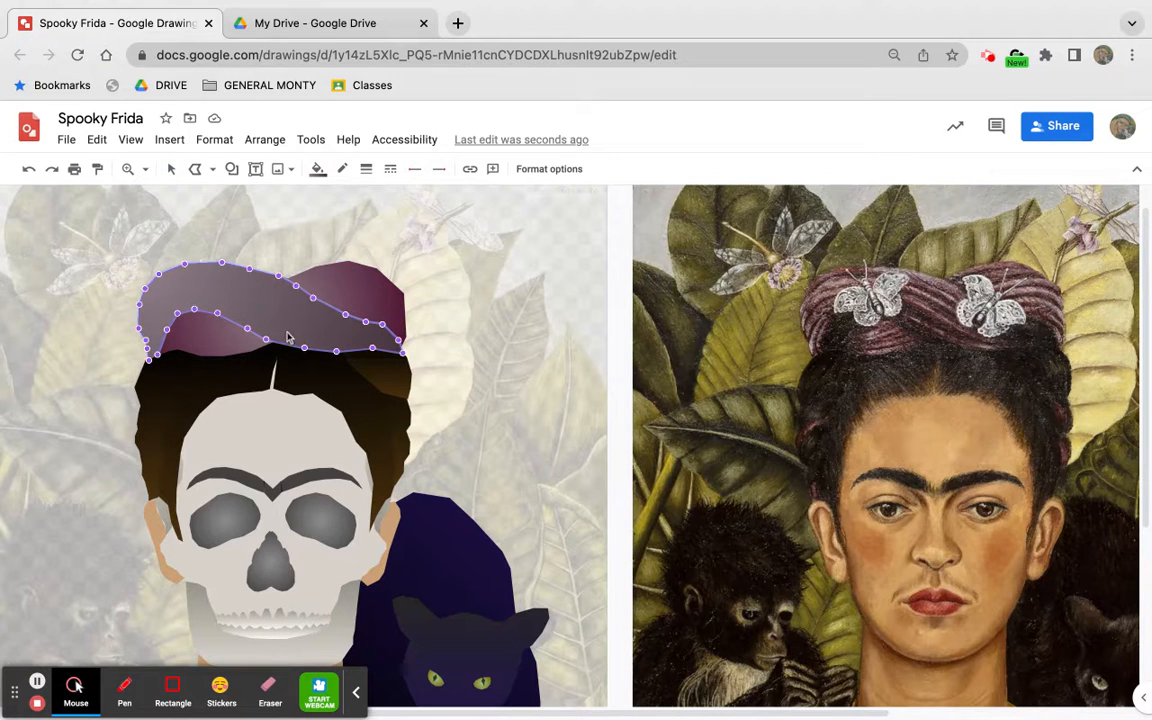
drag(278, 275, 306, 207)
key(ctrl+z)
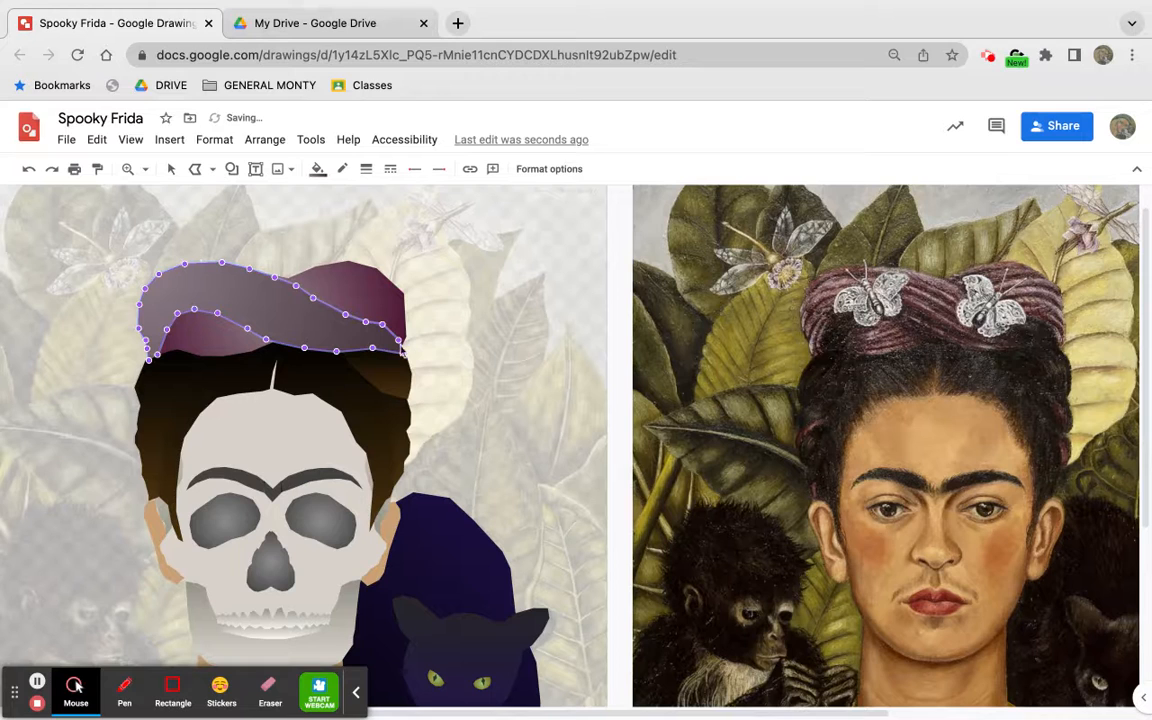
drag(402, 352, 485, 400)
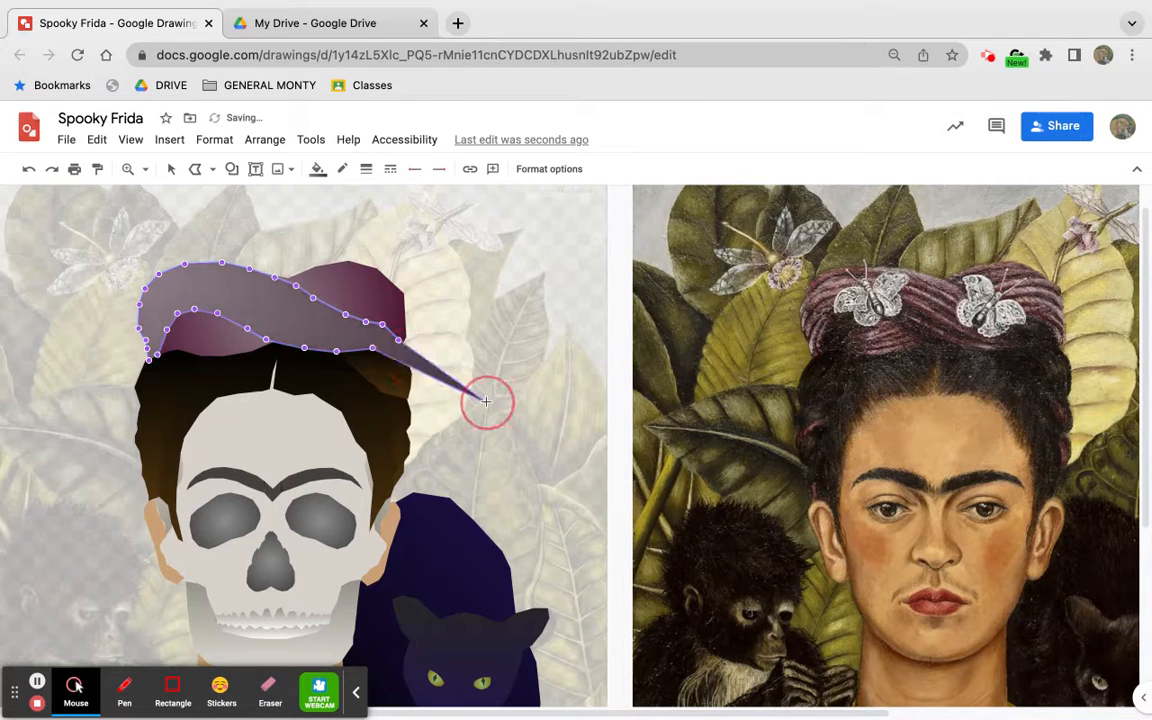
key(ctrl+z)
Adjust the grey headband shape's lower-left corner point slightly so it meets the edge of the hair
click(126, 170)
click(243, 314)
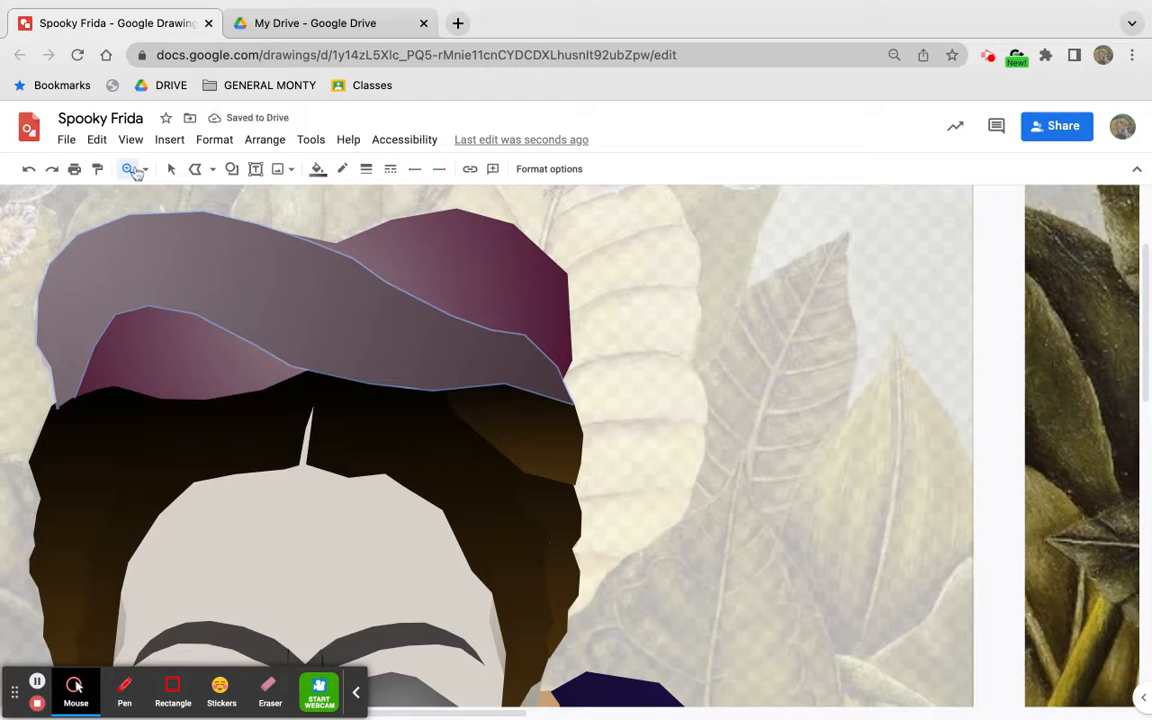
click(171, 169)
click(123, 391)
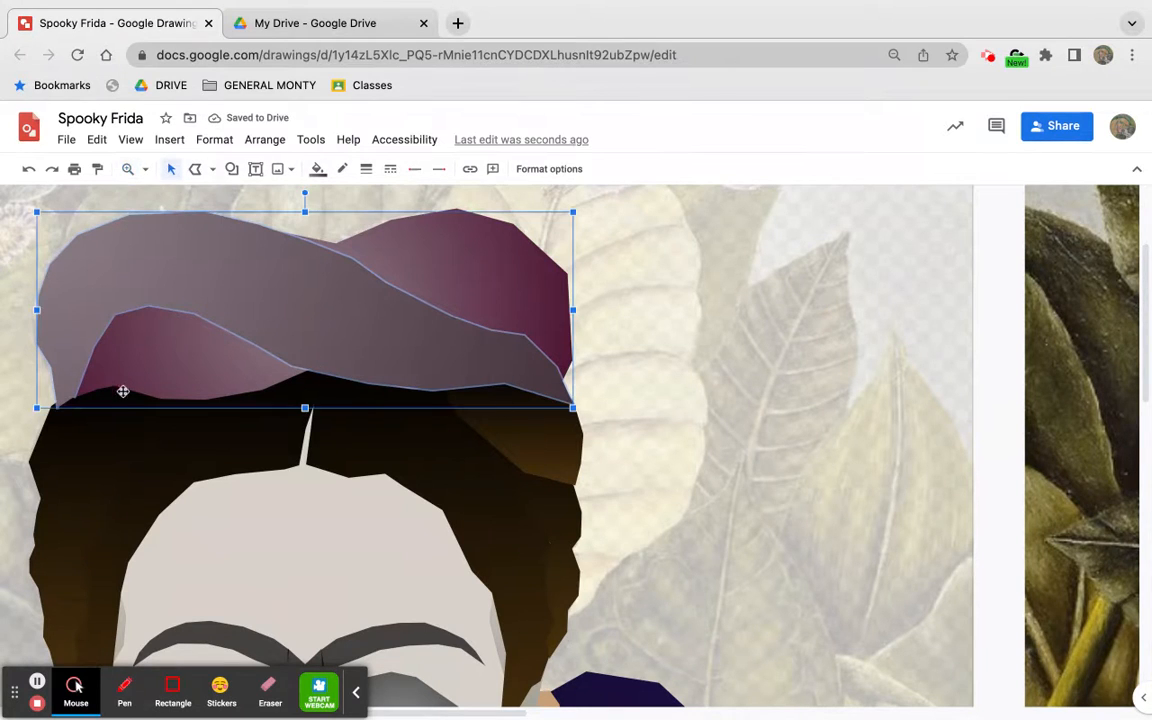
double_click(58, 400)
drag(59, 408, 57, 404)
click(56, 404)
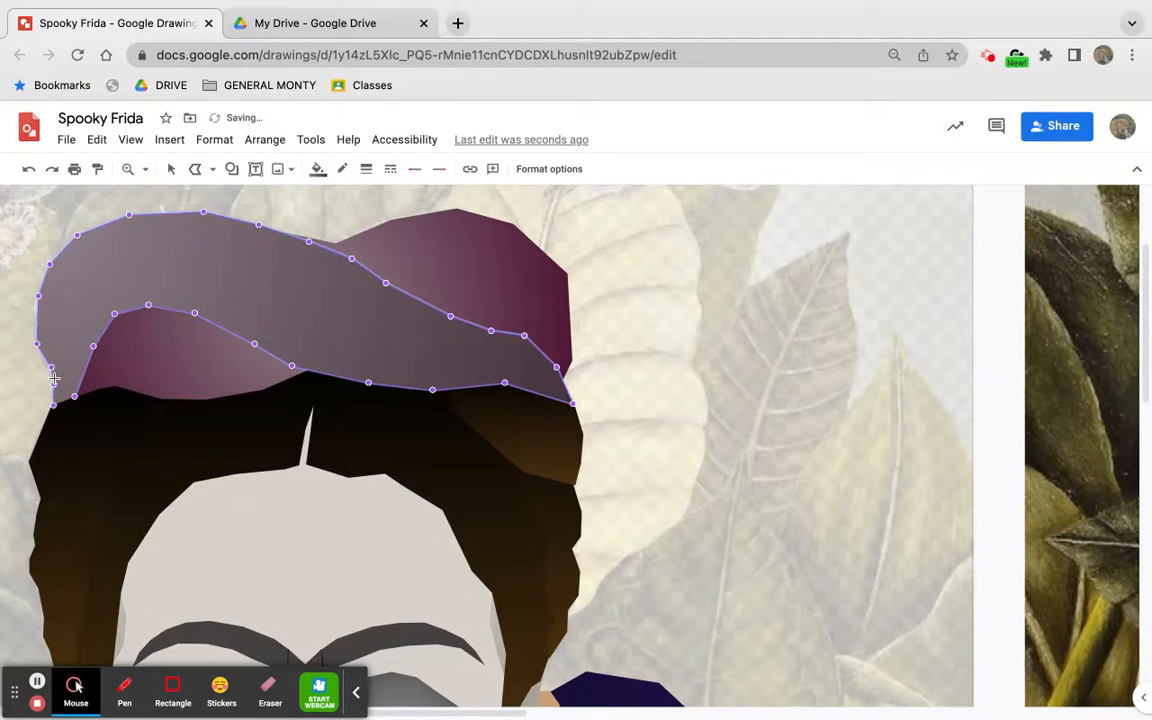
click(178, 262)
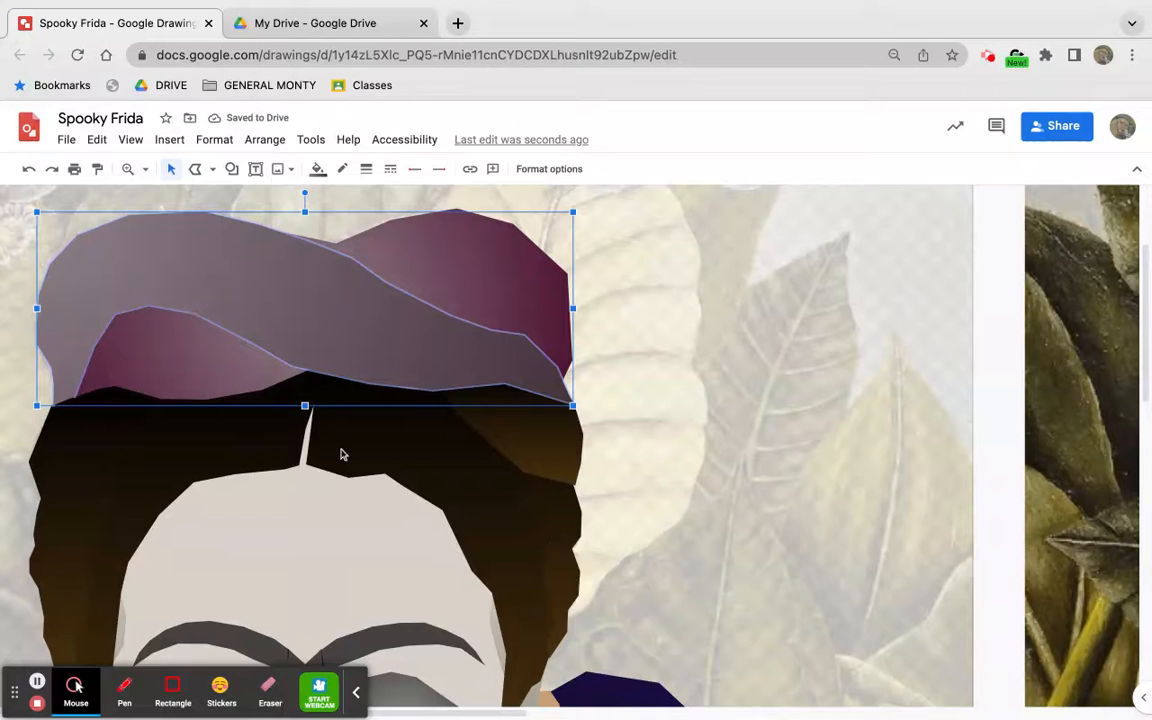
Edit the points of the pale grey shape beside the right ear and shift one lower point slightly right
click(432, 470)
scroll(432, 470, down, 5)
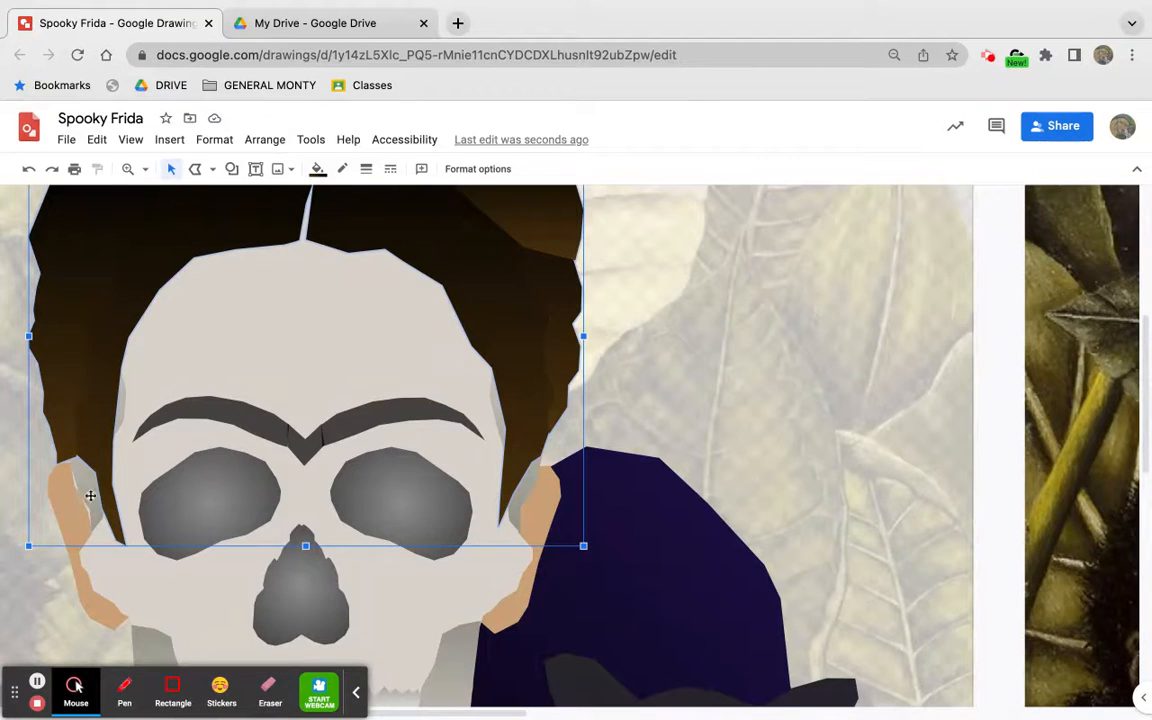
click(530, 458)
double_click(527, 488)
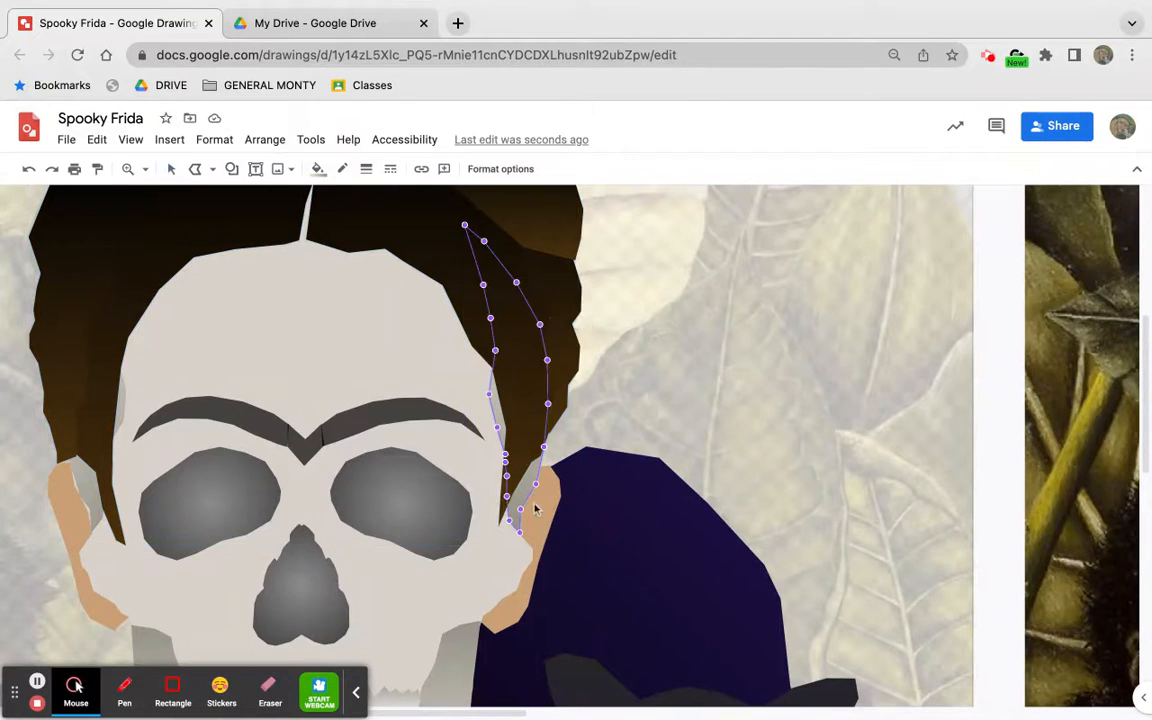
drag(522, 508, 524, 509)
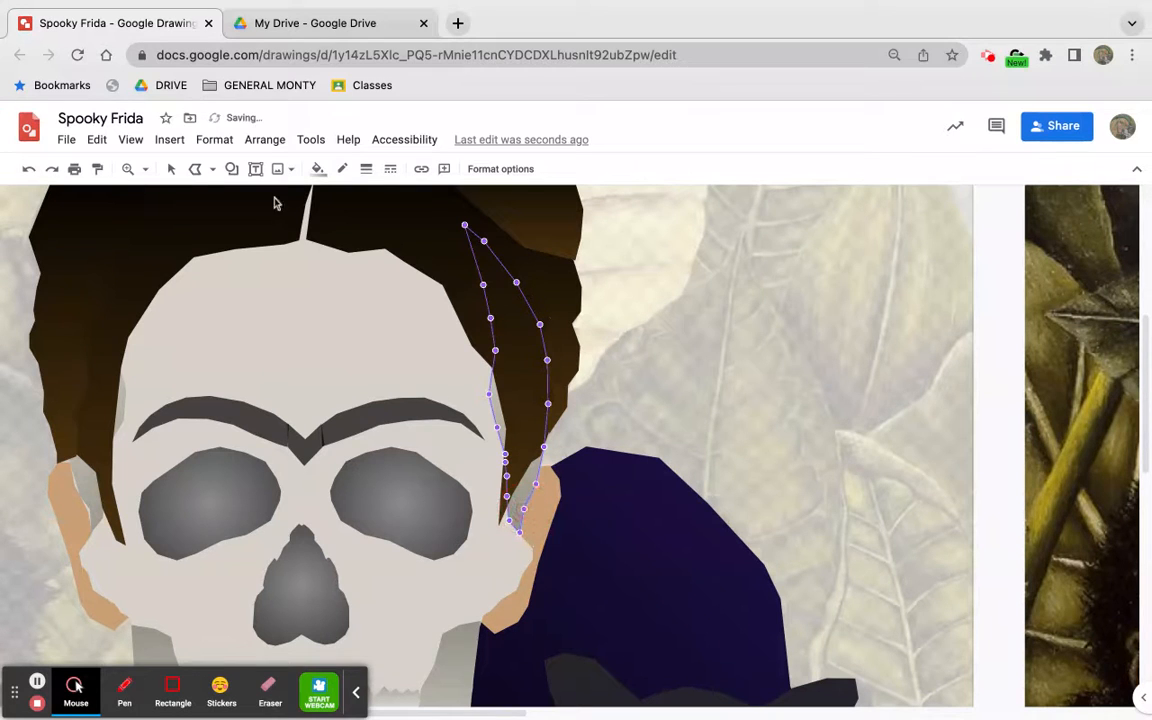
Move the dark hair shape slightly left across the skull and check its edges against the headband
click(170, 170)
mouse_move(514, 329)
mouse_down()
mouse_move(661, 339)
mouse_move(485, 318)
mouse_move(707, 342)
mouse_move(386, 301)
mouse_move(478, 307)
mouse_move(490, 387)
mouse_move(489, 312)
mouse_move(494, 321)
mouse_up()
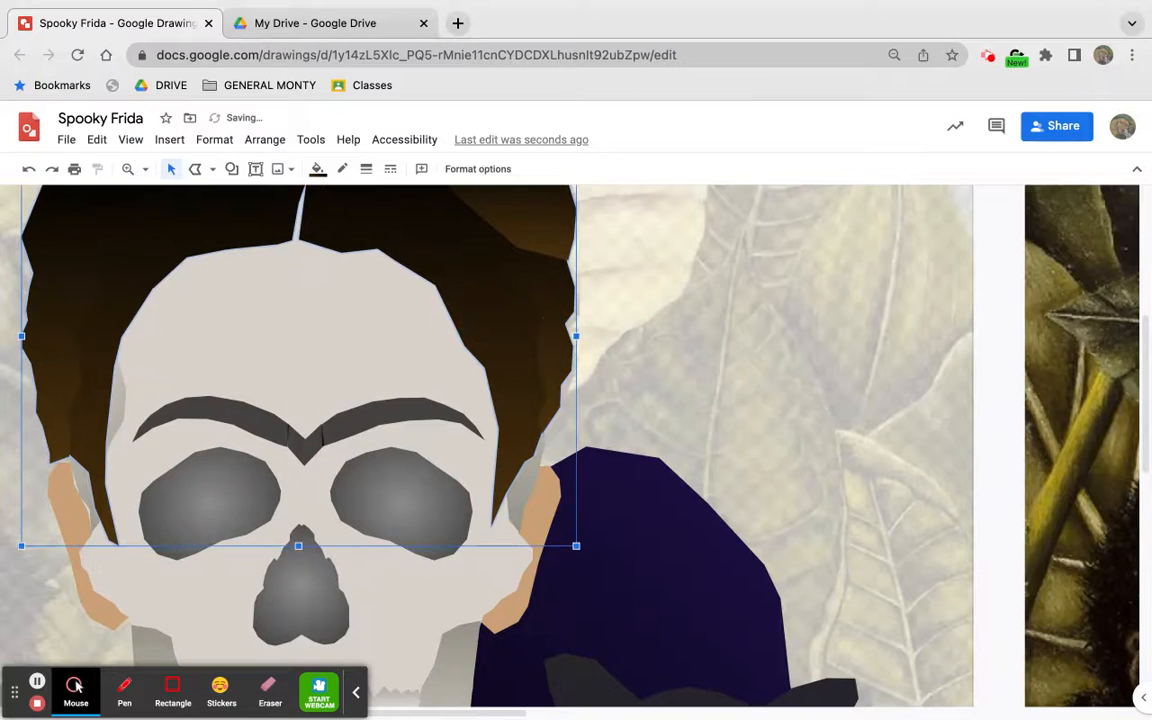
scroll(488, 320, up, 2)
scroll(488, 320, left, 5)
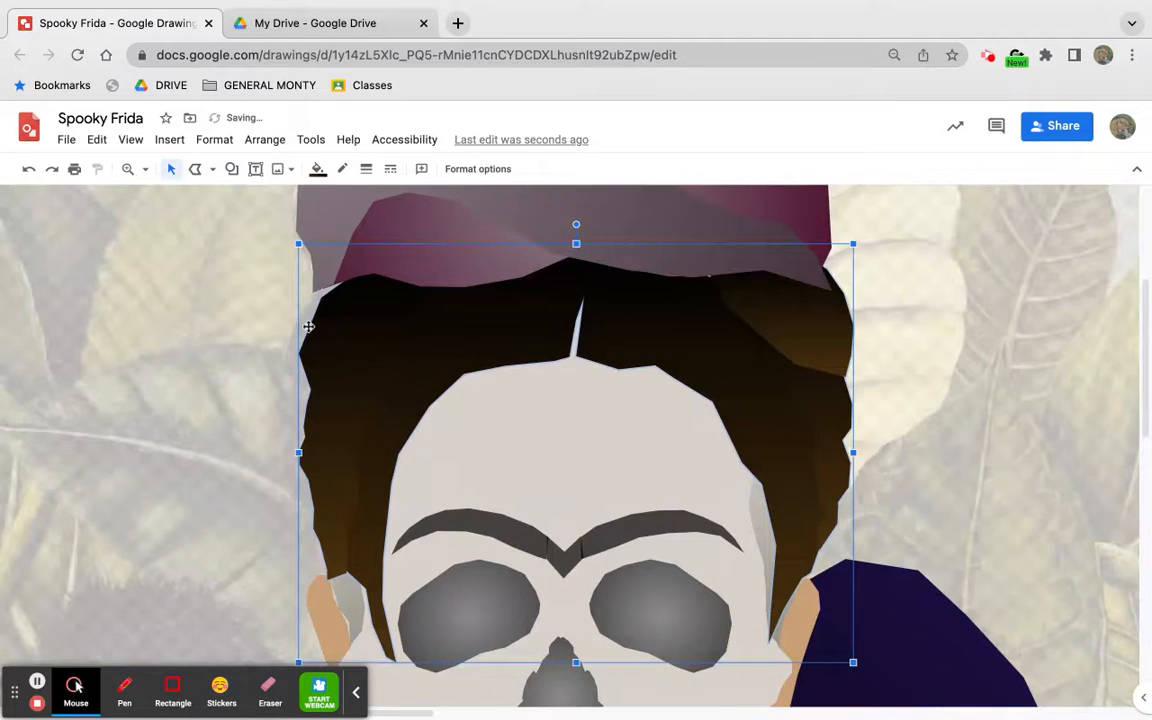
scroll(283, 389, up, 1)
scroll(283, 389, right, 1)
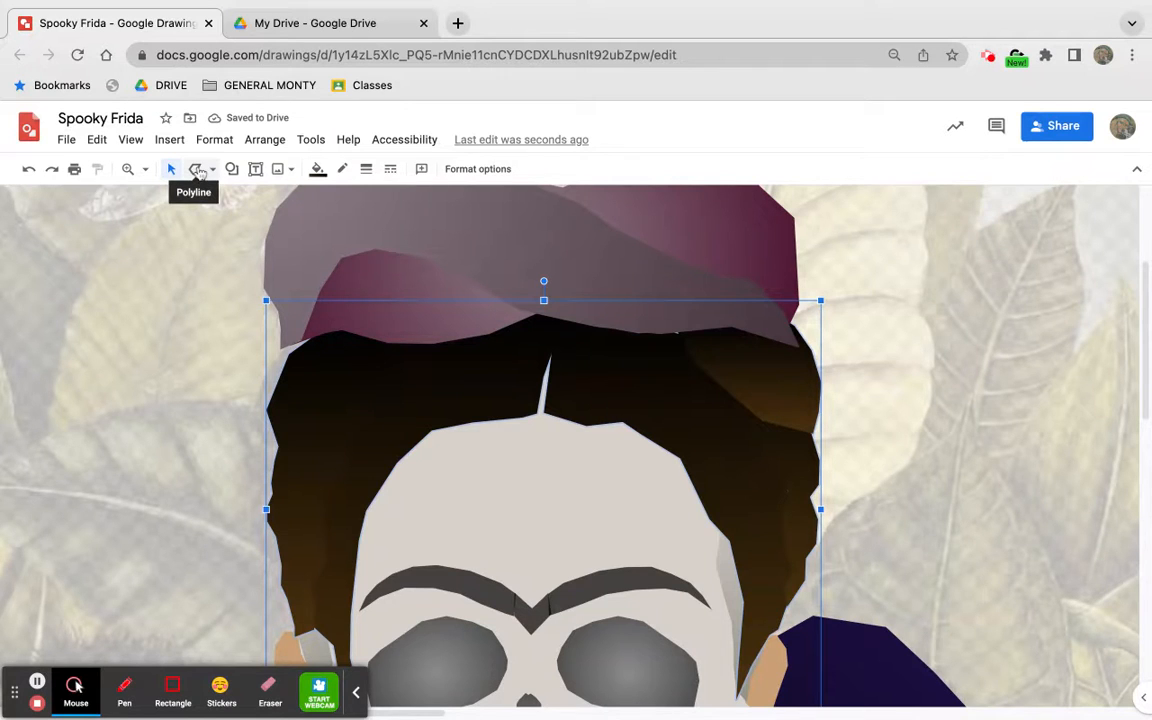
With both portraits in view, shift the hair shape a little further left around the skull face
key(super+alt+minus)
scroll(275, 306, right, 2)
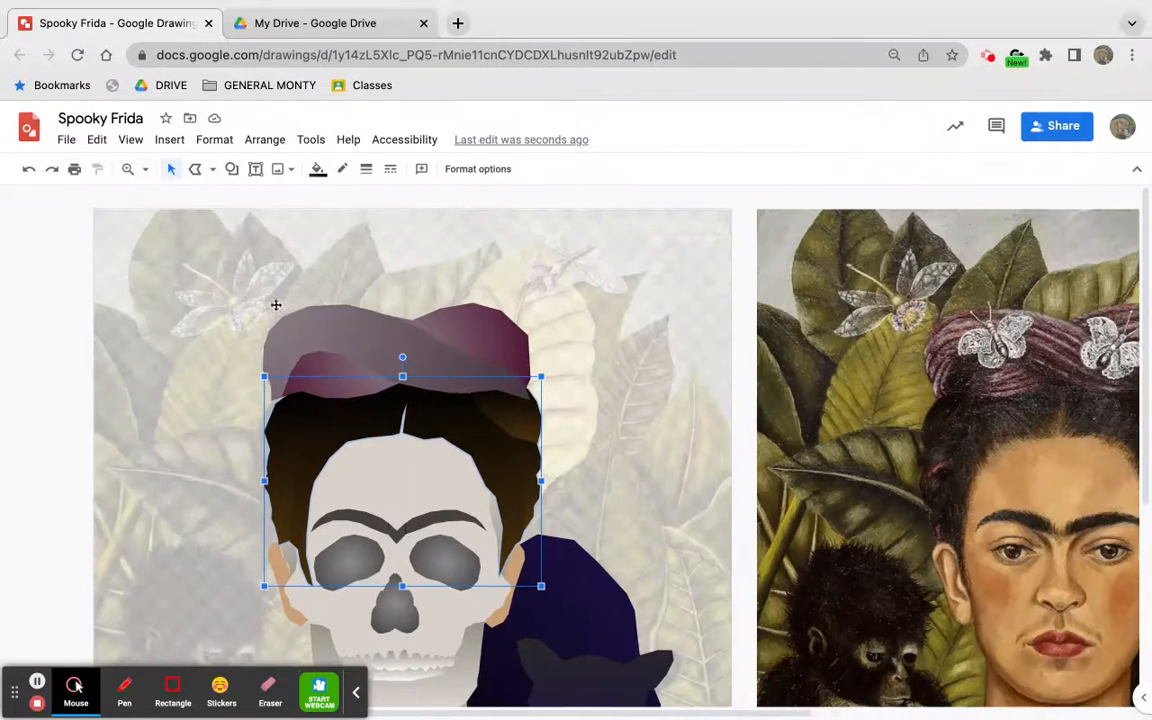
click(195, 170)
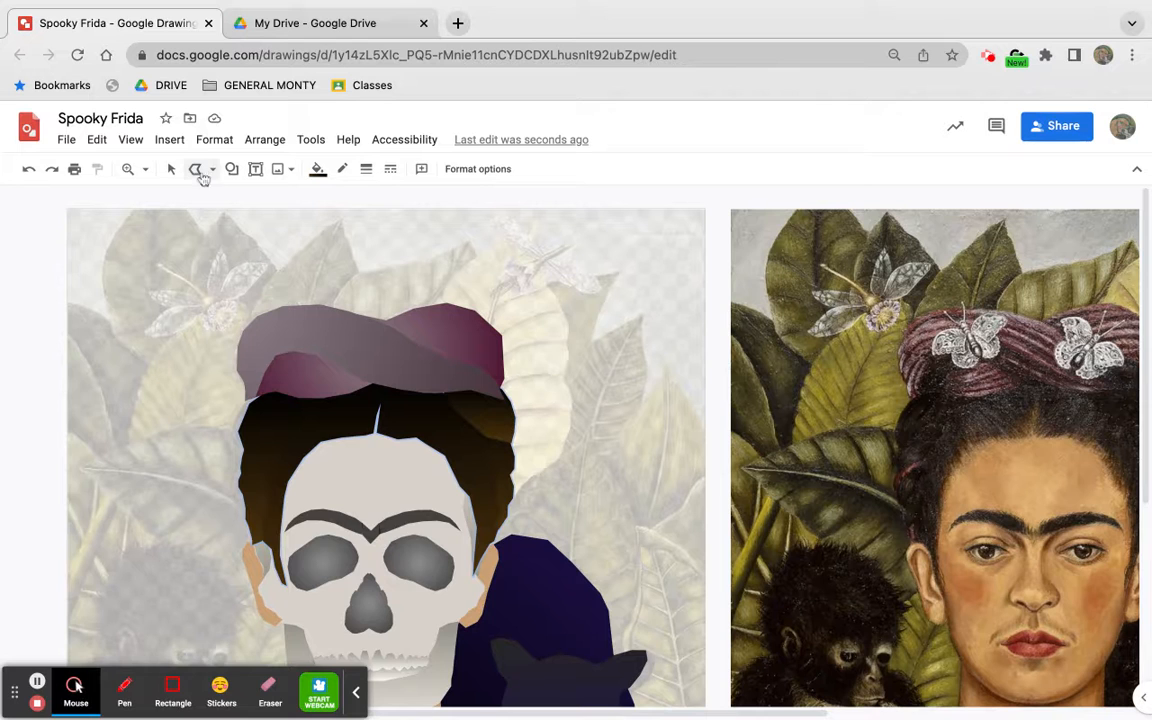
scroll(283, 317, right, 3)
scroll(283, 317, down, 1)
scroll(283, 317, down, 1)
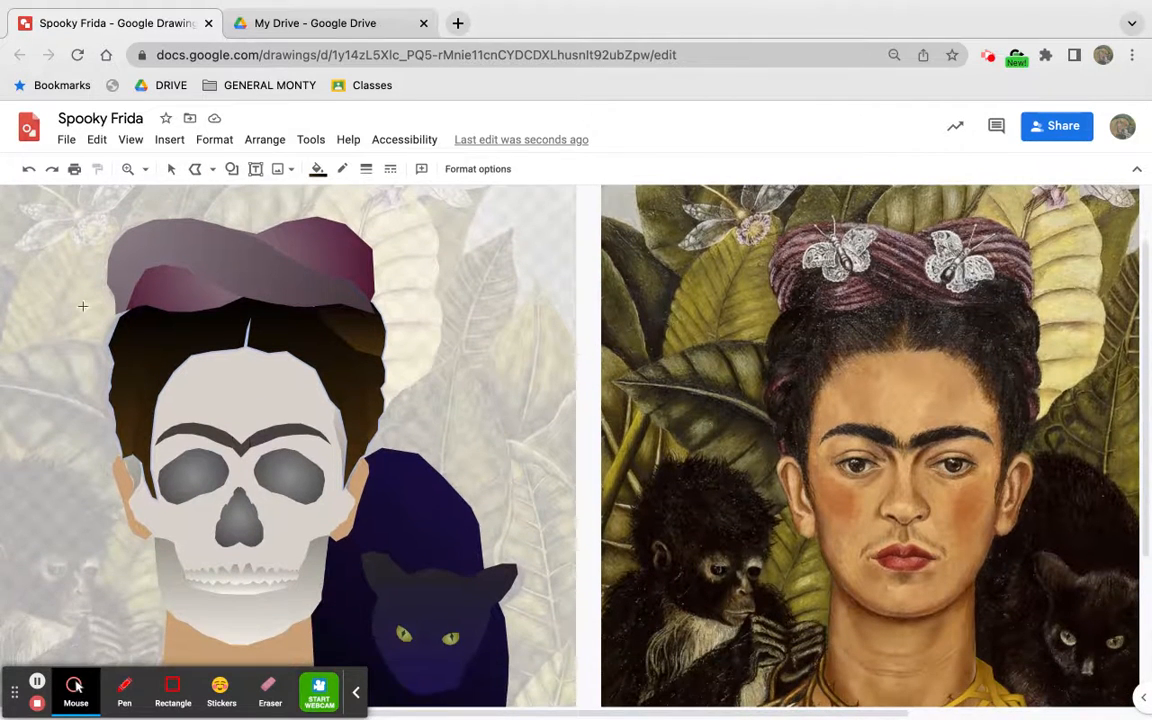
click(170, 170)
drag(162, 342, 158, 352)
Draw a closed polyline around the large dark leaf above the monkey in the original painting
click(194, 168)
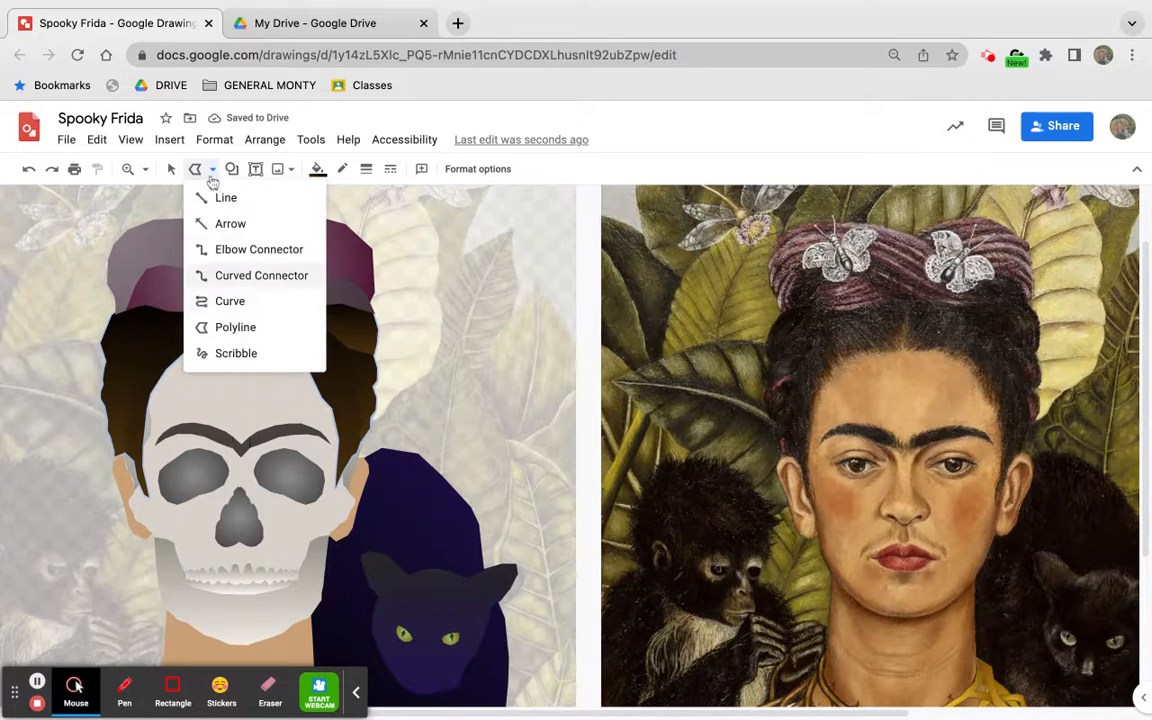
click(230, 329)
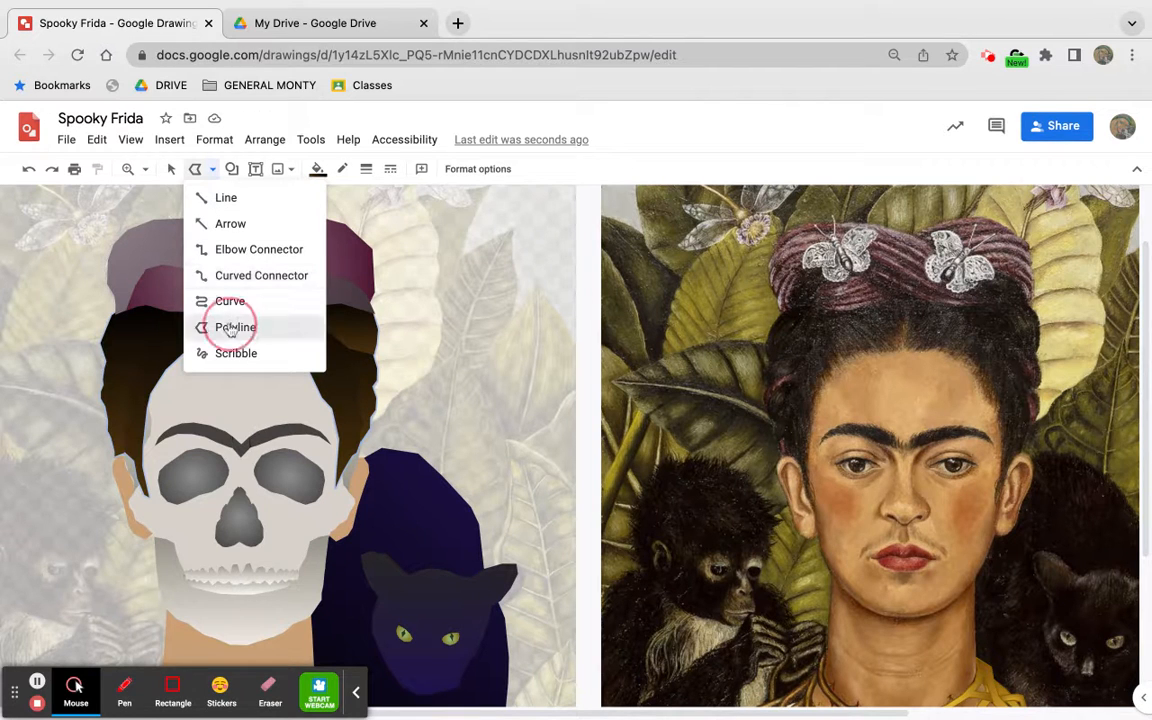
click(200, 169)
click(232, 329)
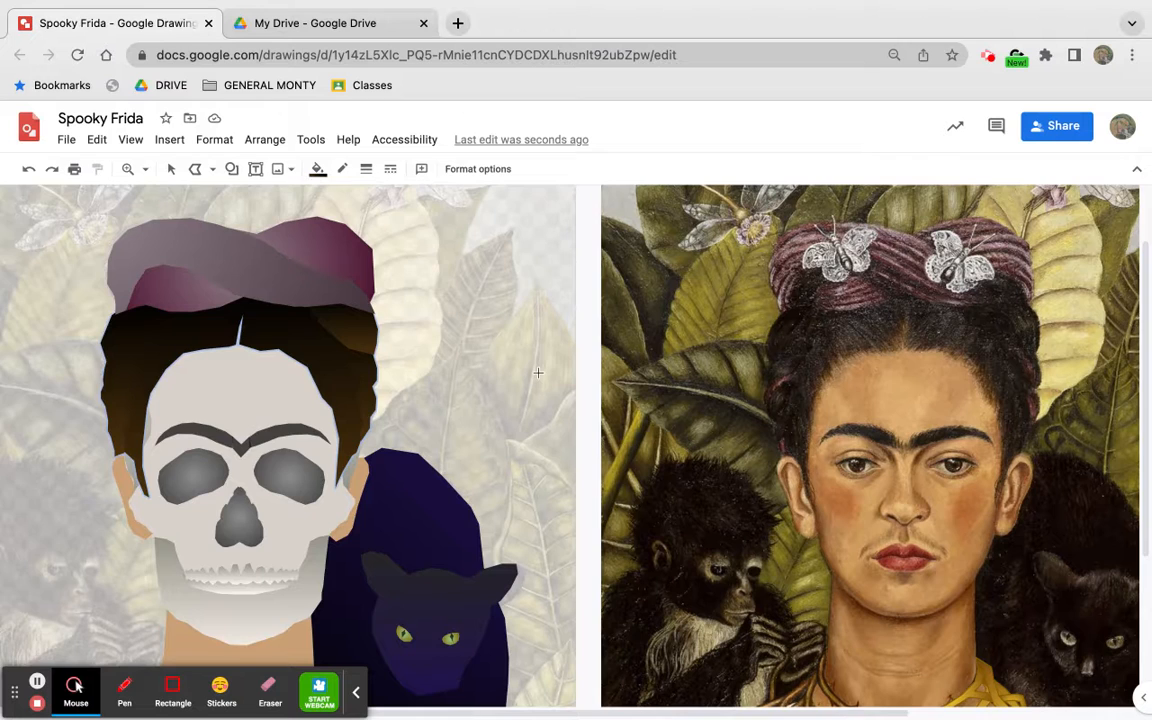
scroll(538, 373, right, 3)
click(471, 381)
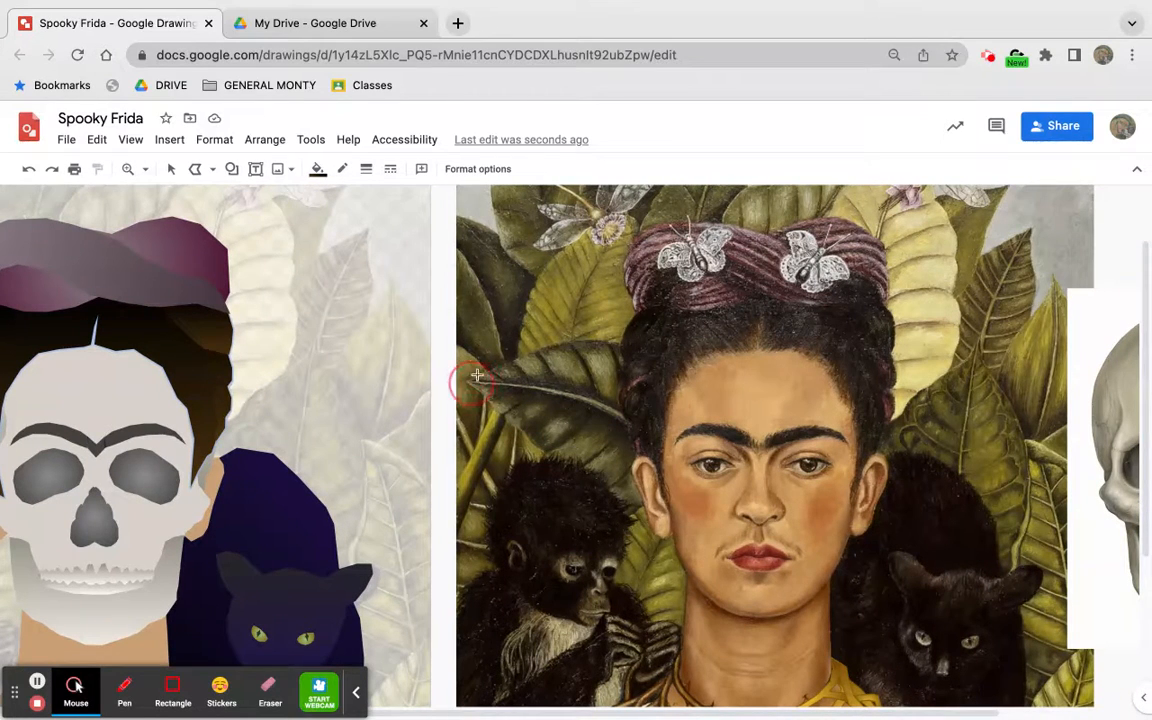
click(620, 342)
click(626, 427)
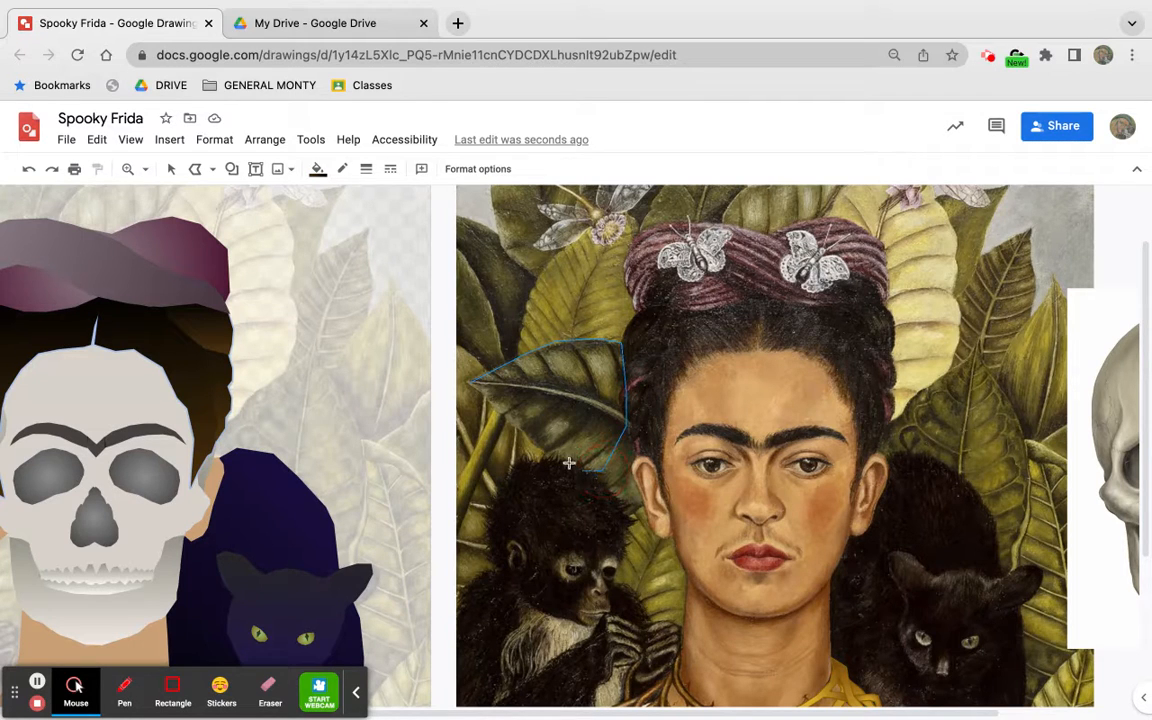
click(471, 381)
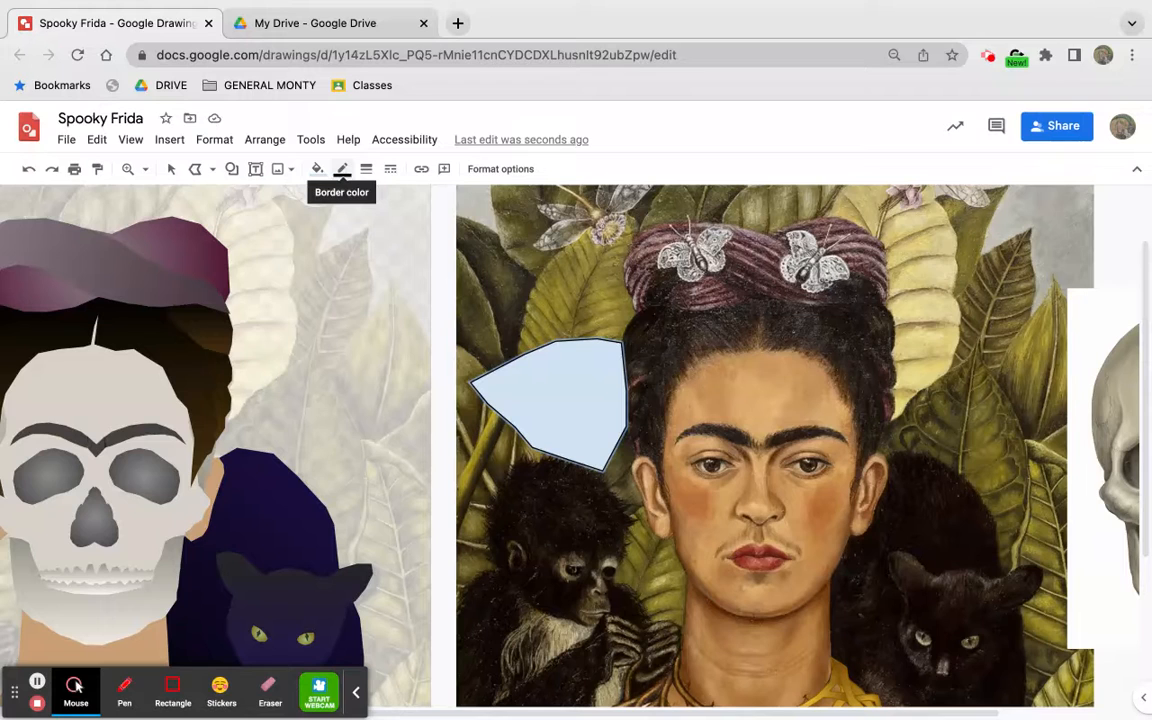
Make the leaf shape's border transparent and try a solid green fill followed by a dark yellow fill
click(346, 172)
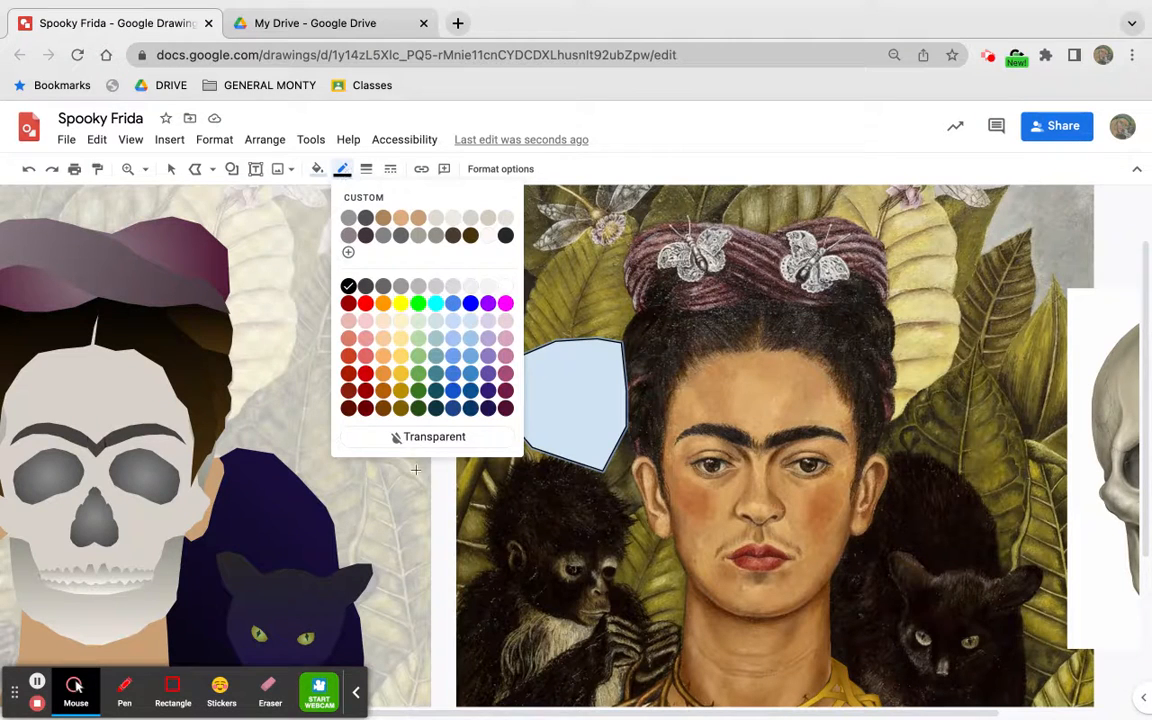
click(400, 438)
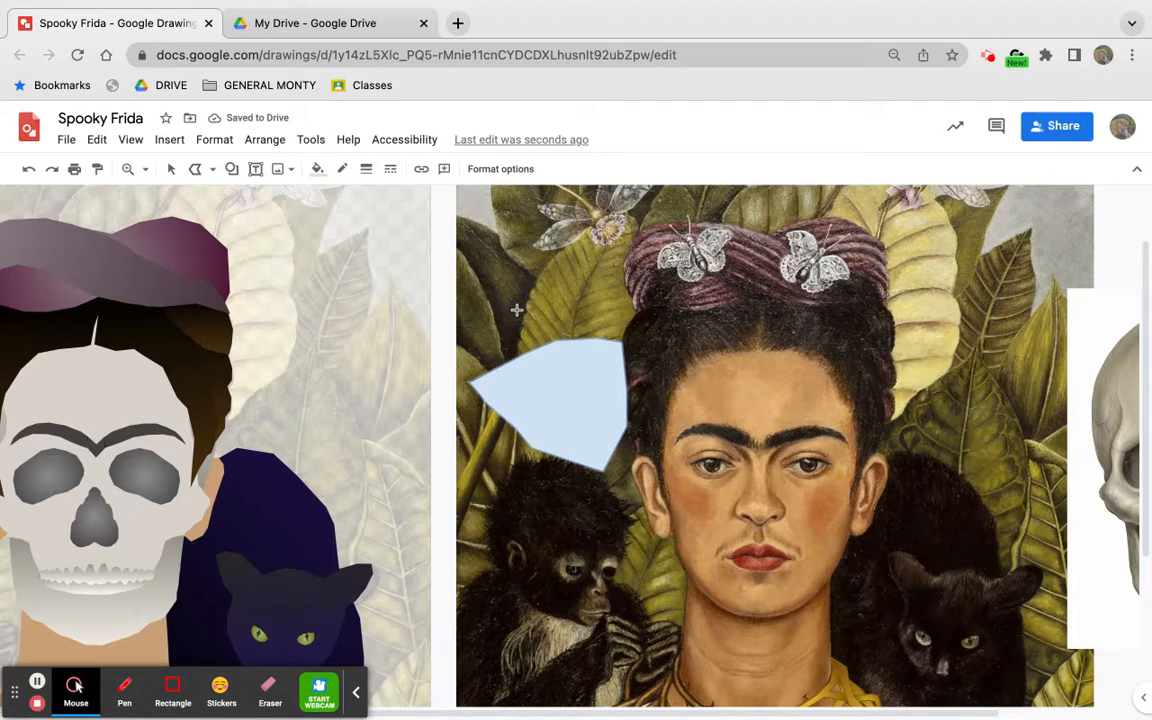
click(317, 169)
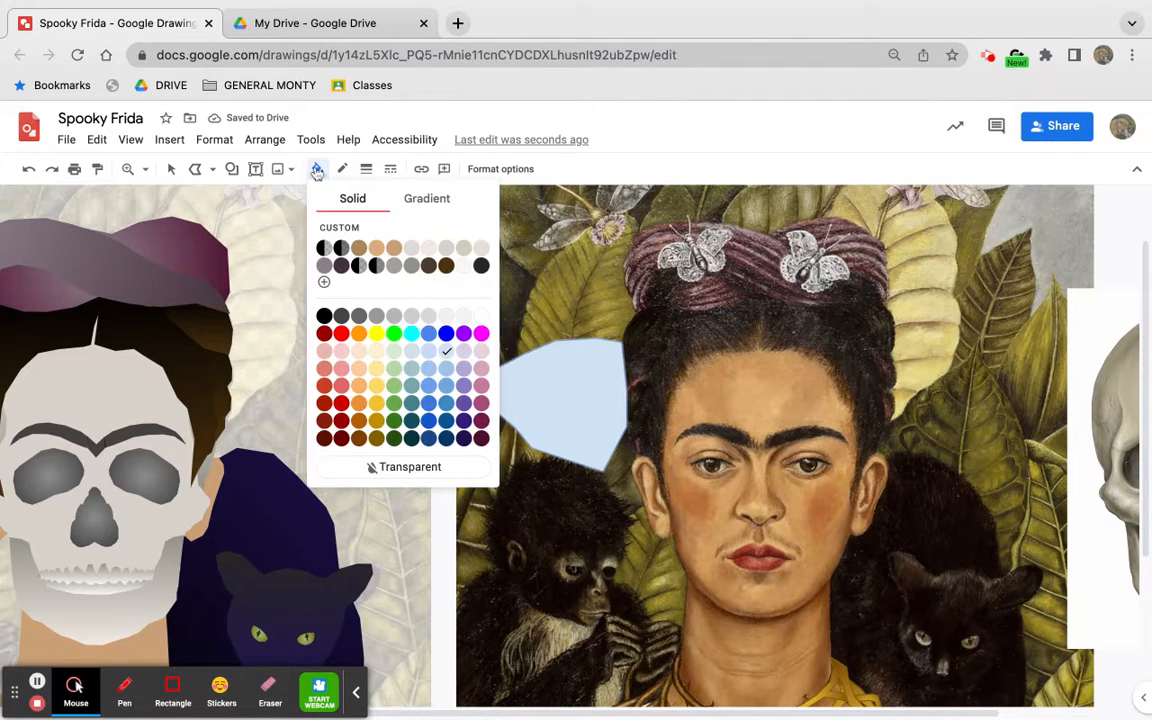
click(397, 405)
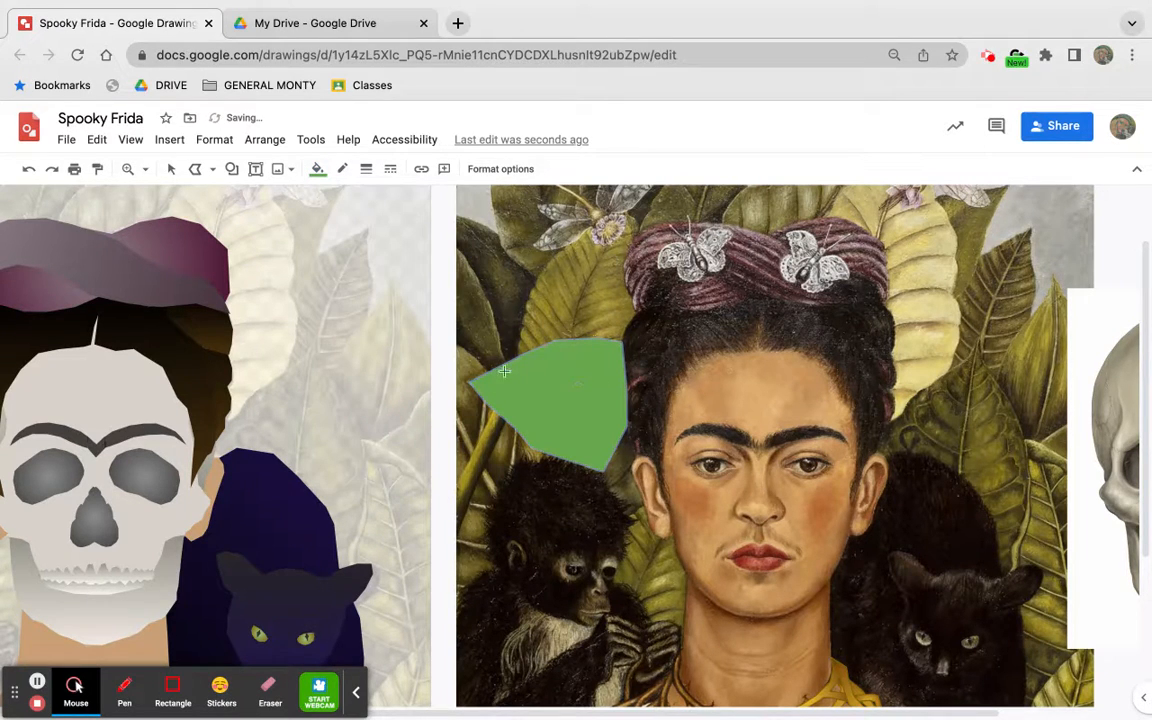
click(316, 170)
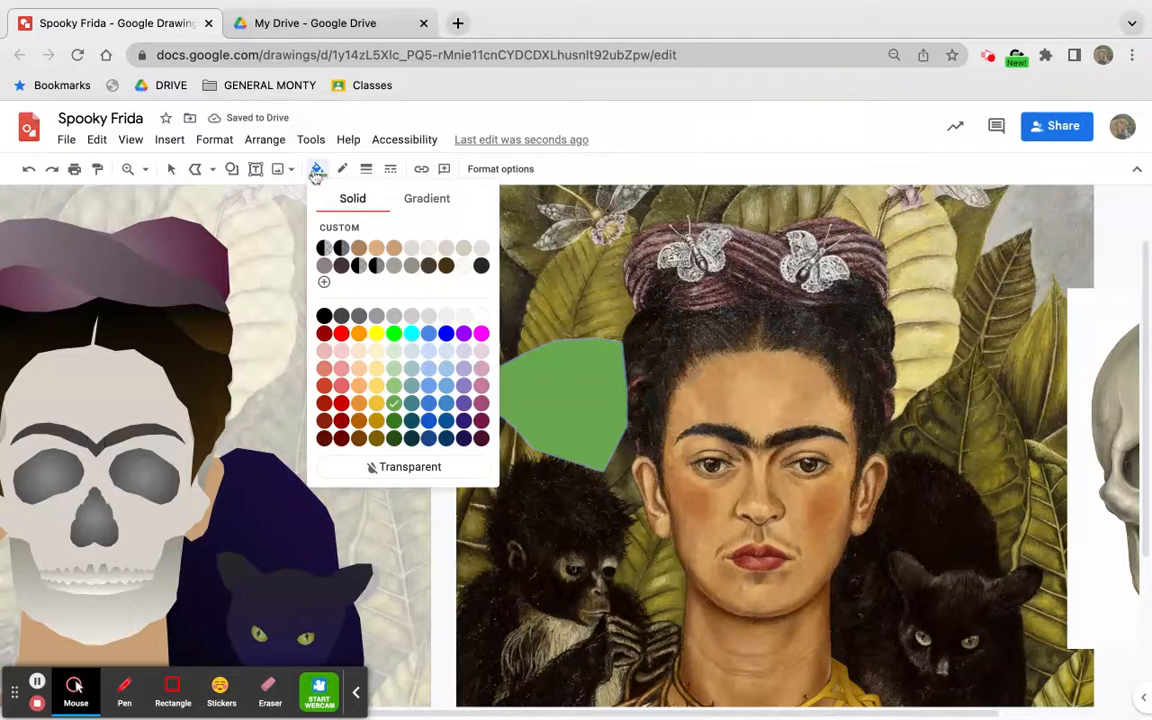
click(380, 422)
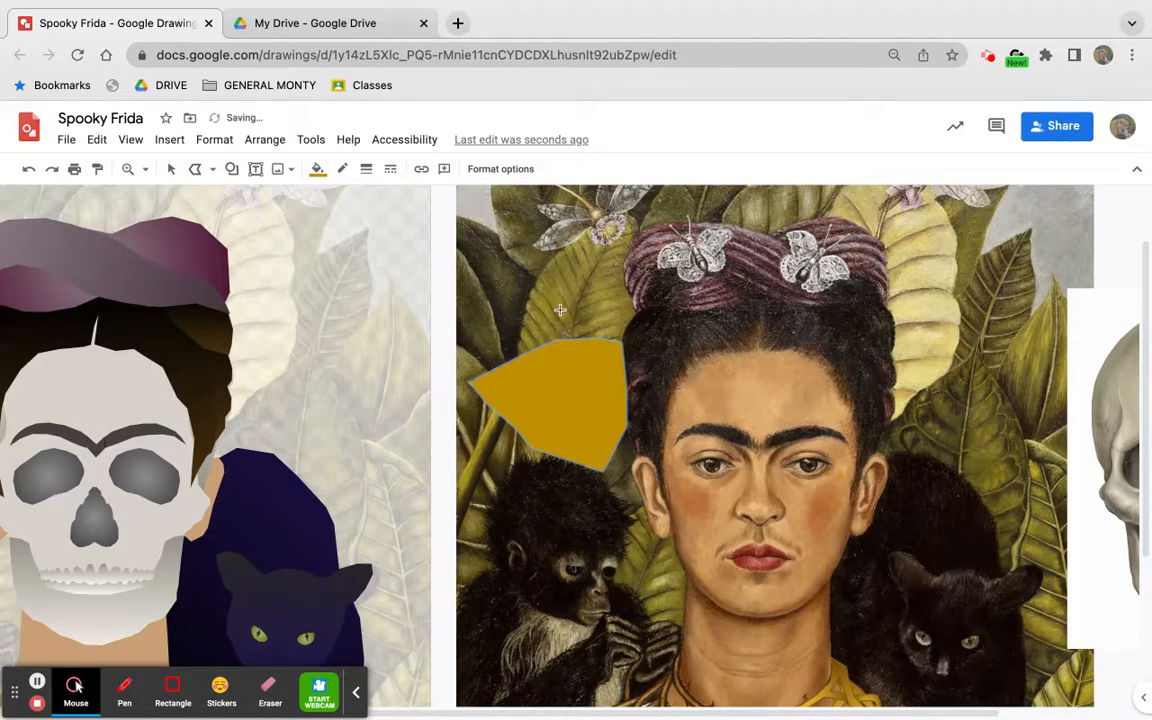
Mix a custom olive green, #9b9437, by adjusting hue and shade, and apply it as the leaf shape's fill
click(317, 170)
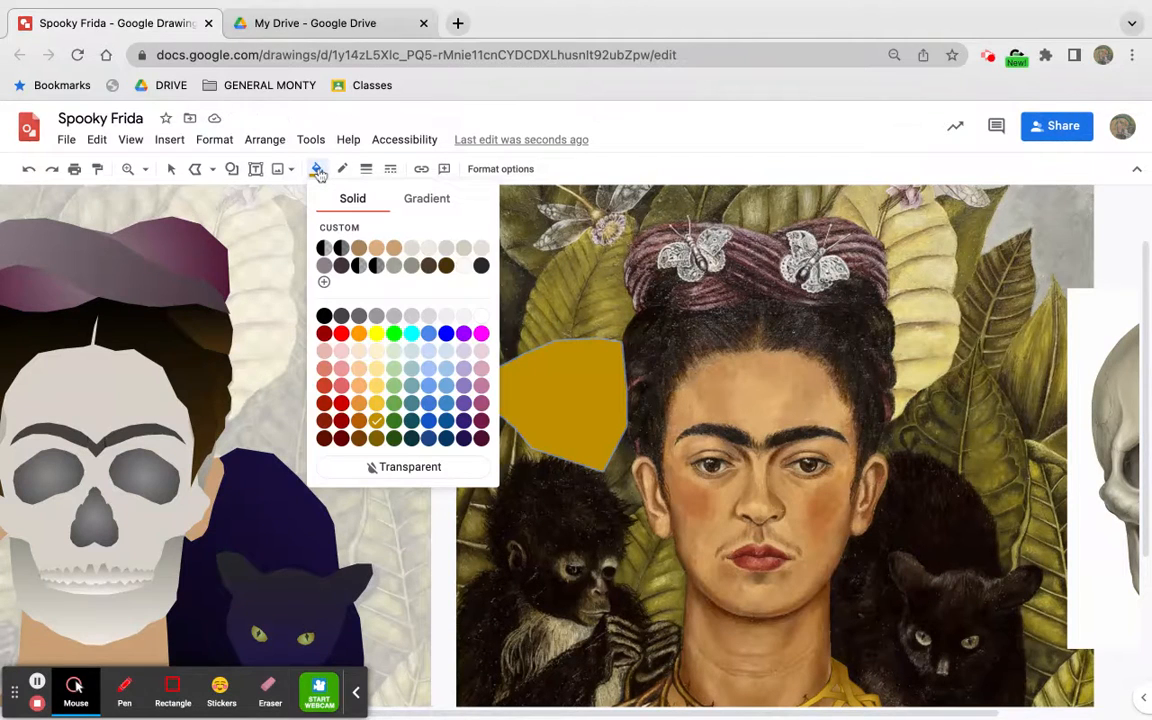
click(317, 171)
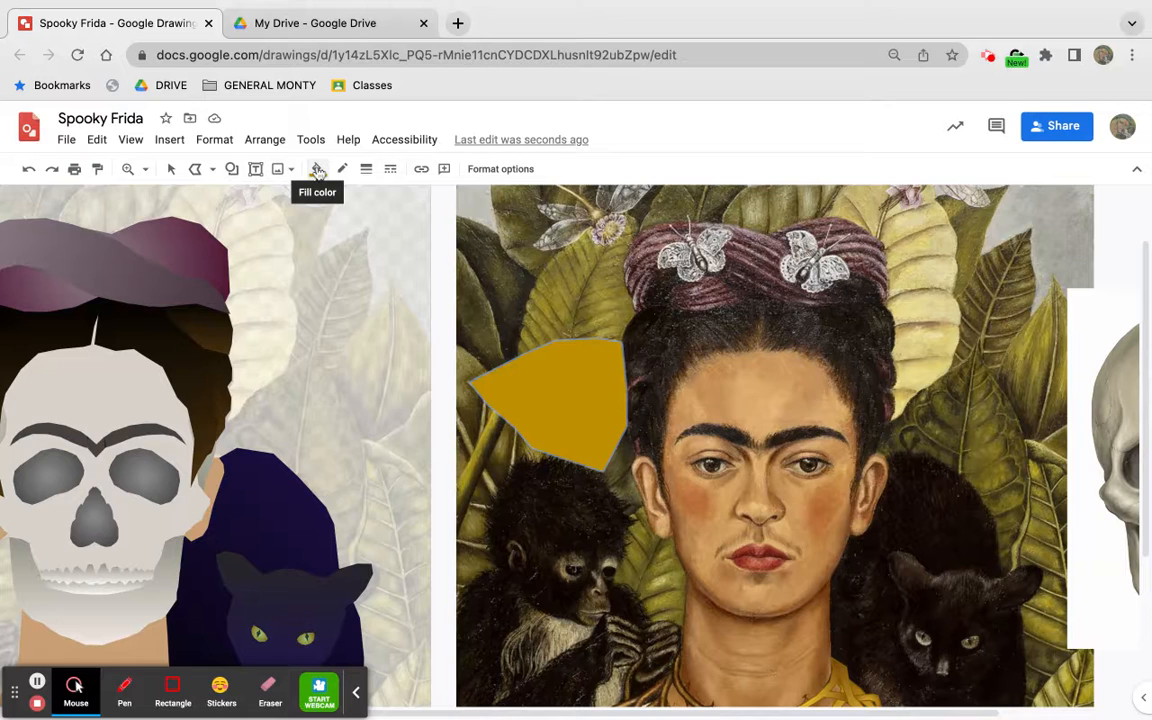
click(317, 171)
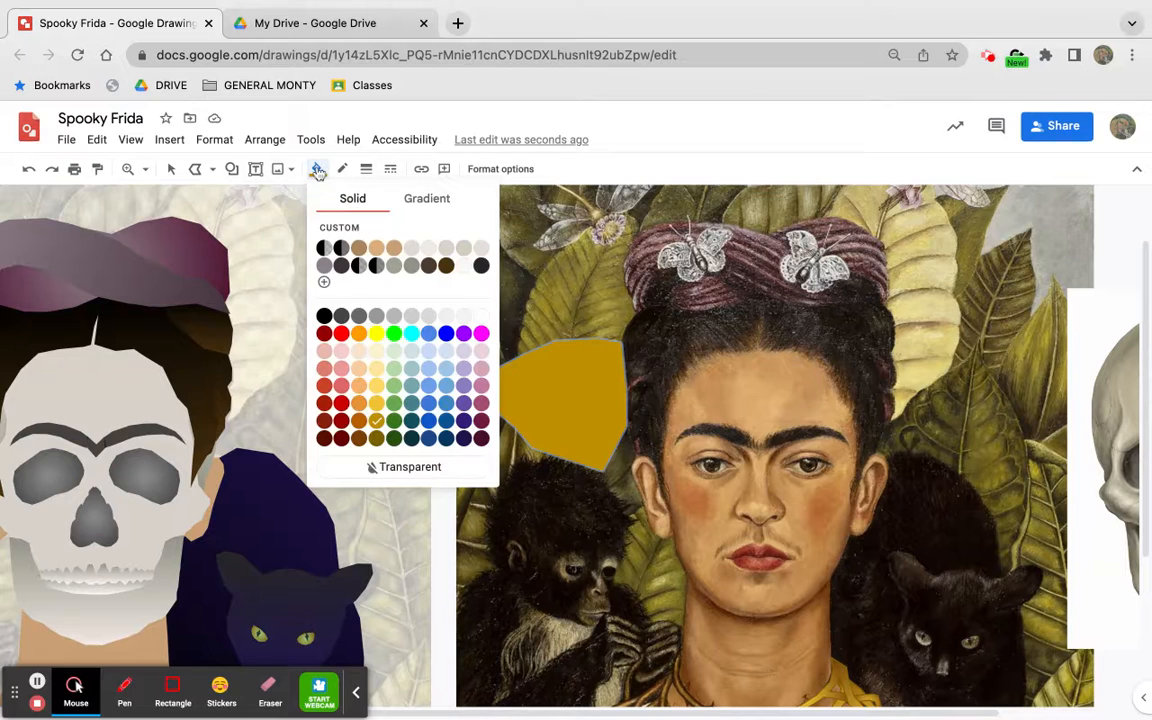
click(323, 282)
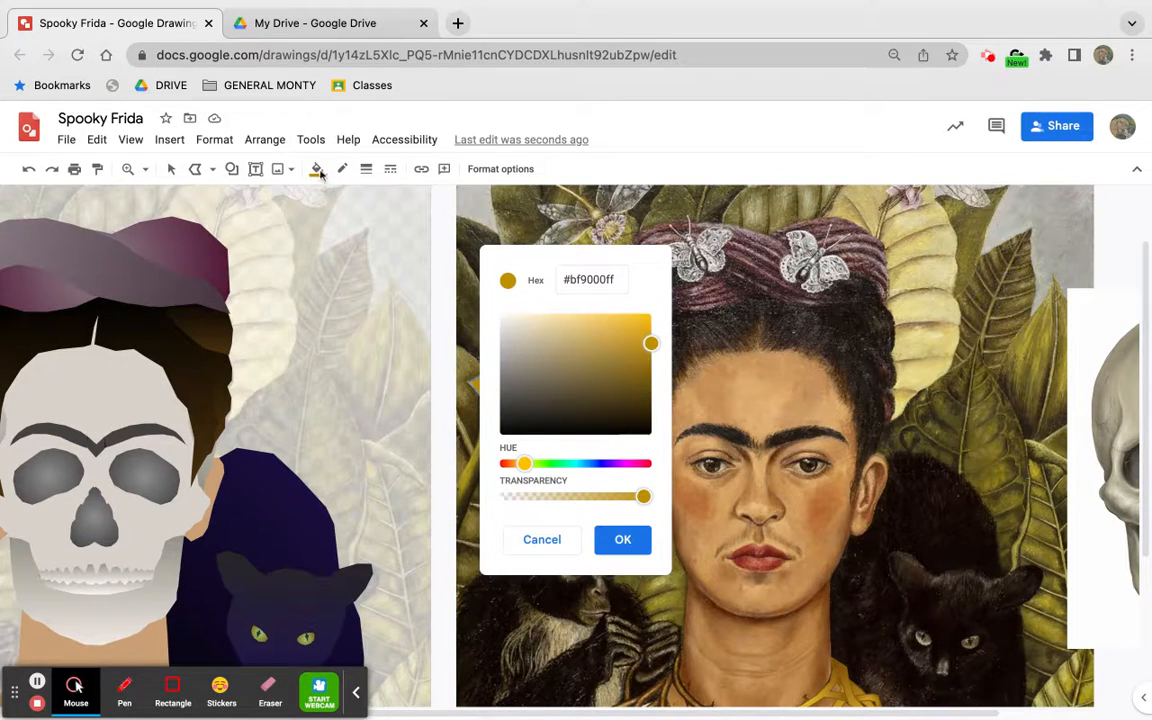
mouse_move(524, 465)
mouse_down()
mouse_move(568, 464)
mouse_move(525, 464)
mouse_move(540, 464)
mouse_up()
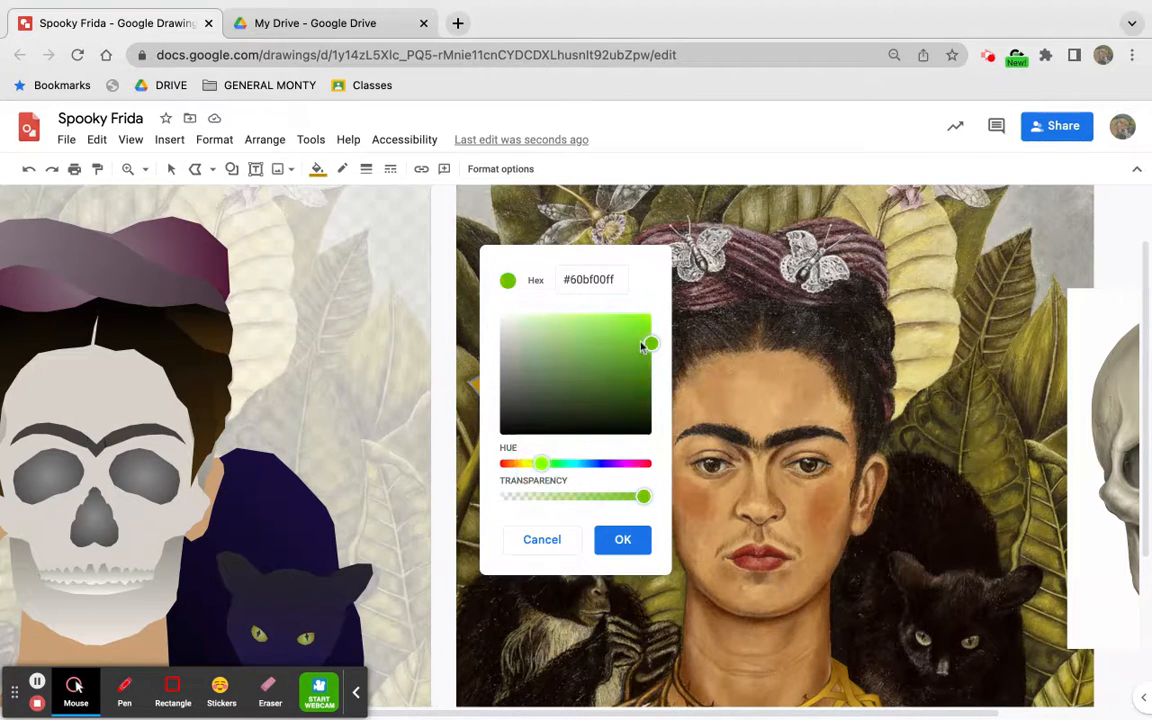
drag(643, 346, 587, 374)
click(541, 466)
drag(541, 466, 537, 466)
drag(587, 375, 565, 384)
mouse_move(540, 470)
mouse_down()
mouse_move(524, 466)
mouse_move(540, 467)
mouse_up()
drag(565, 389, 601, 372)
drag(535, 463, 526, 463)
drag(602, 375, 605, 376)
click(596, 361)
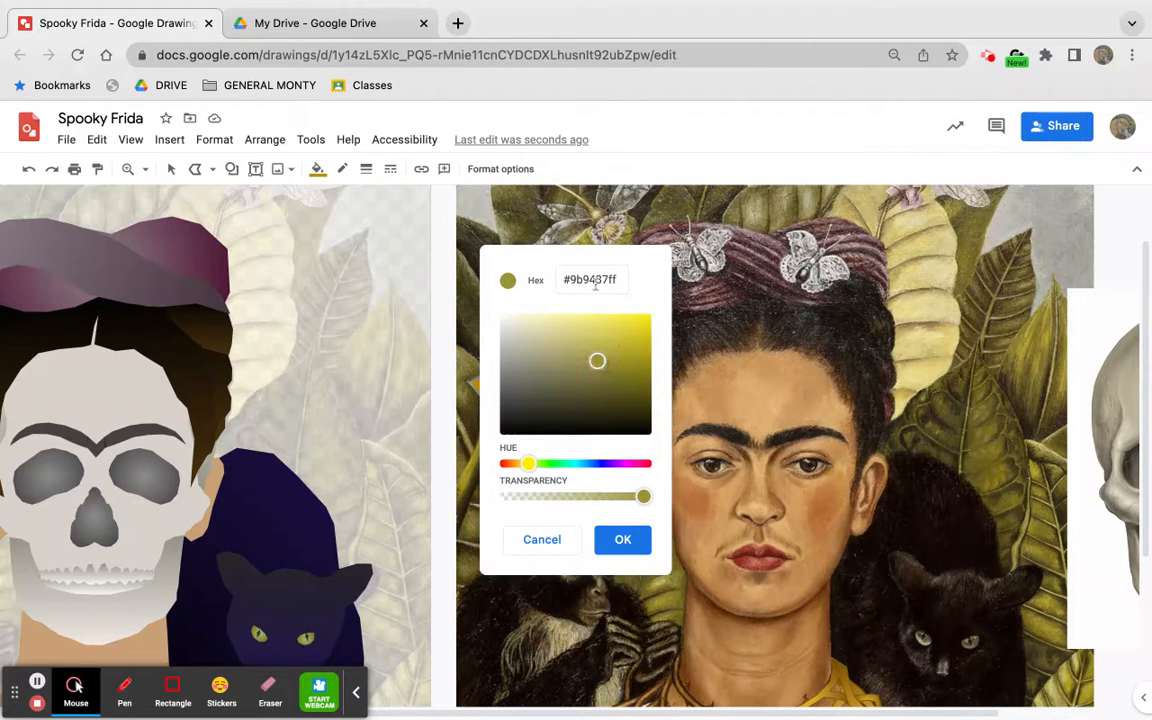
click(617, 537)
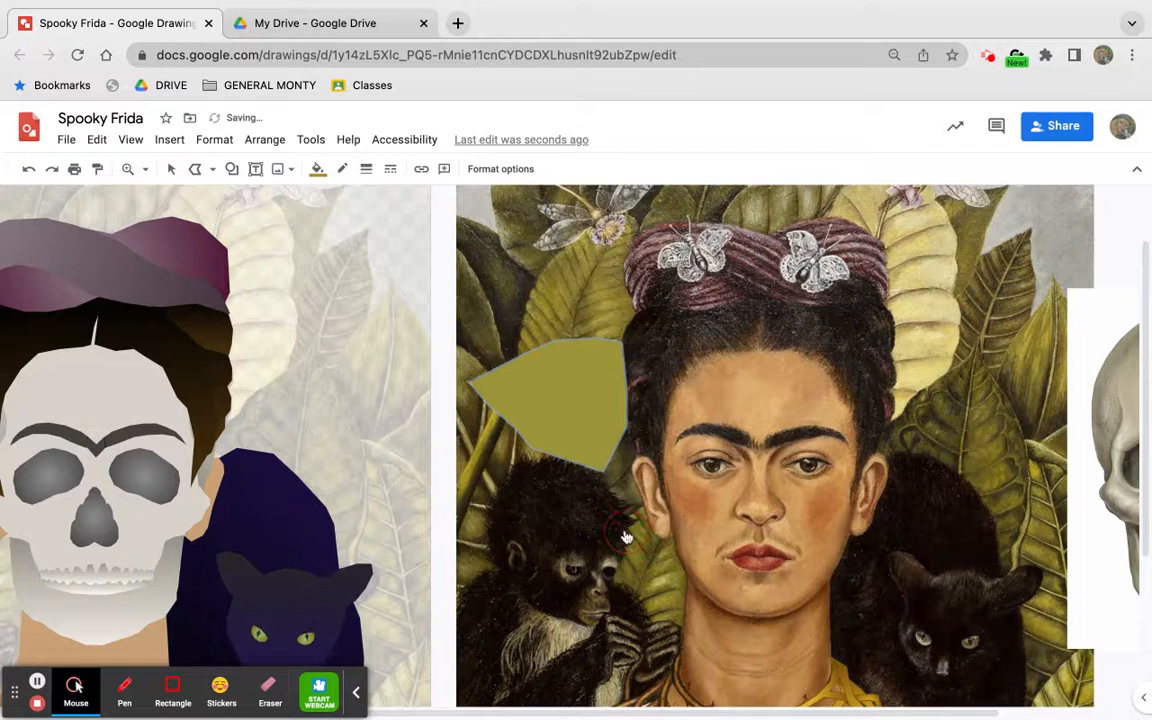
Try the custom green-brown gradient and the preset light green and dark yellow radial gradients on the leaf shape
click(318, 170)
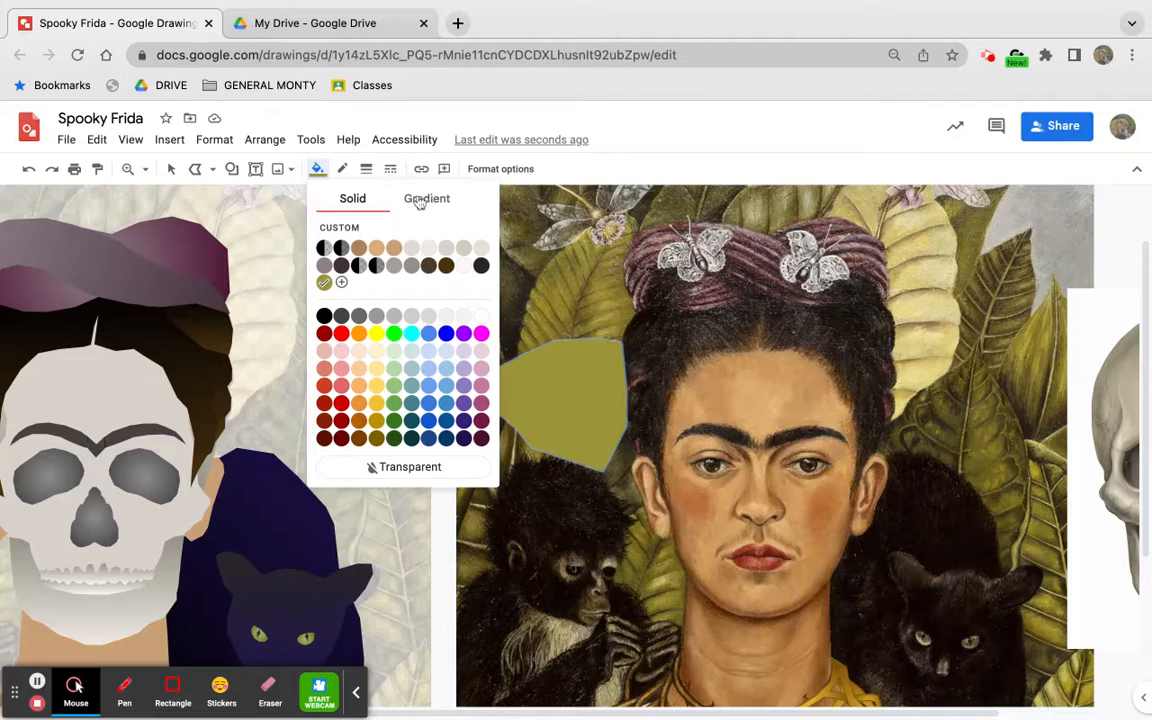
click(420, 200)
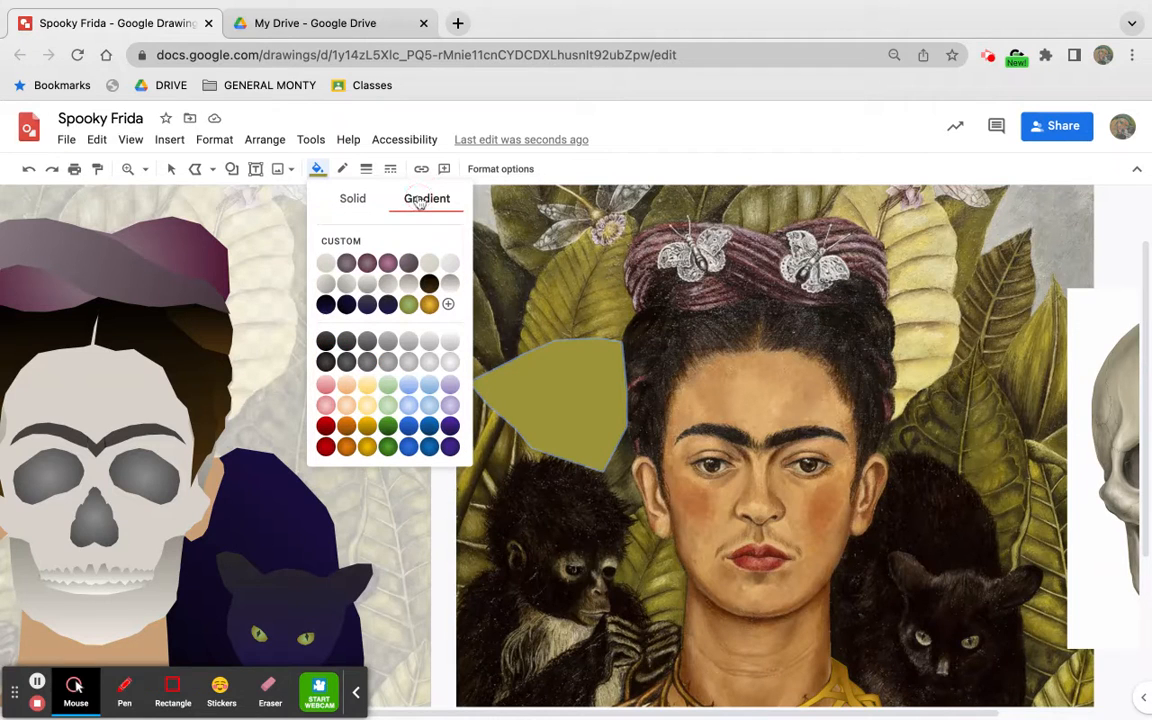
click(409, 304)
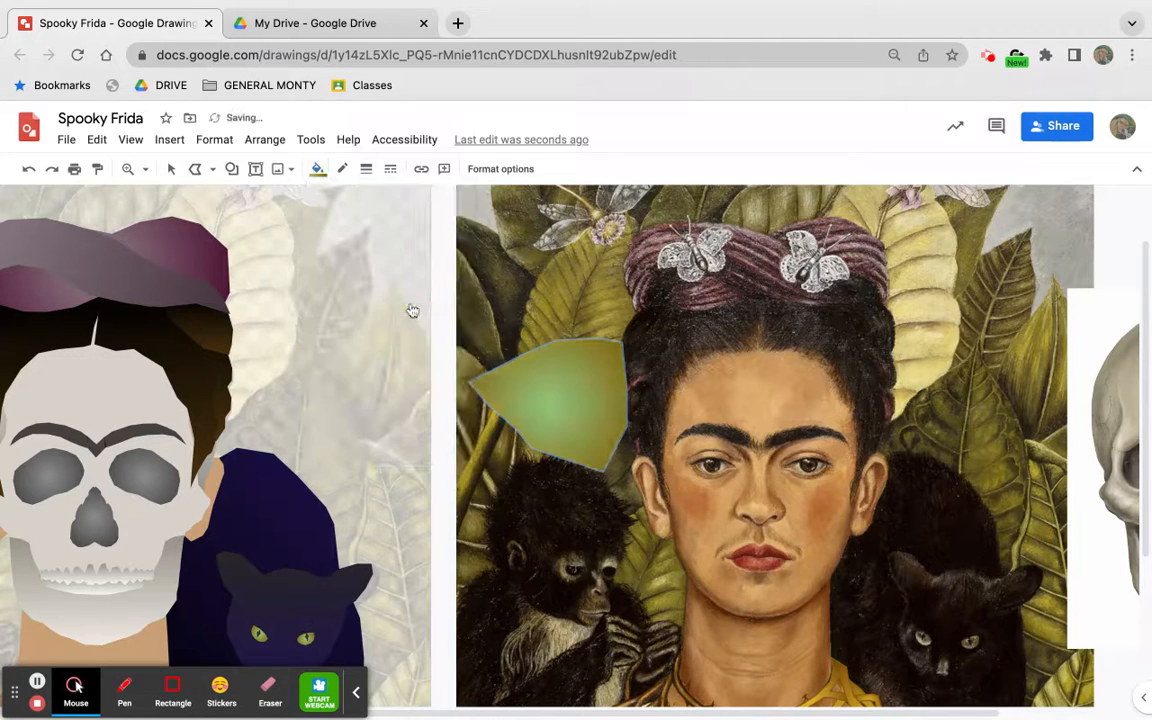
click(318, 170)
click(375, 390)
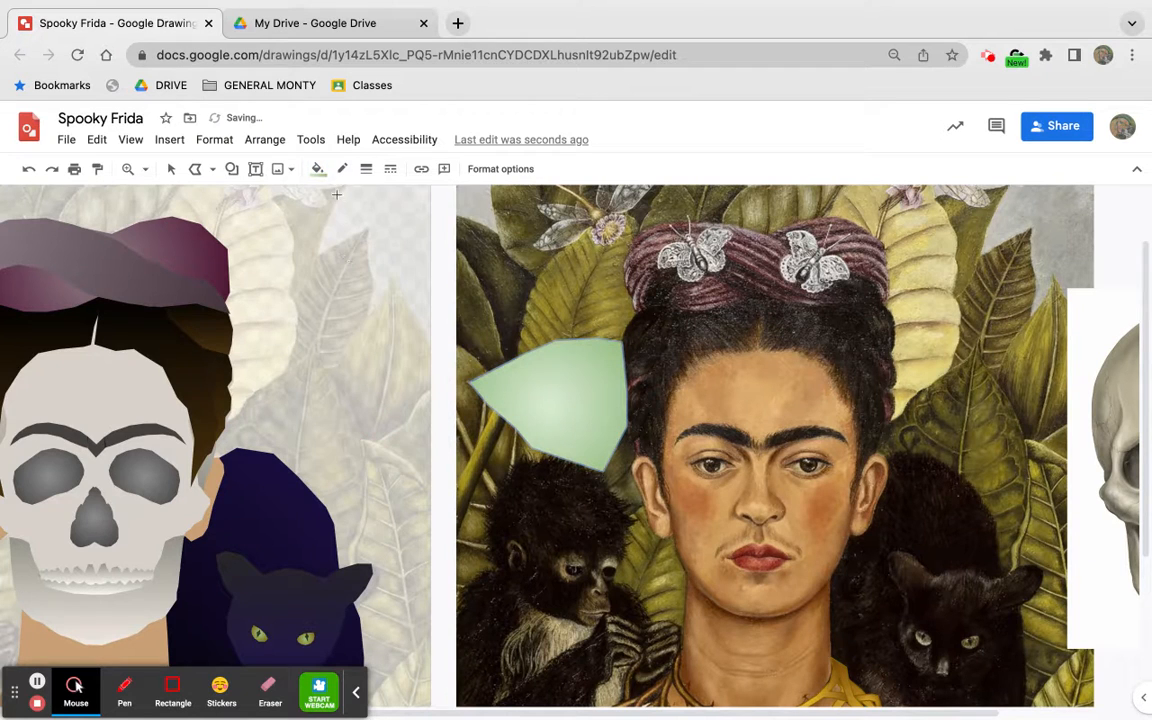
click(318, 170)
click(336, 412)
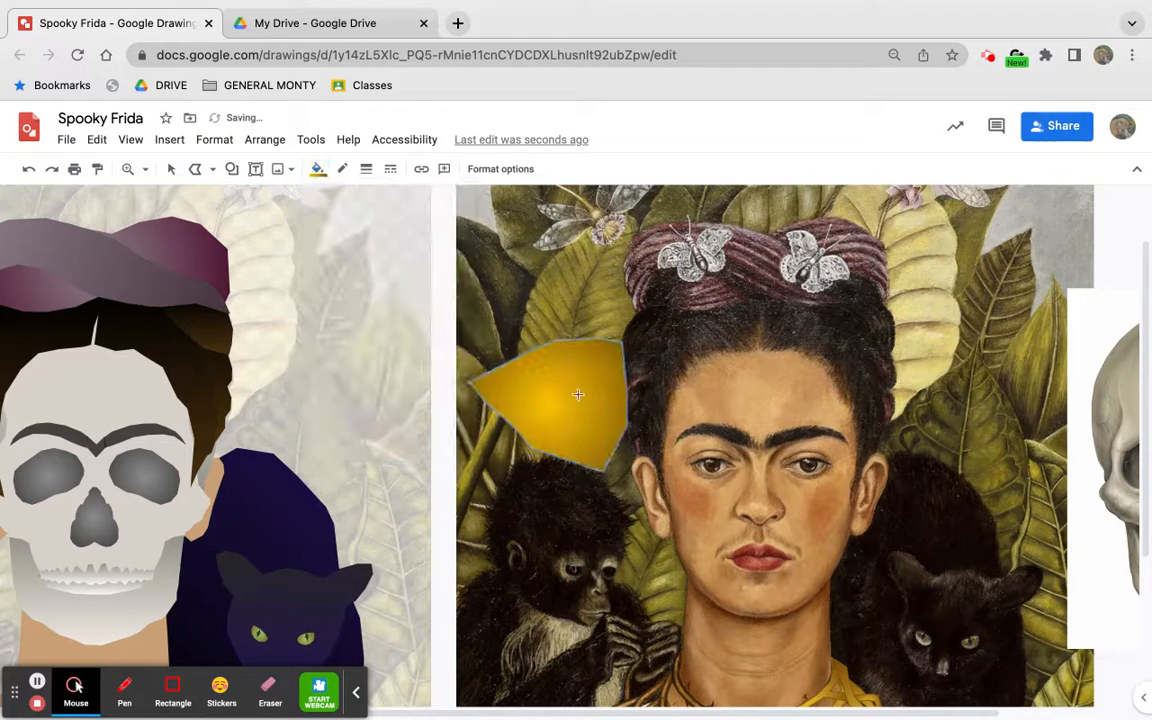
Apply the dark green linear gradient to the leaf shape and customise its stops to run from yellow to purple at 90°
click(318, 170)
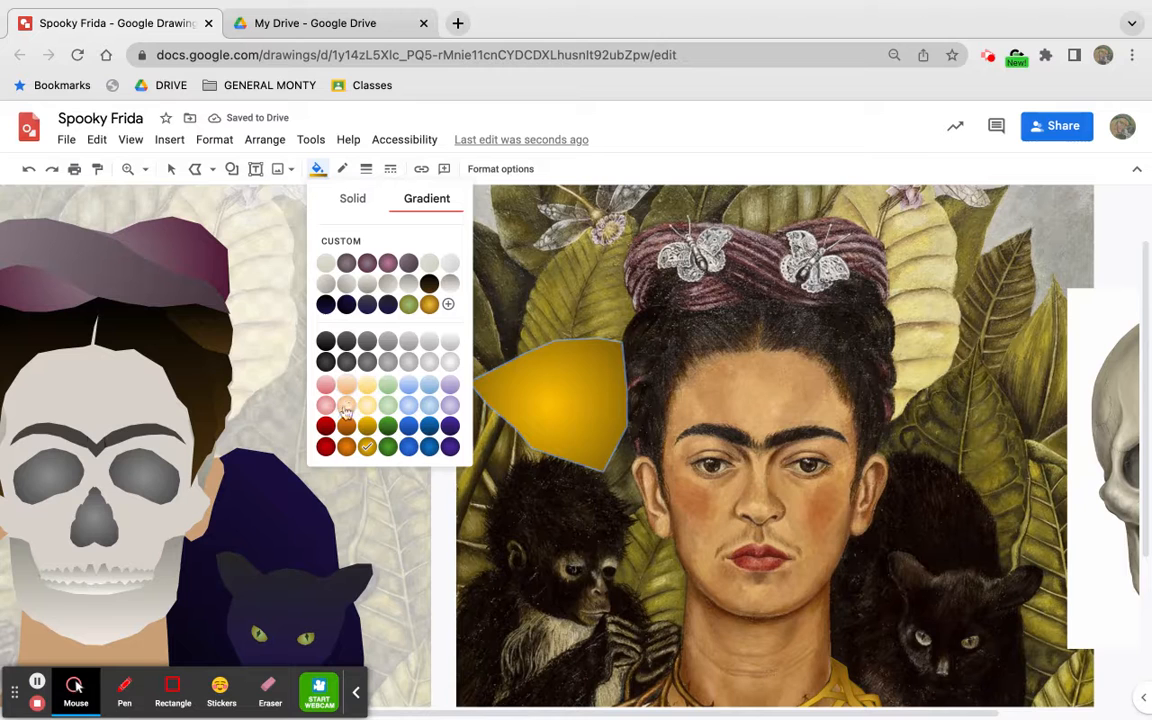
click(388, 426)
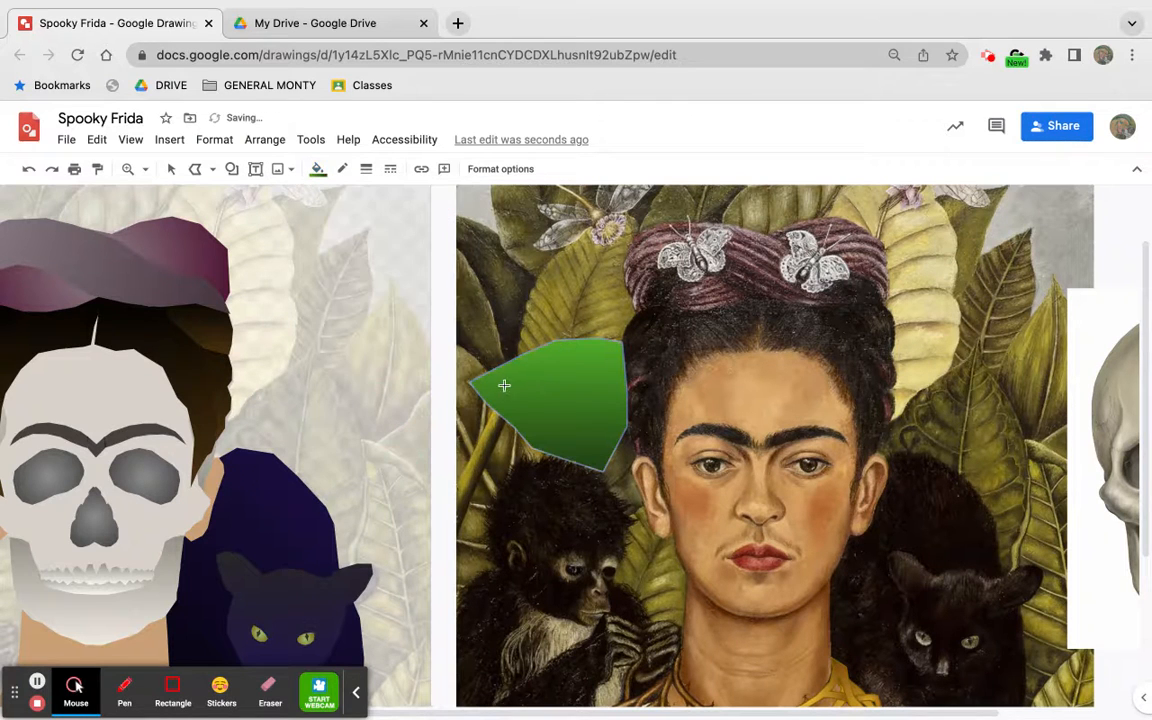
click(318, 170)
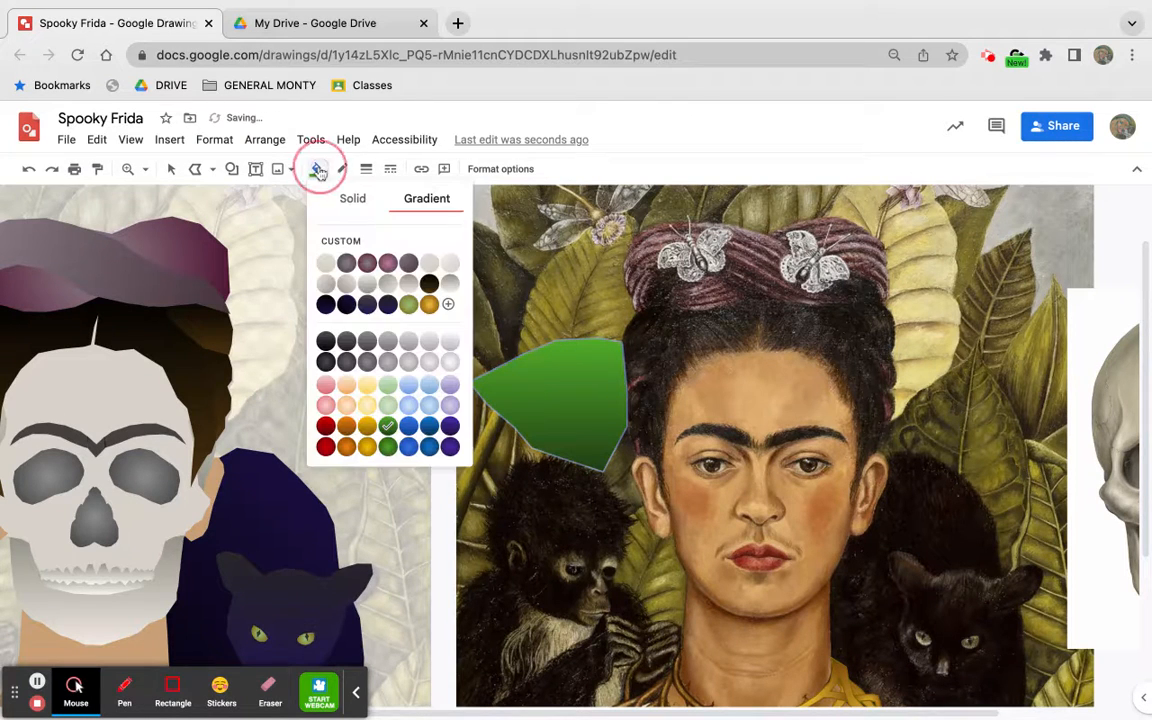
click(447, 307)
click(394, 480)
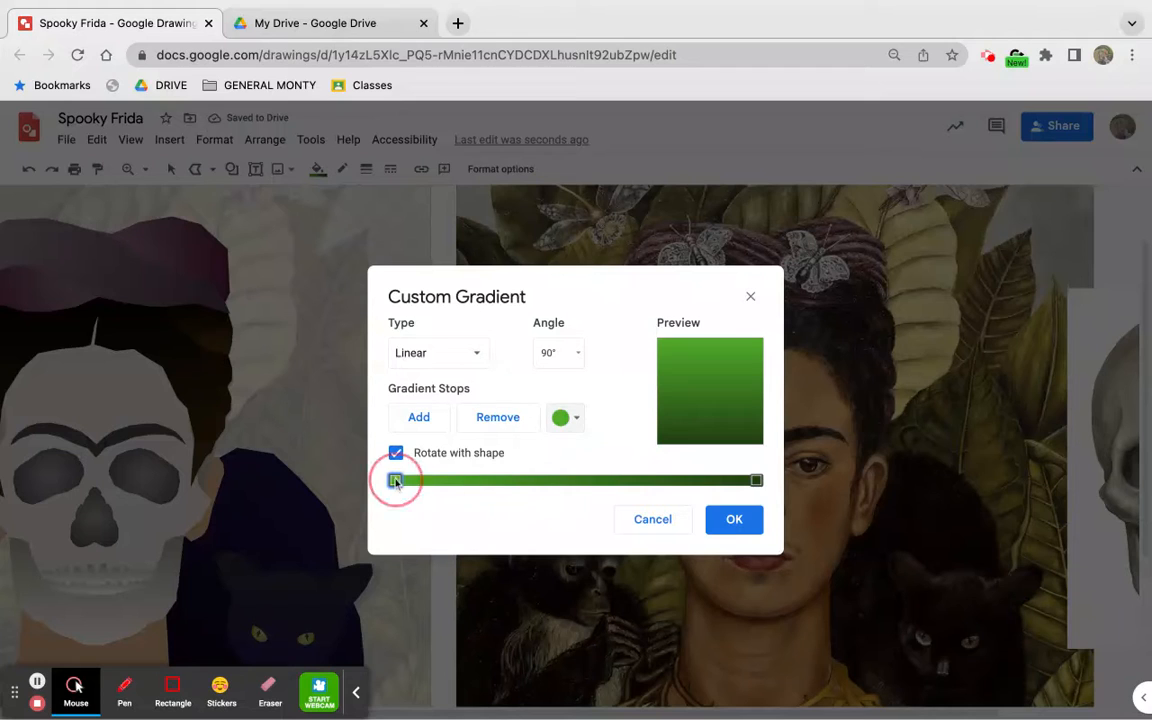
click(575, 419)
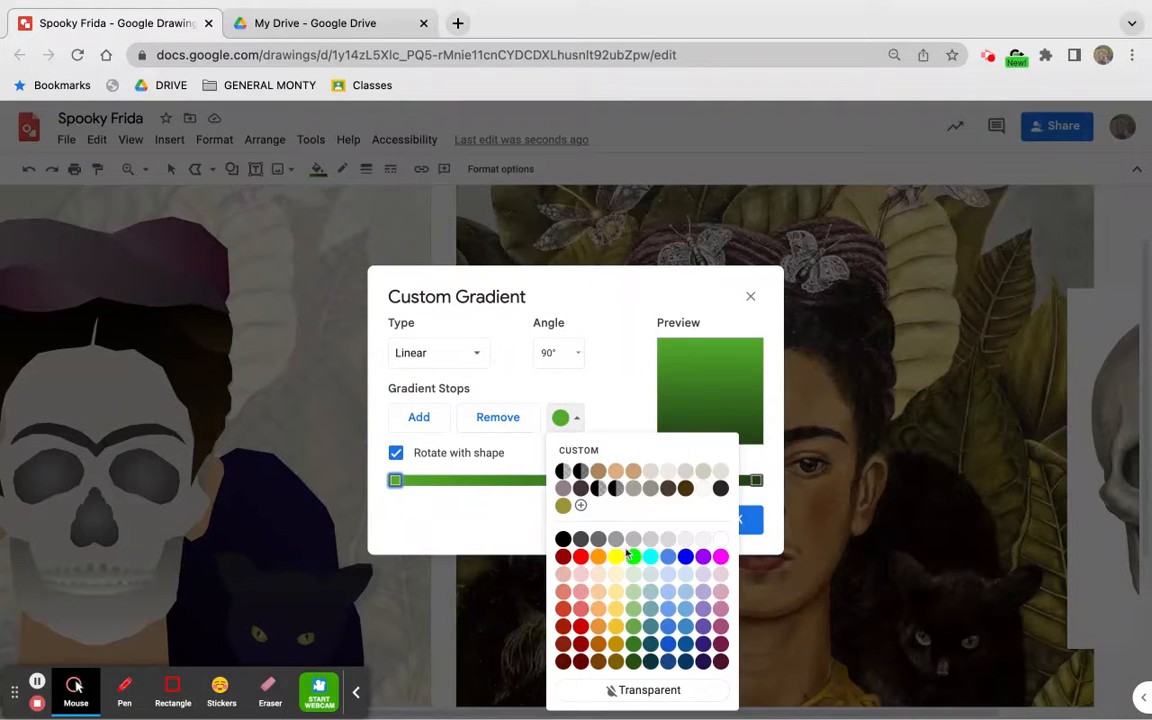
click(616, 557)
click(756, 480)
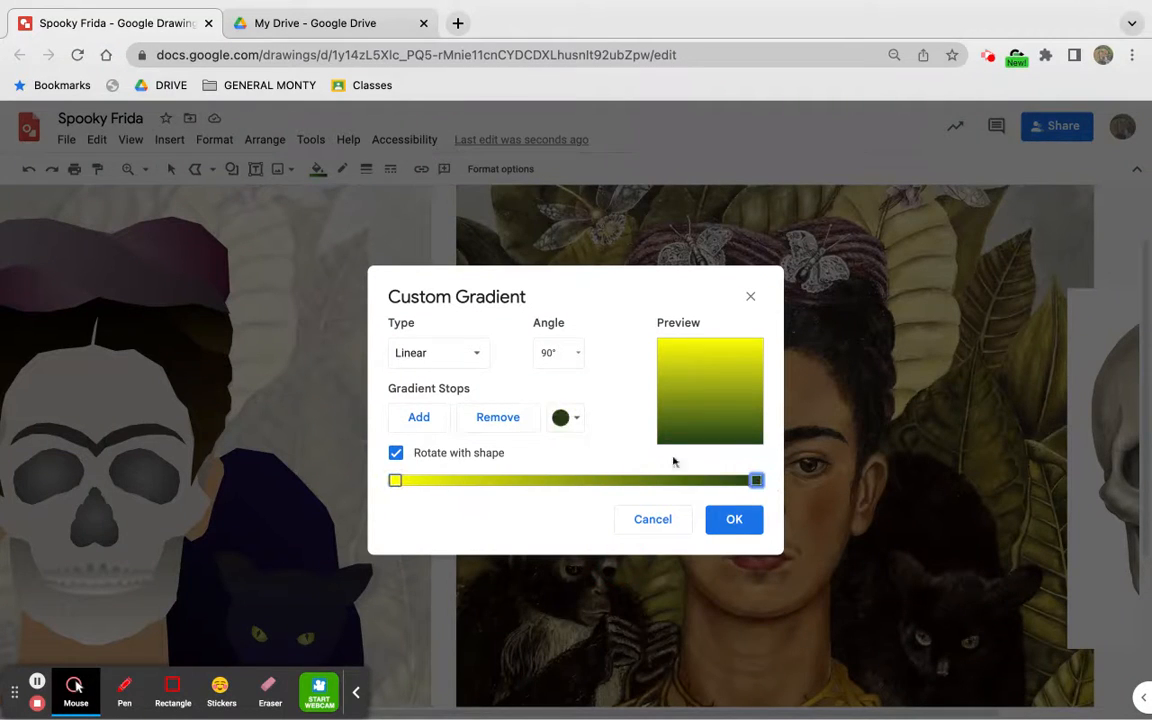
click(575, 419)
click(707, 556)
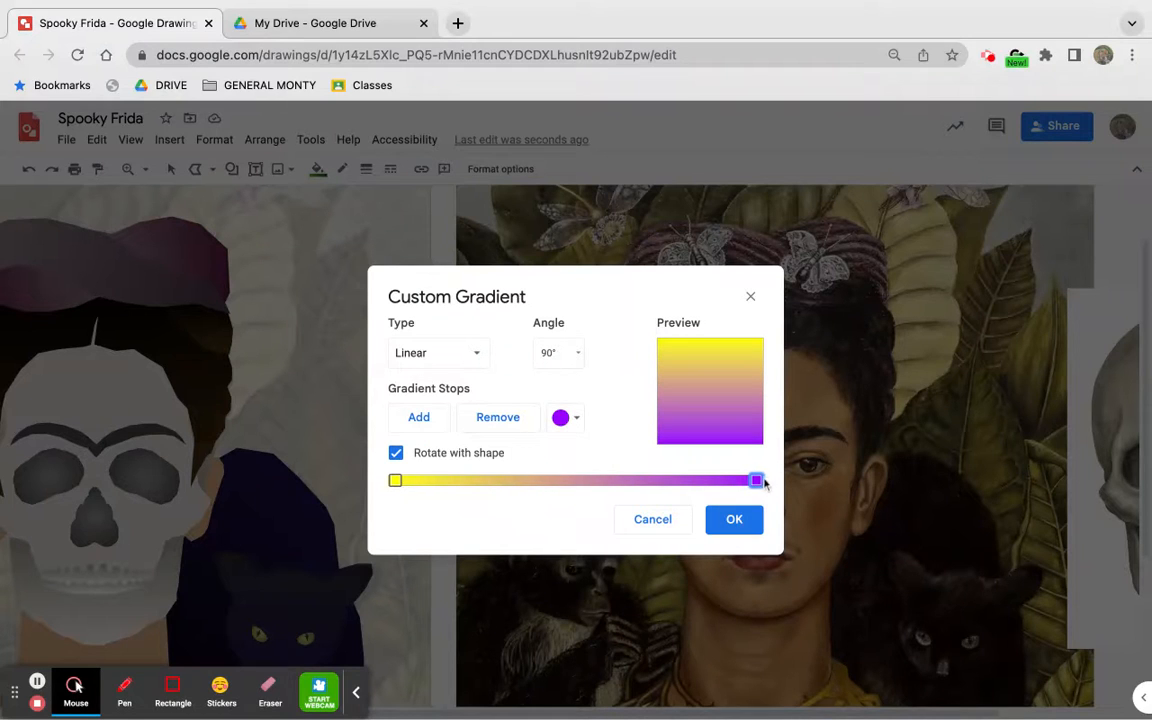
click(395, 480)
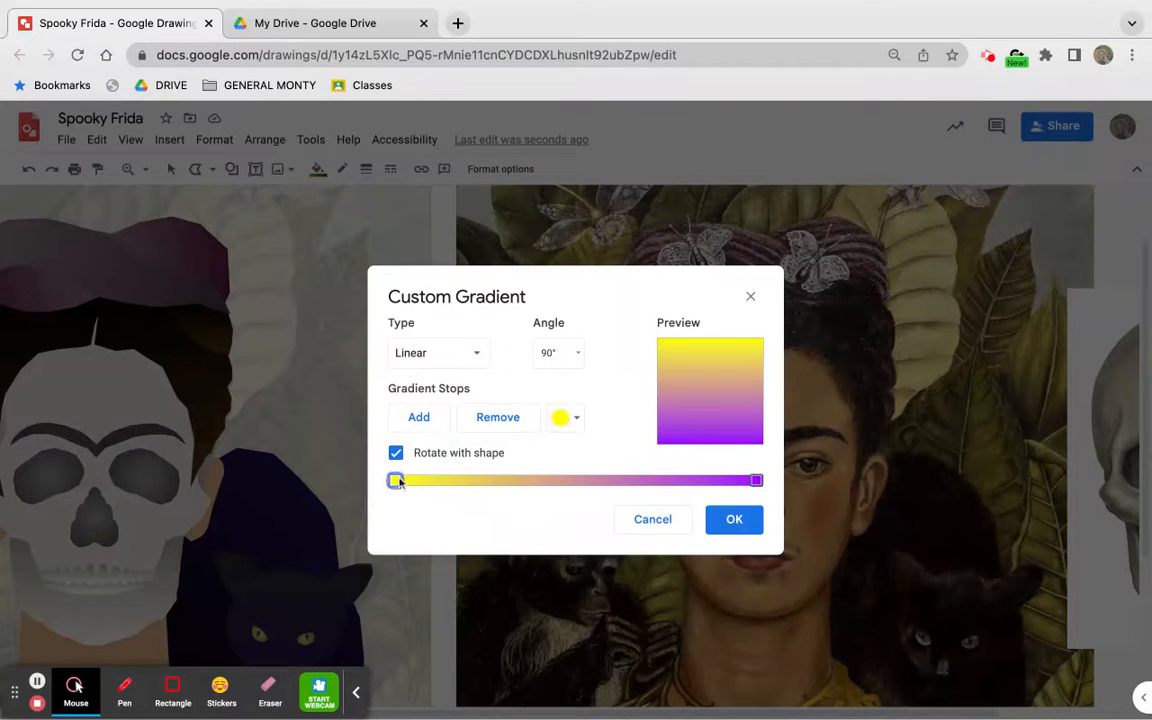
click(730, 520)
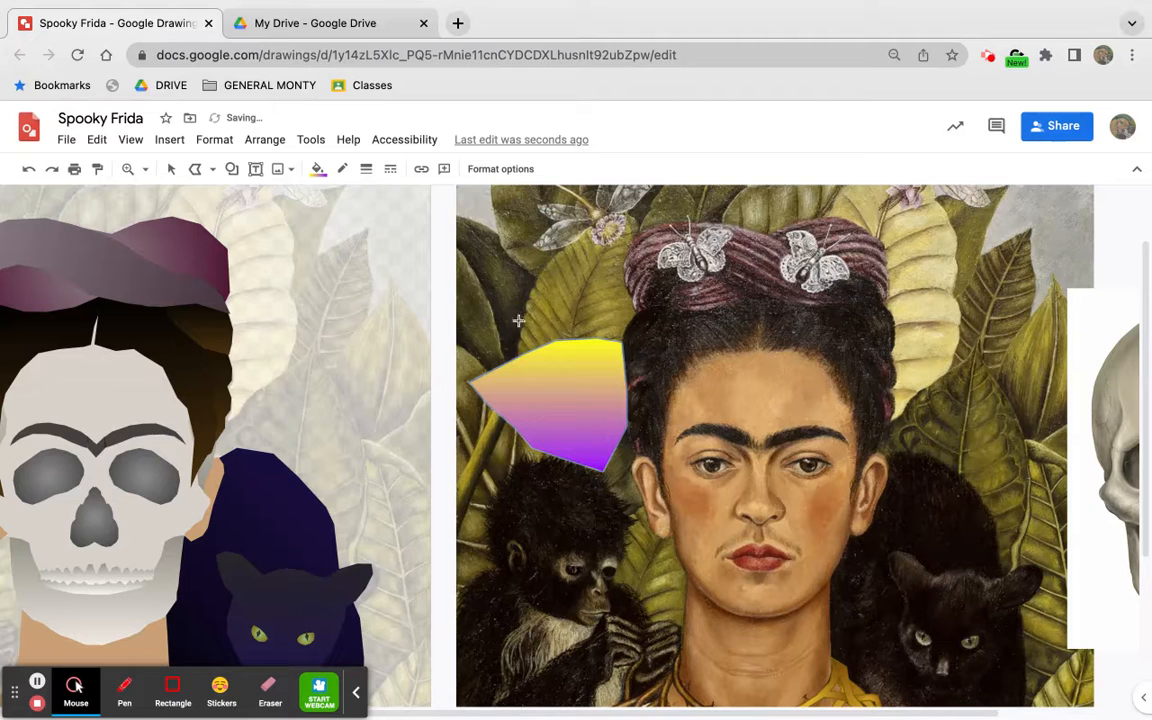
Edit the gradient leaf shape's points and nudge the point at its lower-left bend slightly right
click(171, 169)
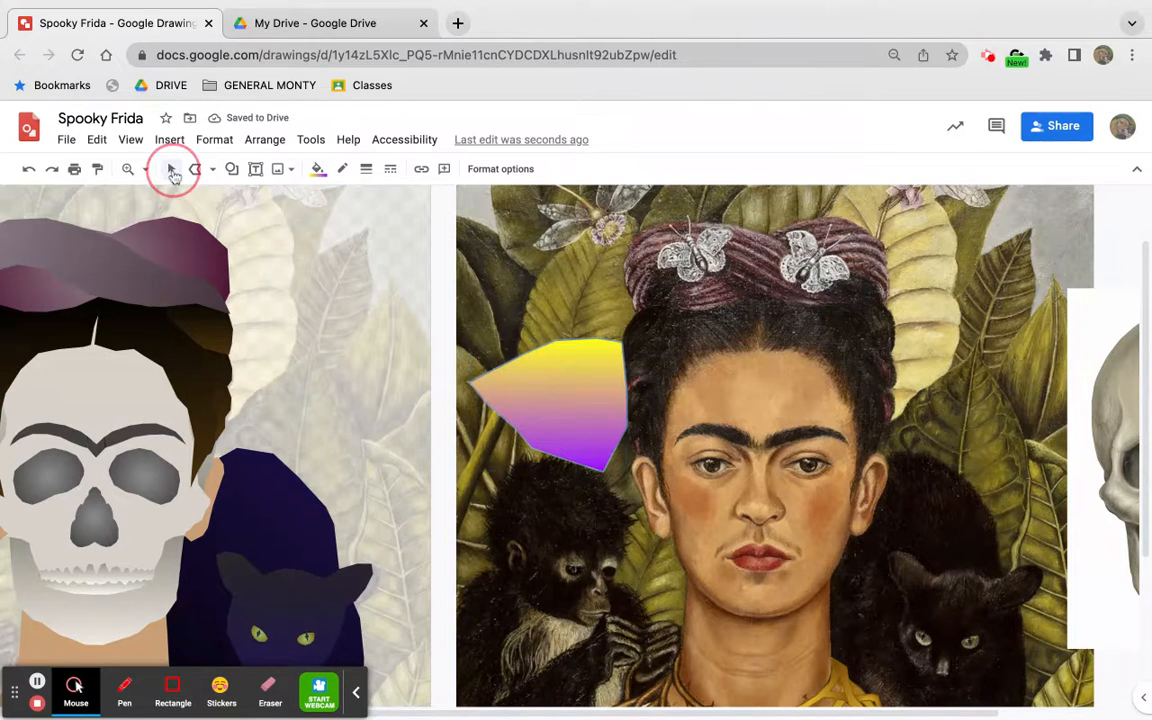
scroll(538, 384, right, 2)
double_click(537, 381)
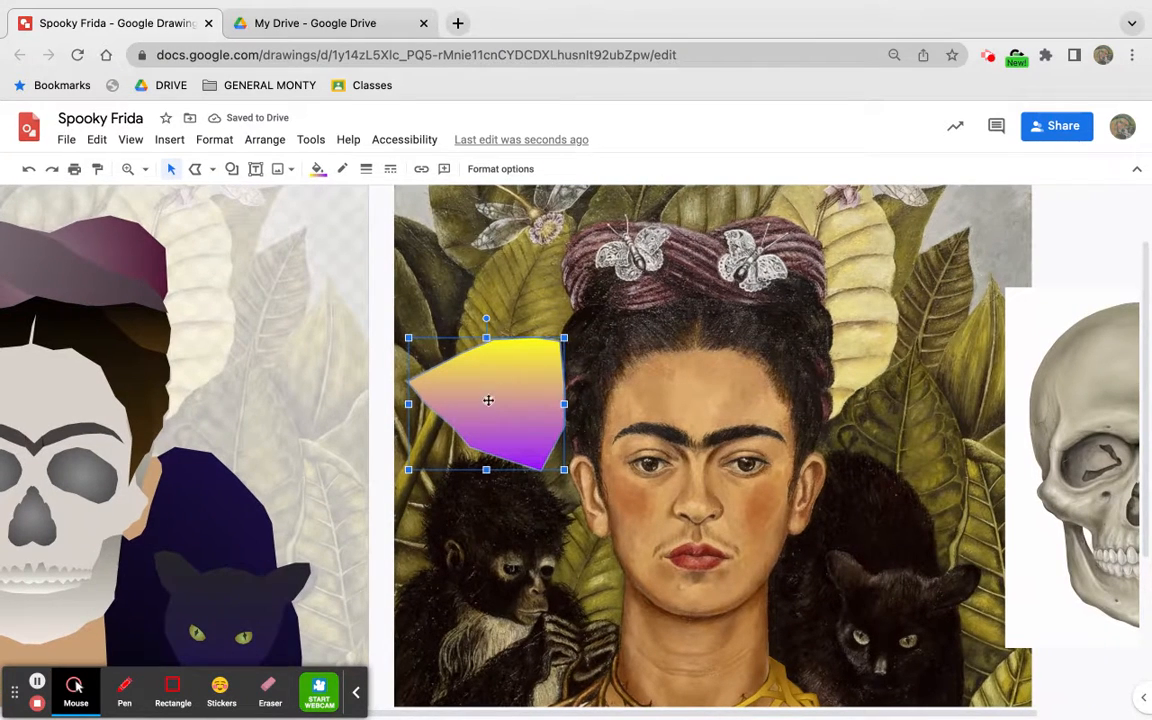
drag(471, 447, 472, 448)
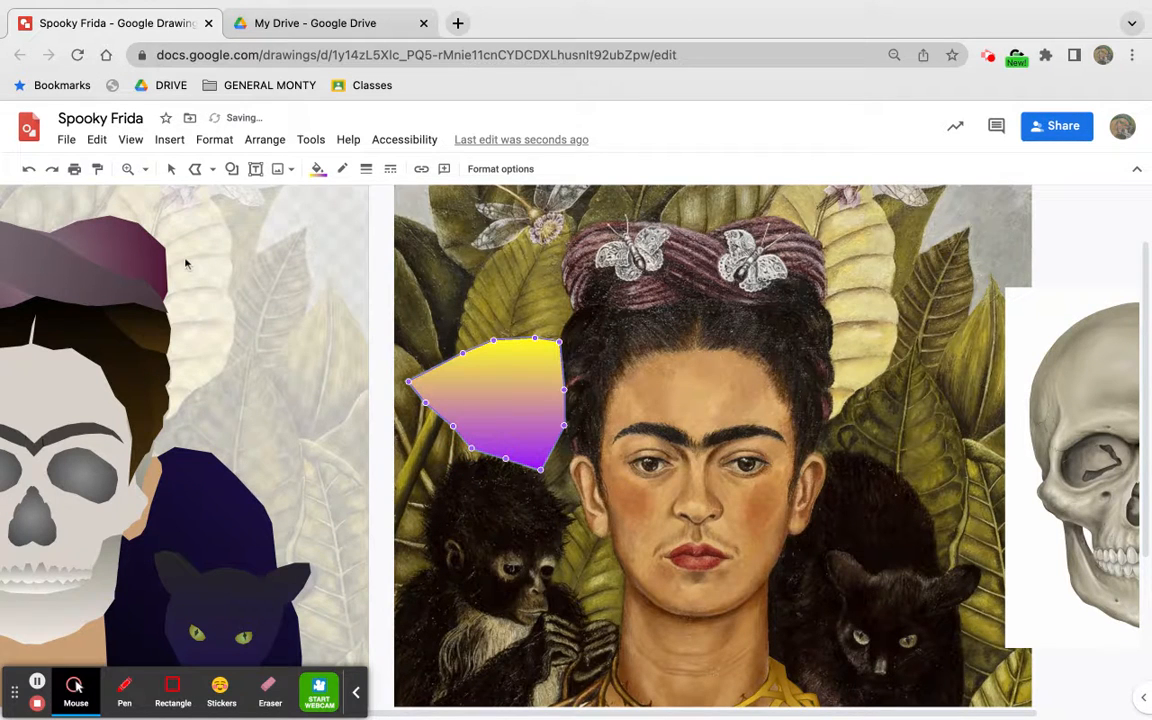
drag(471, 447, 477, 446)
Reopen the leaf shape's points and pull its bottom corner point out to the edge of Frida's ear
click(545, 479)
double_click(538, 442)
click(545, 478)
double_click(528, 460)
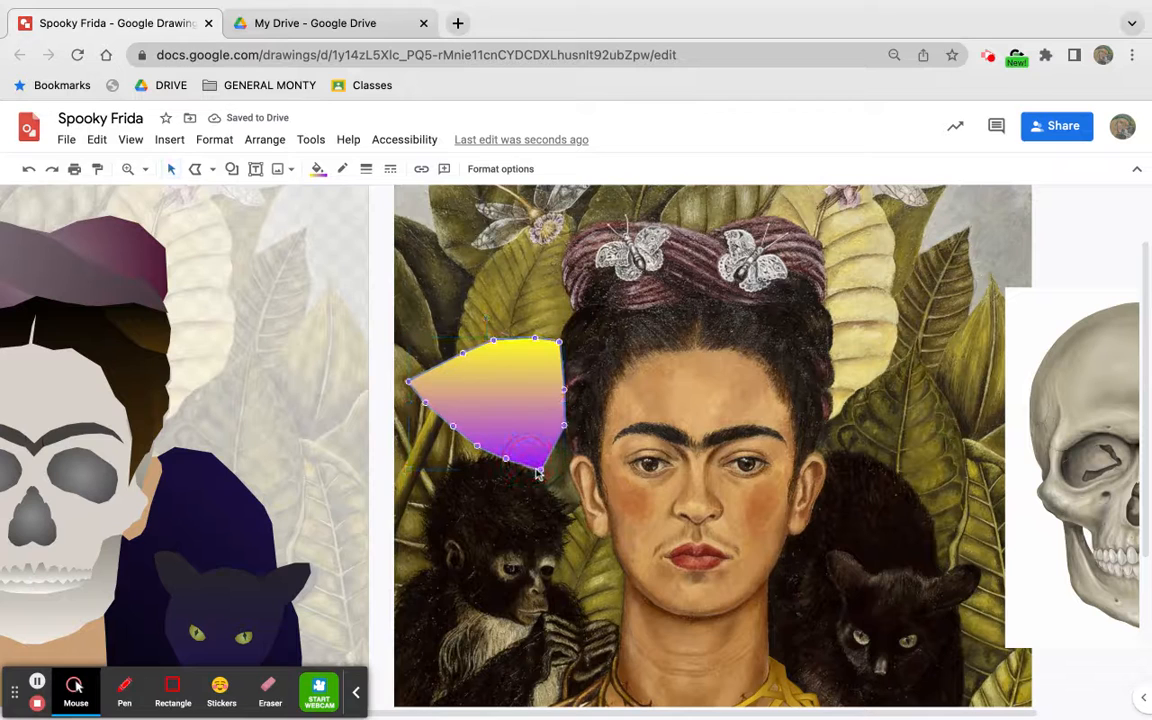
drag(542, 470, 575, 476)
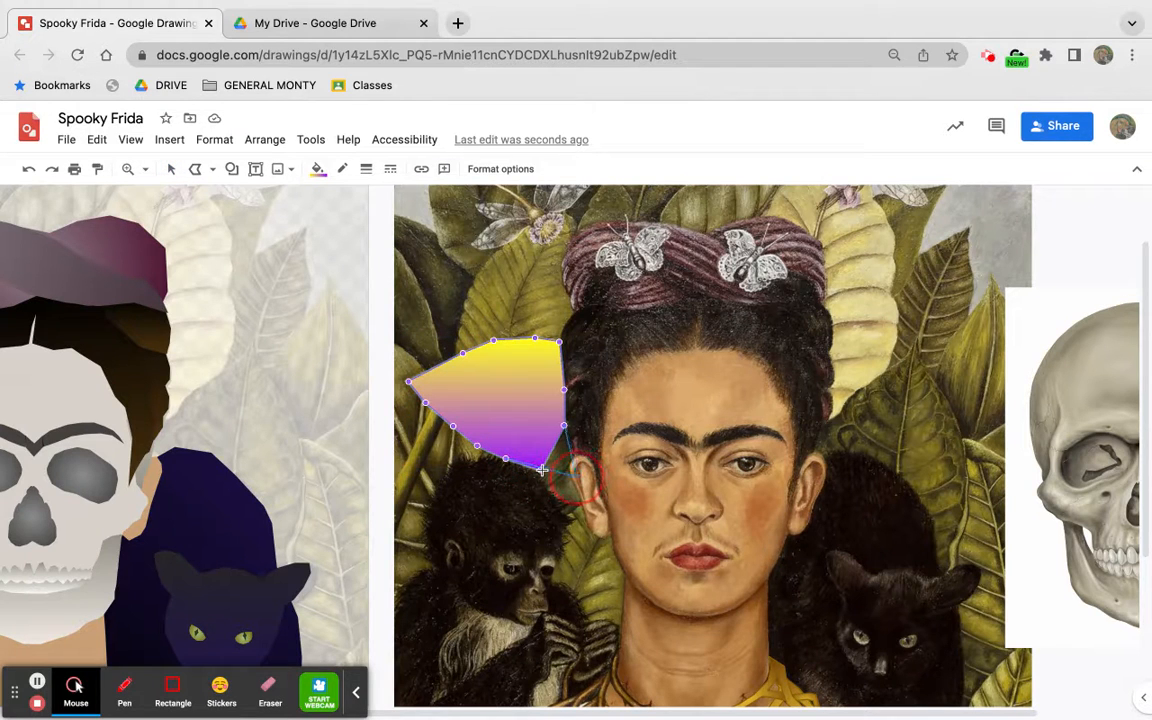
Edit the leaf shape's points again and nudge a point on its upper edge slightly right
click(562, 389)
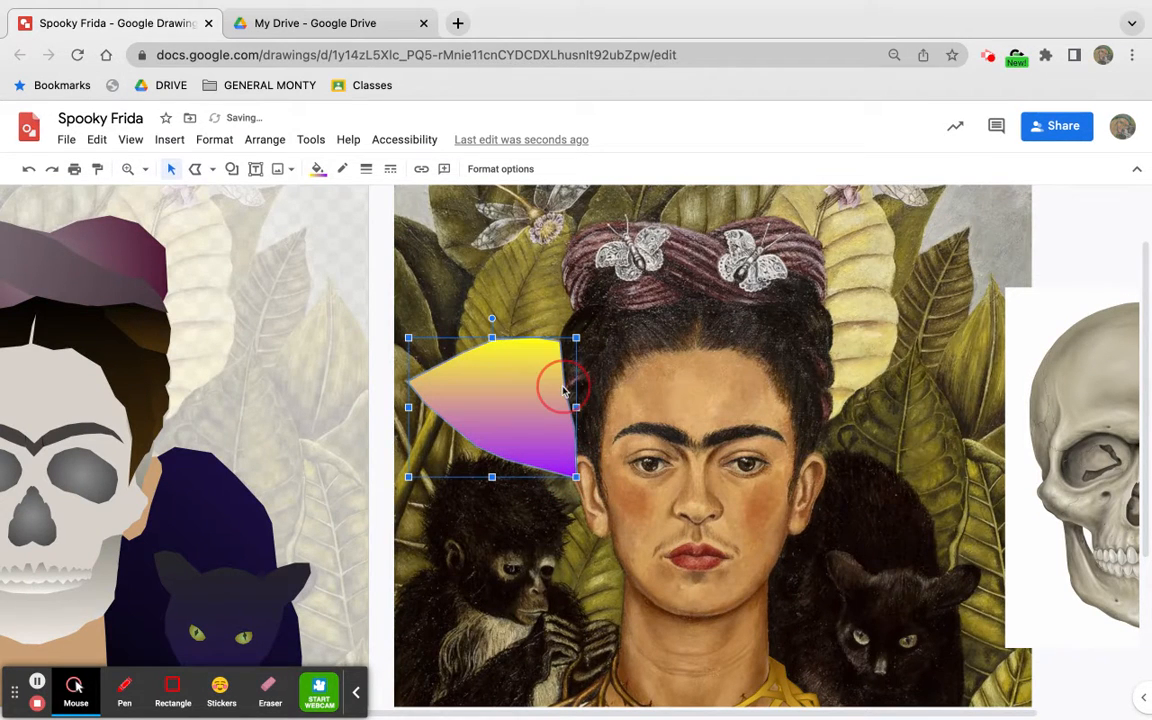
double_click(489, 347)
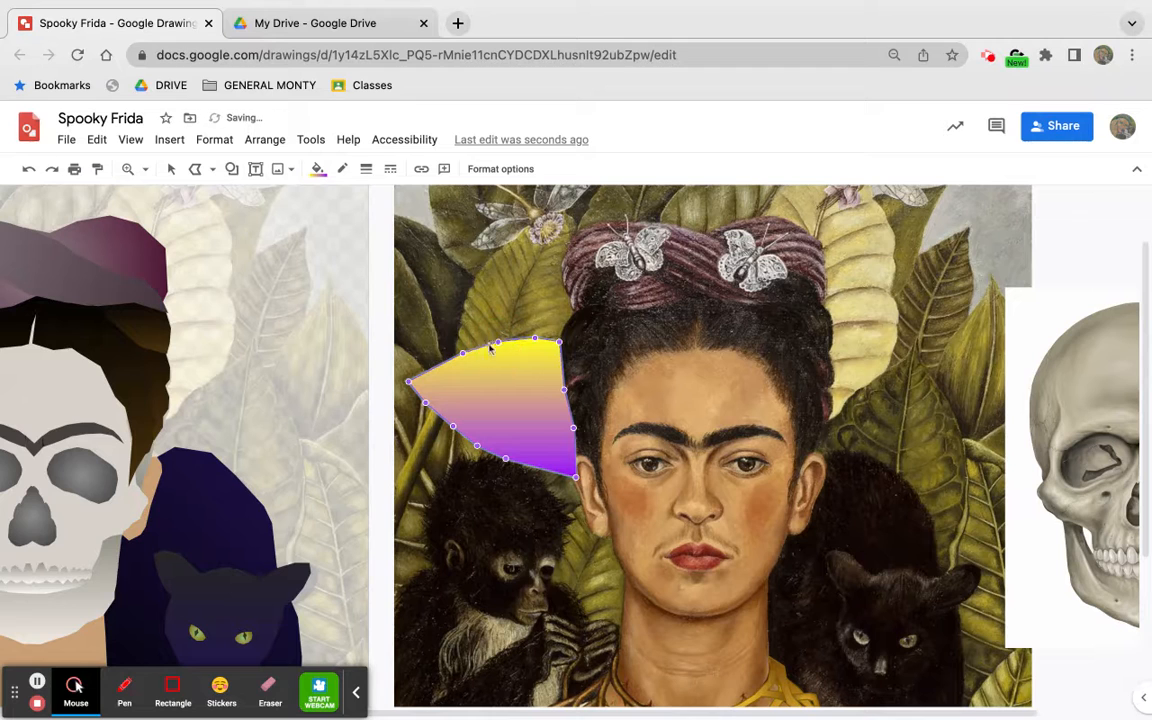
scroll(524, 415, left, 2)
scroll(524, 415, left, 2)
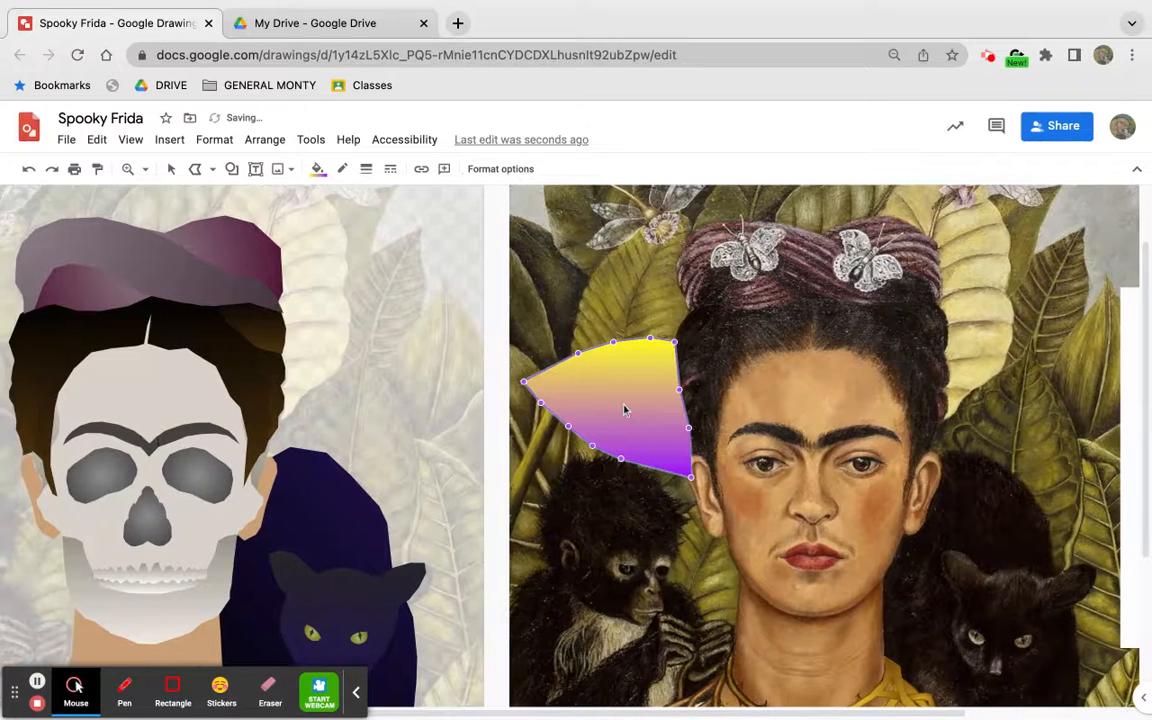
Move the yellow-to-purple leaf shape onto the skull drawing beside the hair and send it to the back
click(649, 398)
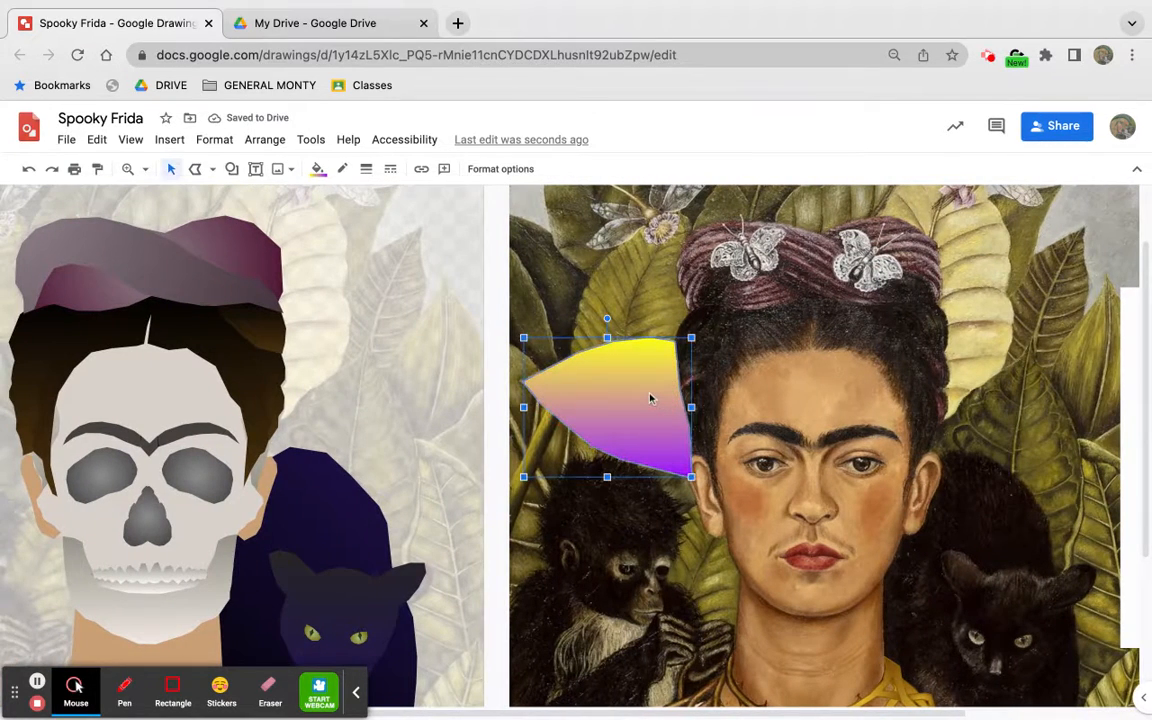
scroll(497, 380, left, 10)
drag(895, 402, 243, 429)
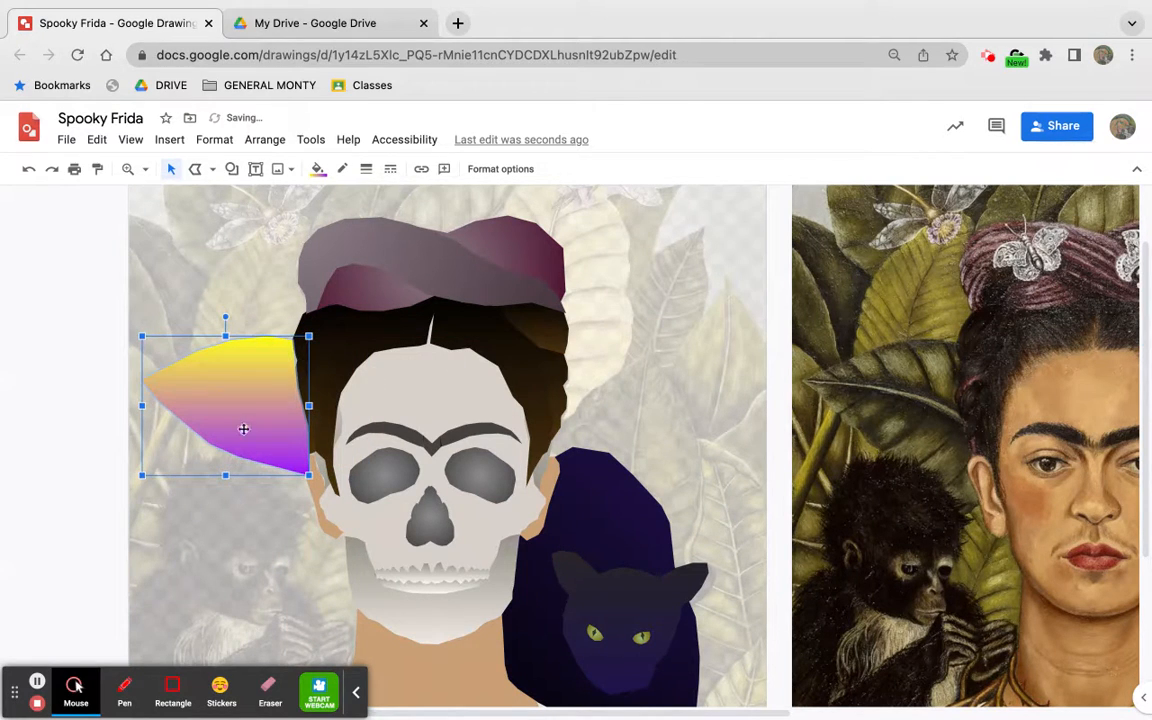
click(267, 146)
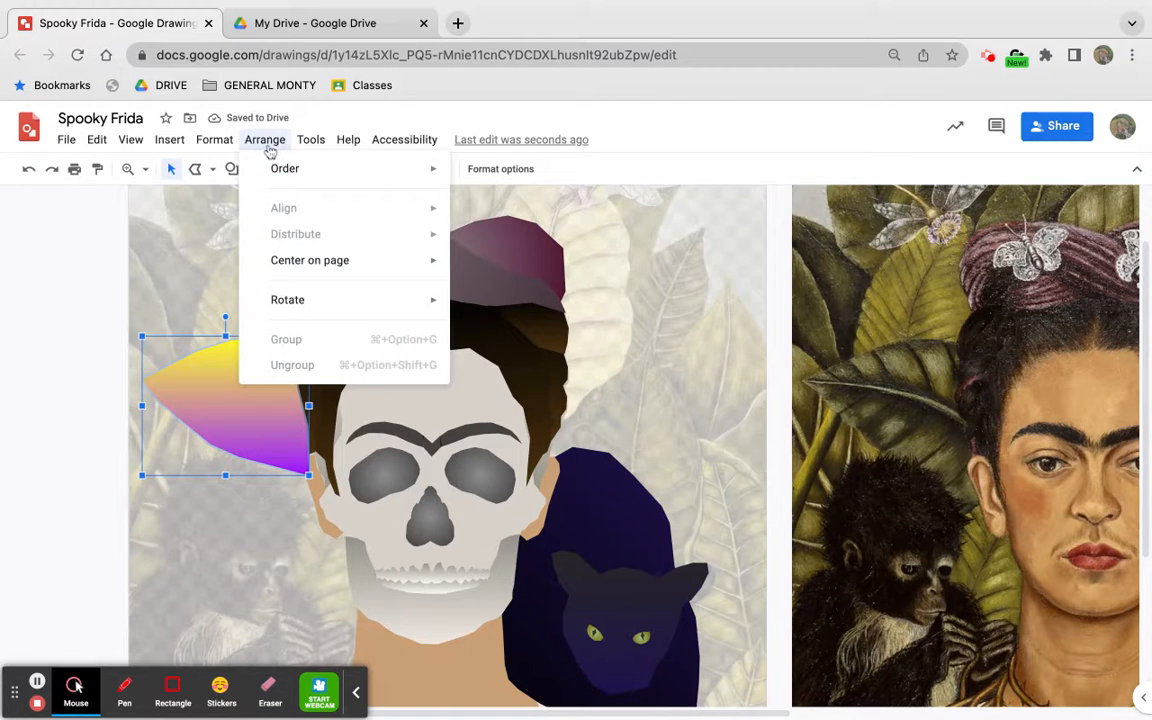
mouse_move(300, 168)
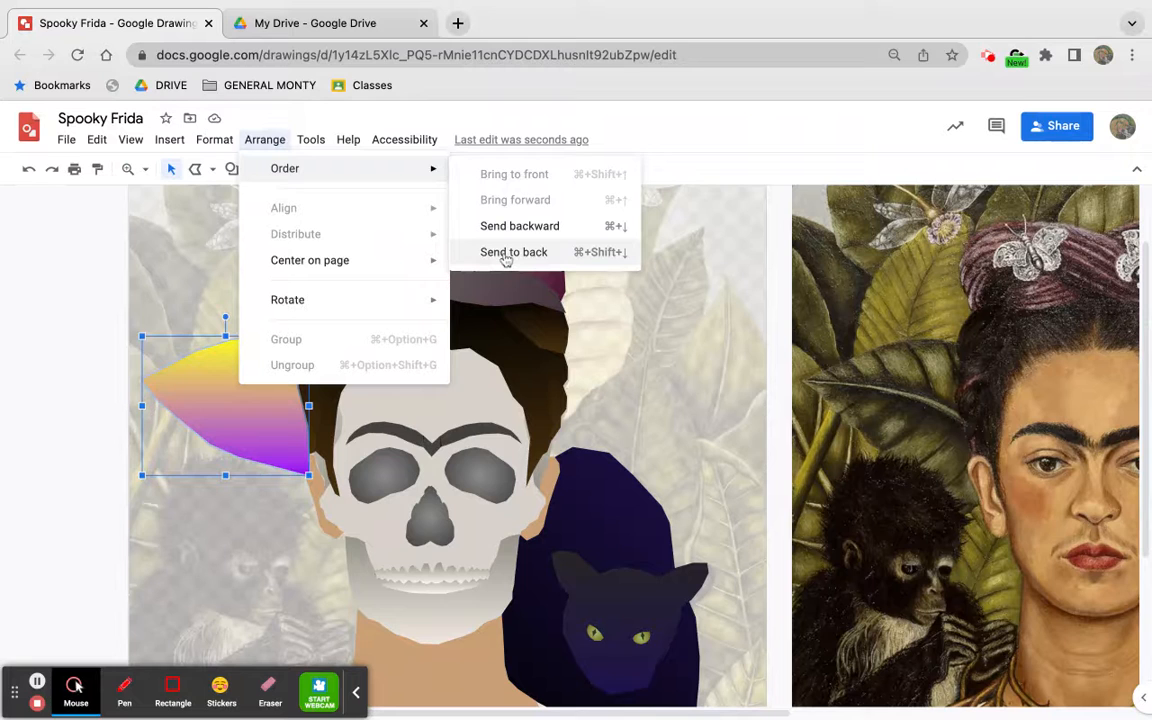
click(507, 253)
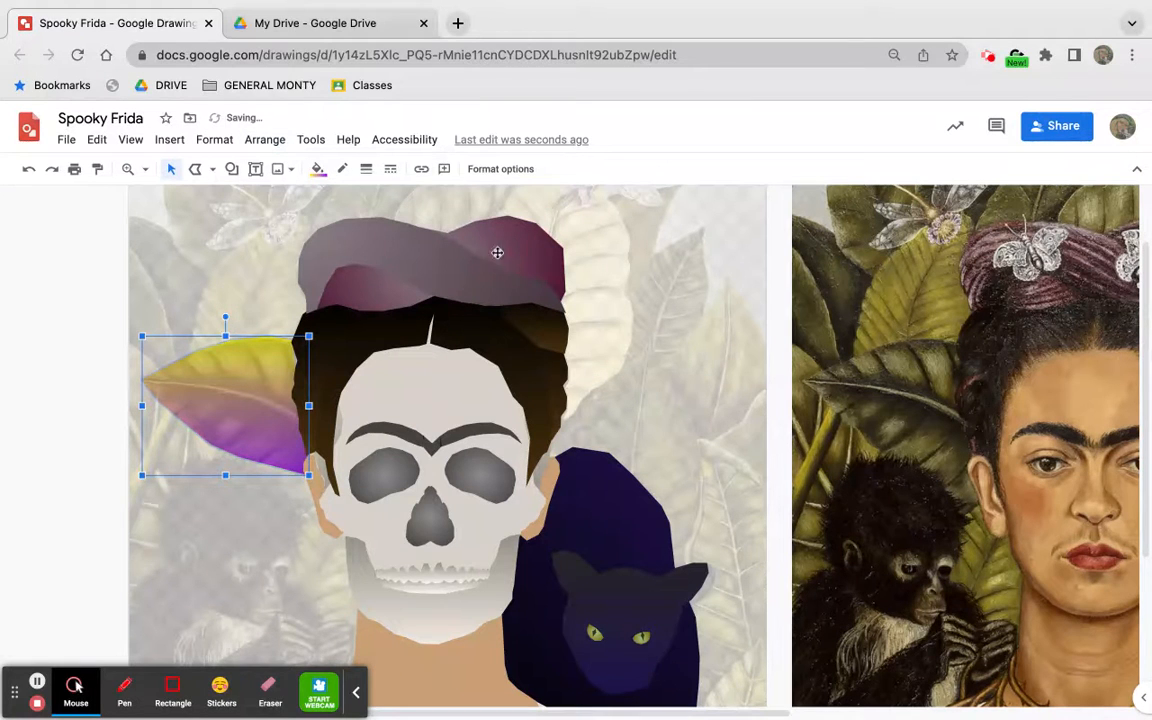
Move the faded background painting aside to the right and select the leaf shape hidden behind it
click(213, 245)
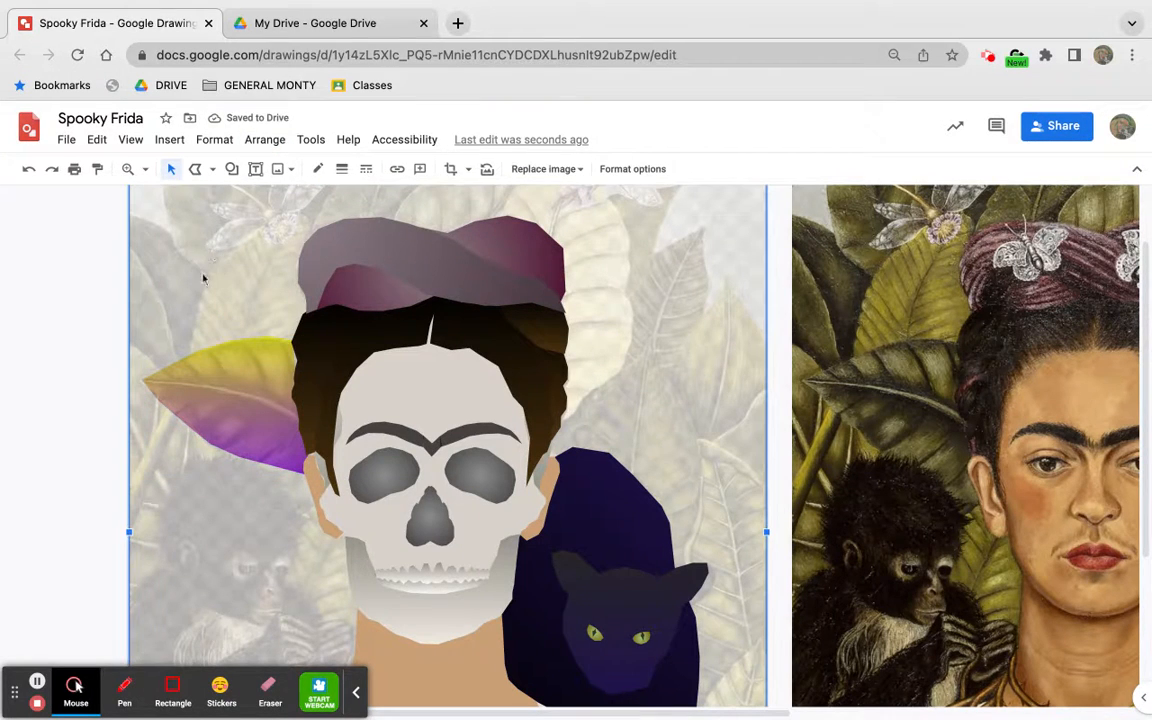
drag(207, 245, 412, 282)
click(215, 395)
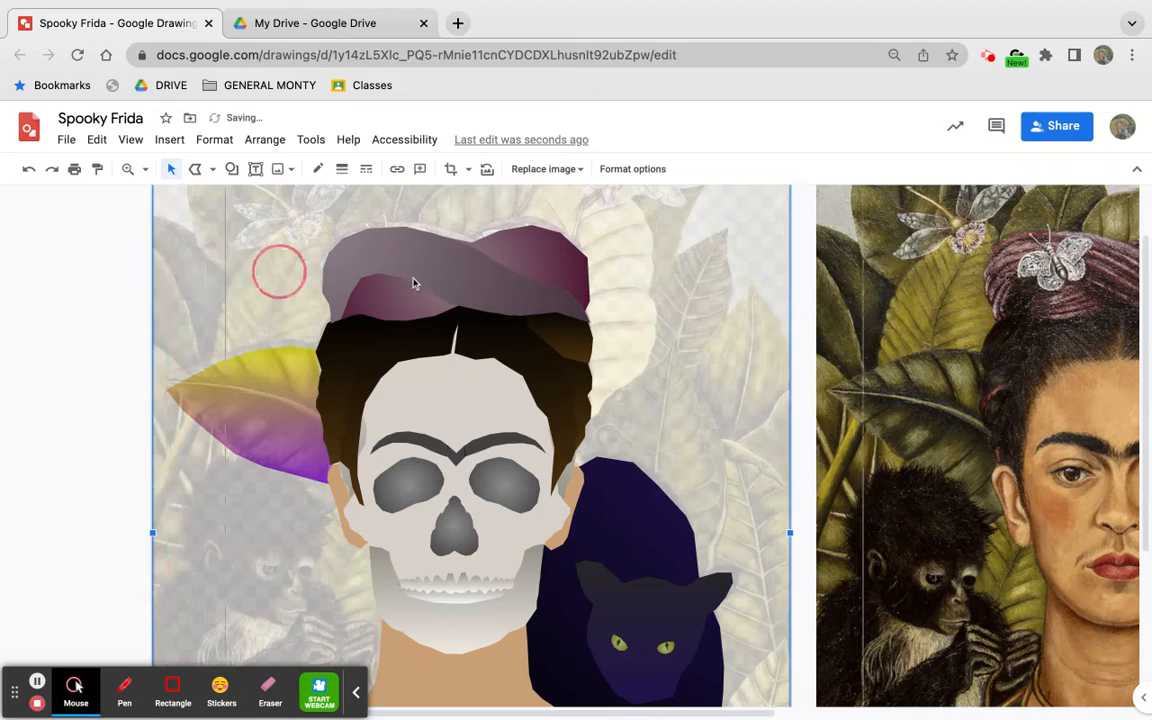
click(240, 402)
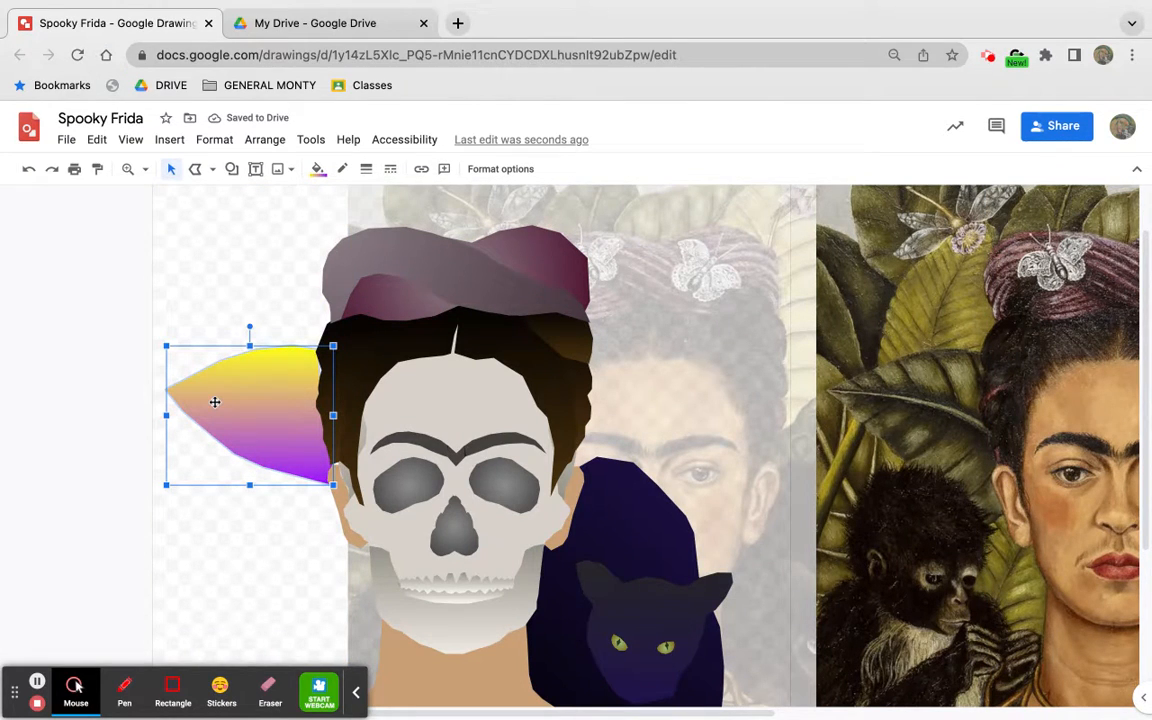
Bring the leaf shape forward one level and realign the faded background painting behind the drawing
drag(704, 329, 540, 327)
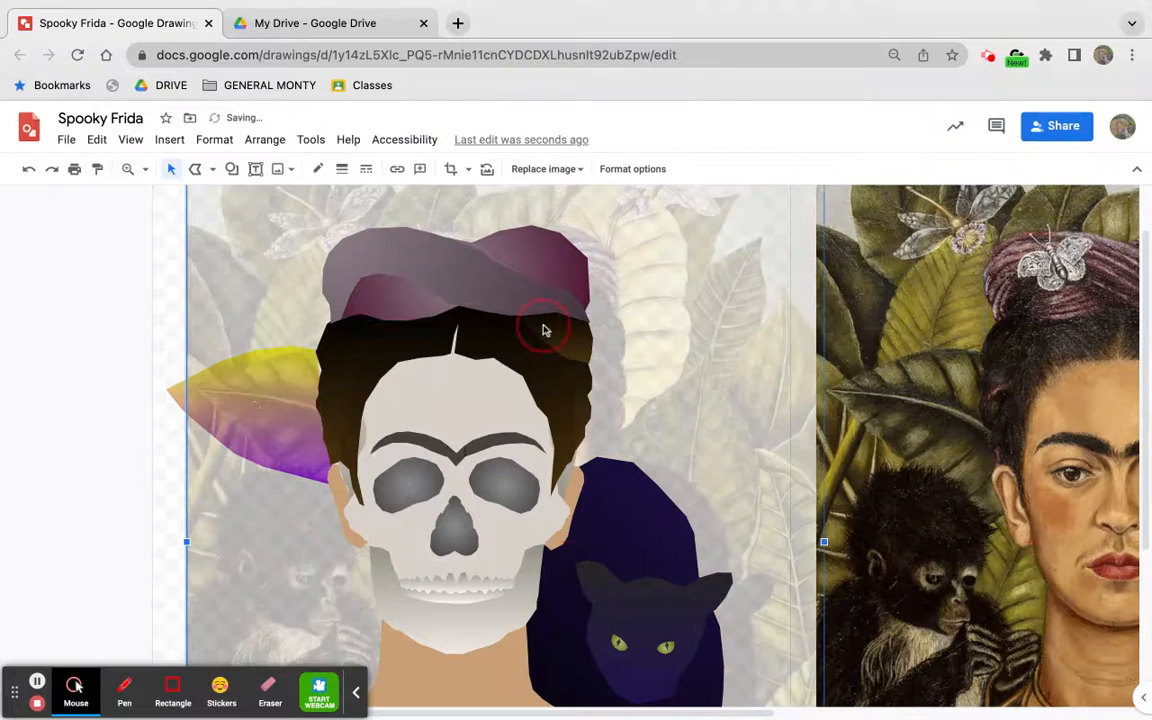
click(177, 395)
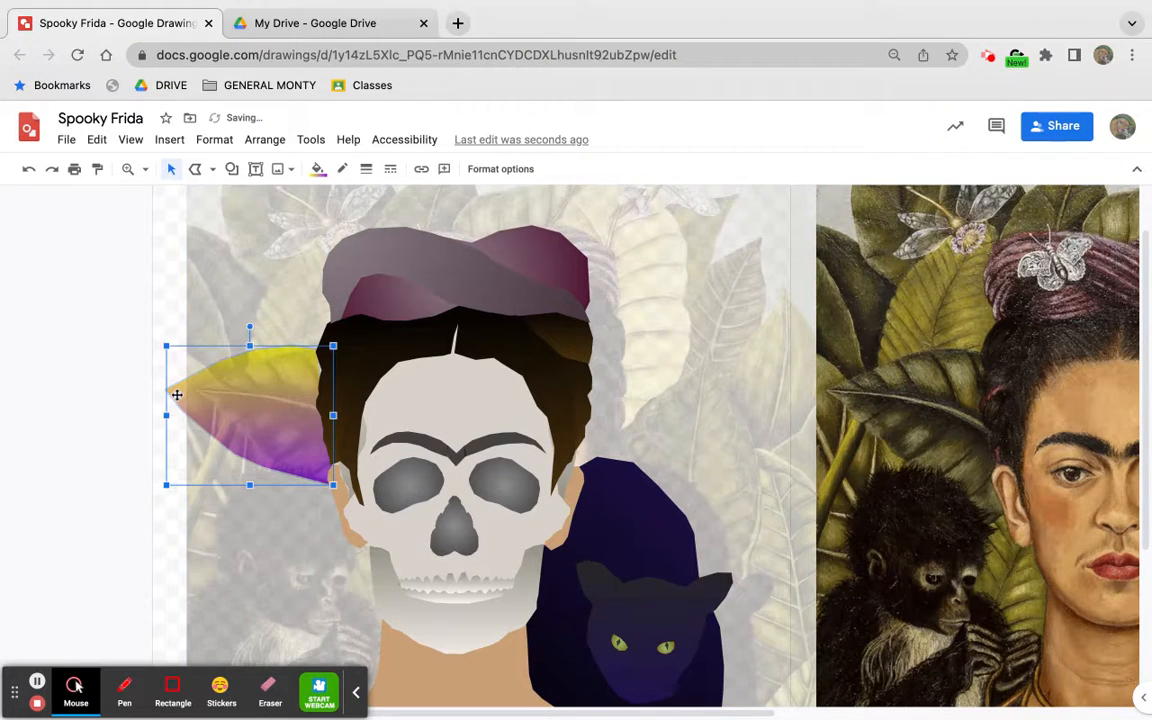
key(super+Up)
drag(211, 310, 173, 311)
click(247, 398)
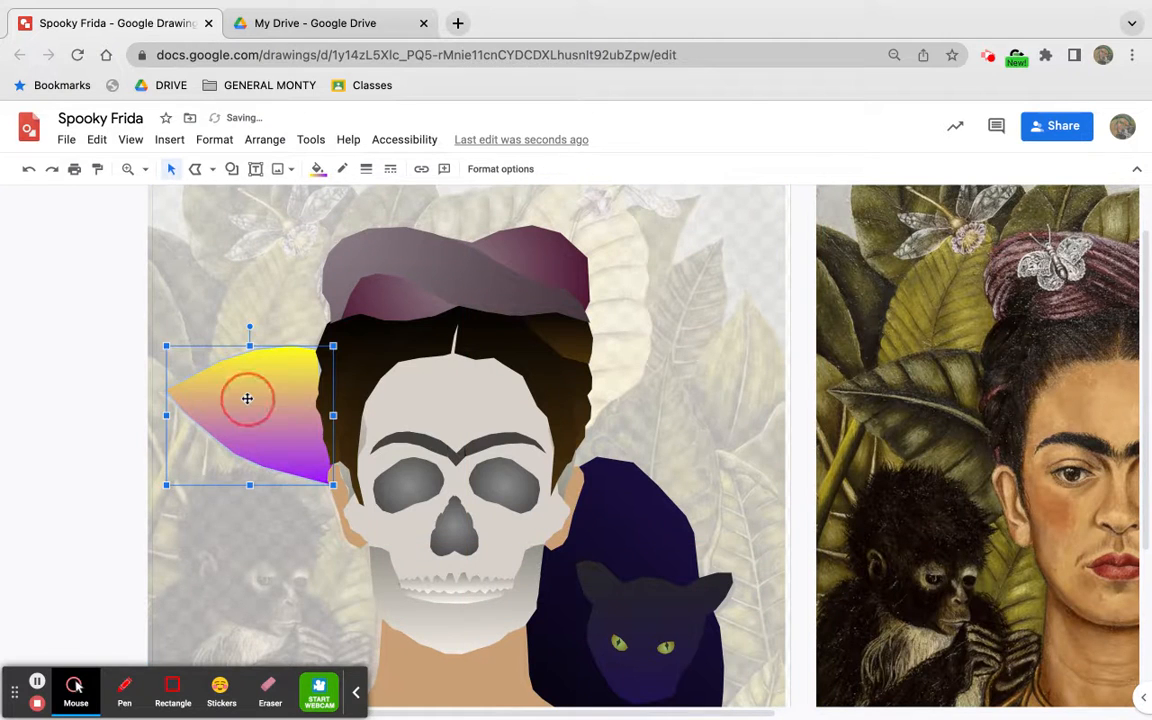
Move the leaf shape across the hair and forehead and bring it to the front
drag(247, 398, 337, 397)
key(super+Up)
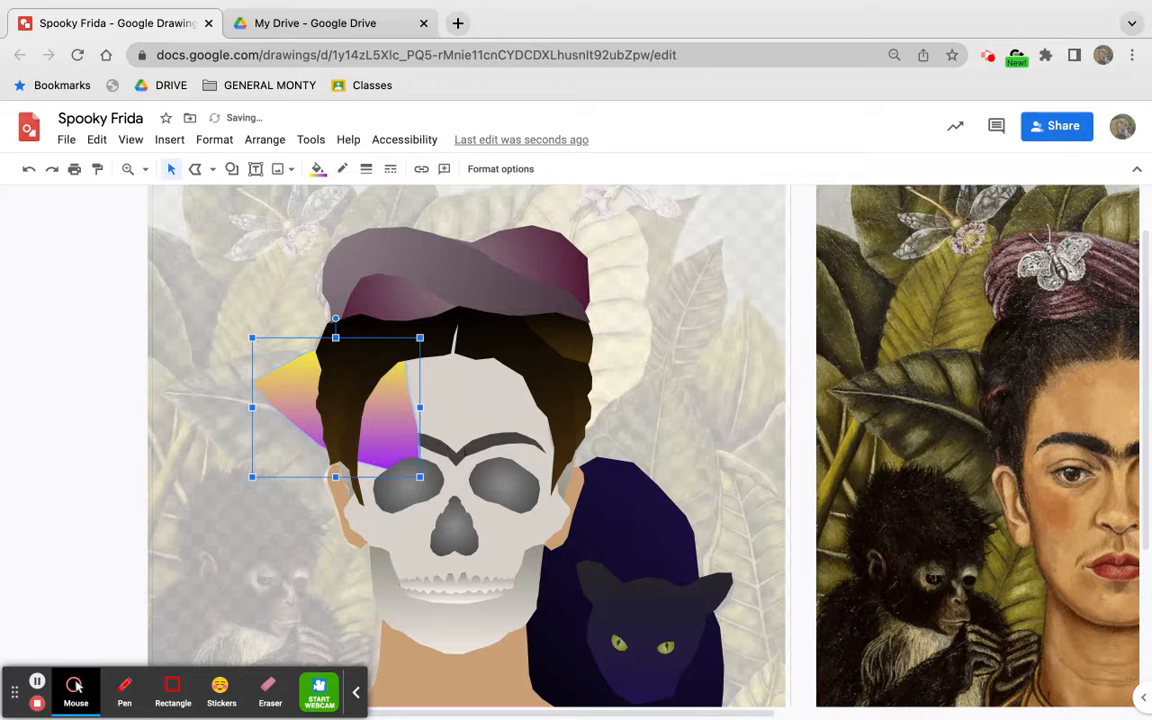
key(super+shift+Up)
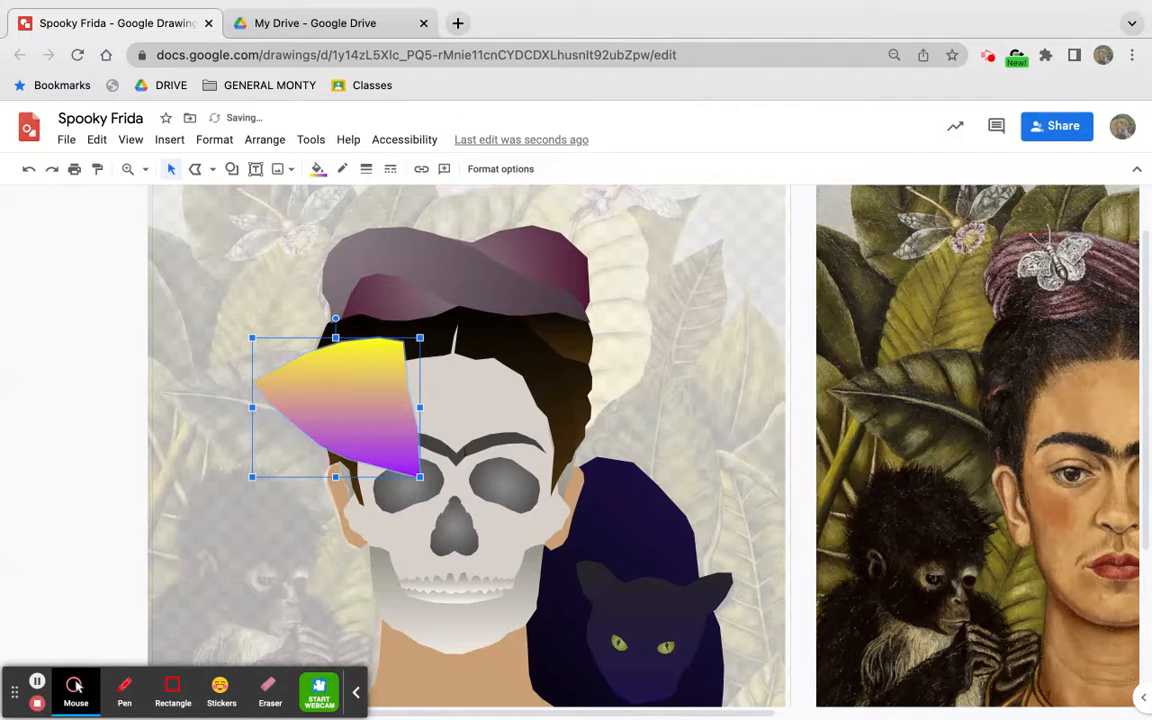
Move the leaf shape down over the skull's face and step it backward and forward through the stacking order
drag(271, 338, 335, 407)
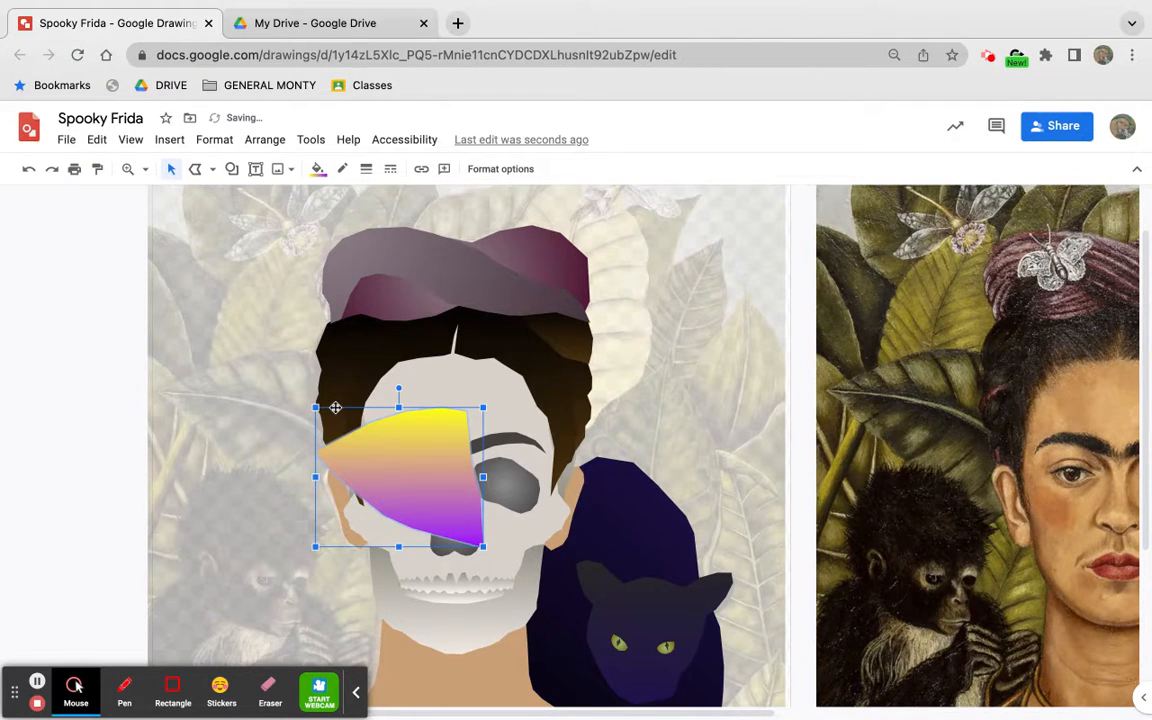
key(super+Down)
key(super+Down)
key(super+Down)
key(super+Down)
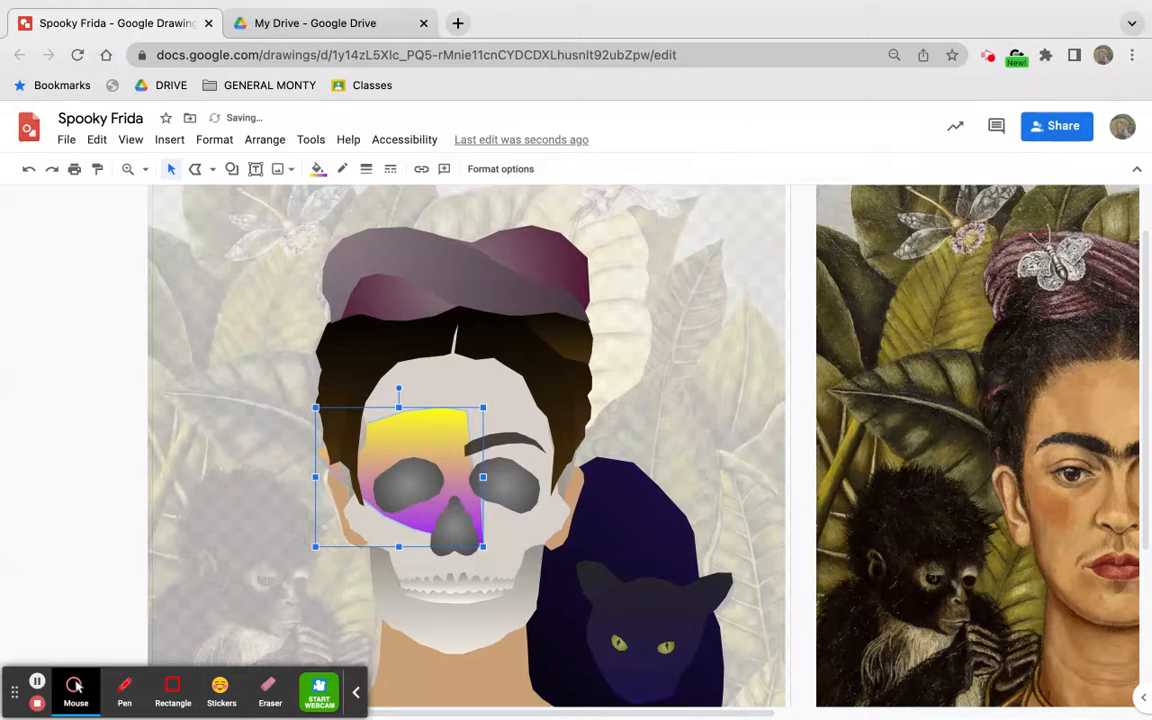
key(super+Down)
key(super+Down)
key(super+Up)
key(super+Up)
key(super+Up)
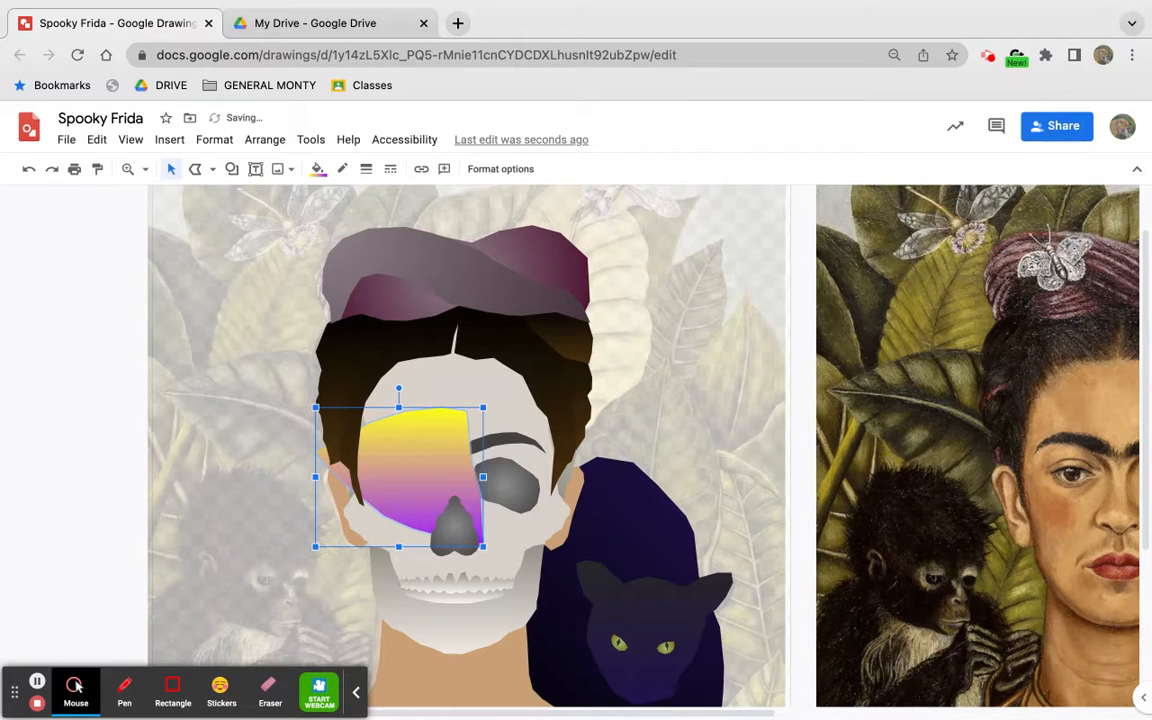
key(super+Up)
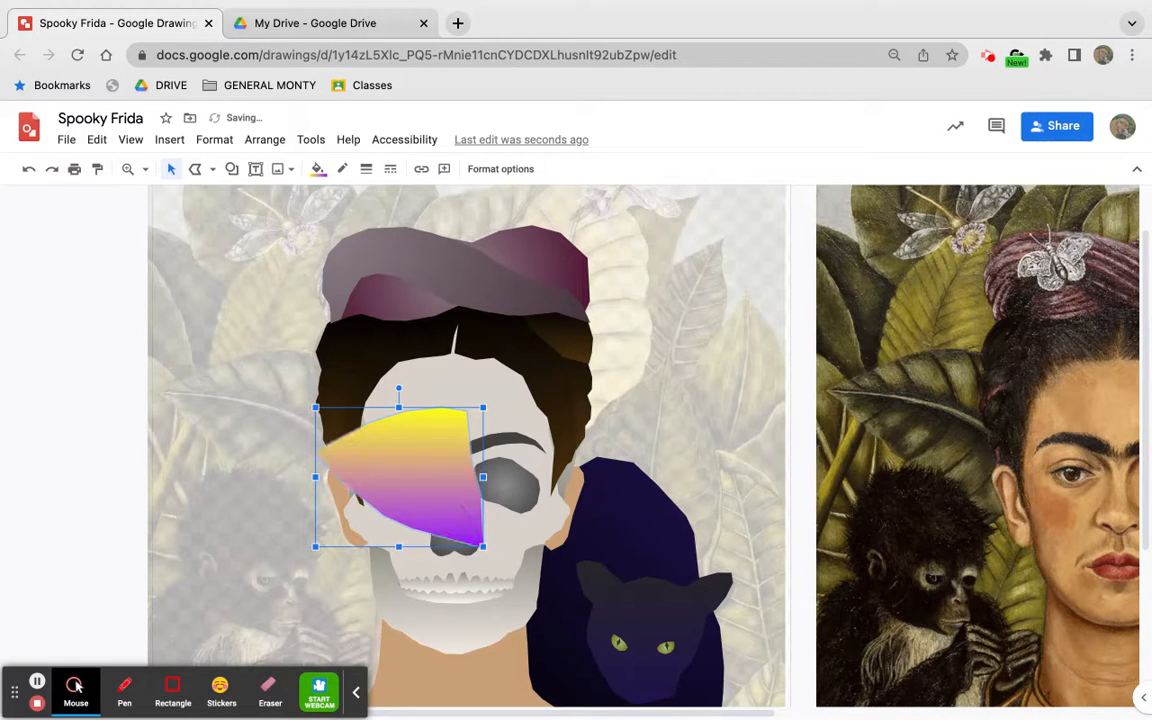
Place the leaf shape back beside the head, tucked behind the hair and in front of the faded painting
drag(398, 476, 236, 378)
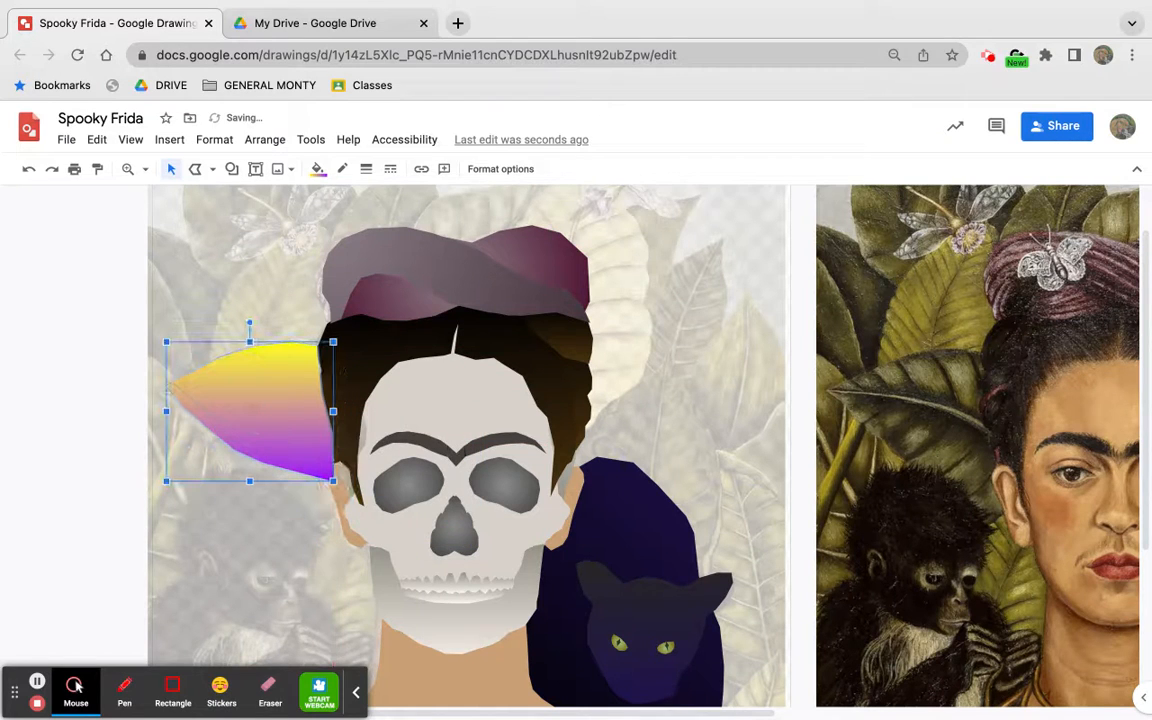
drag(246, 404, 257, 404)
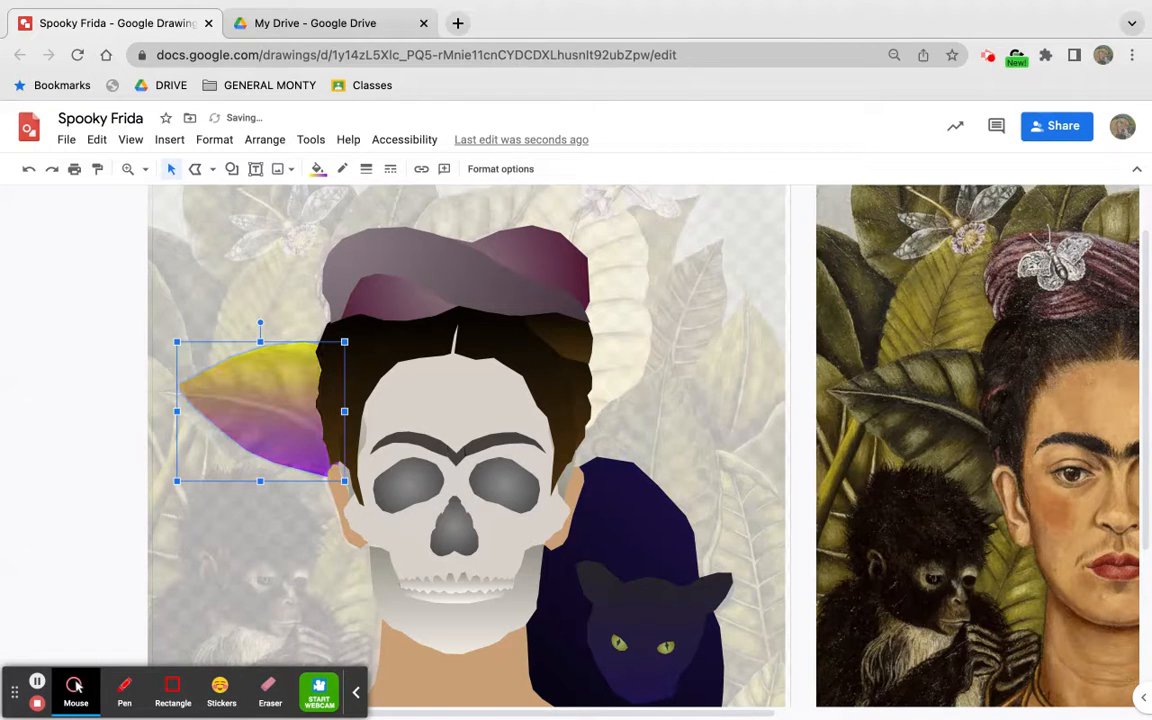
drag(257, 404, 257, 408)
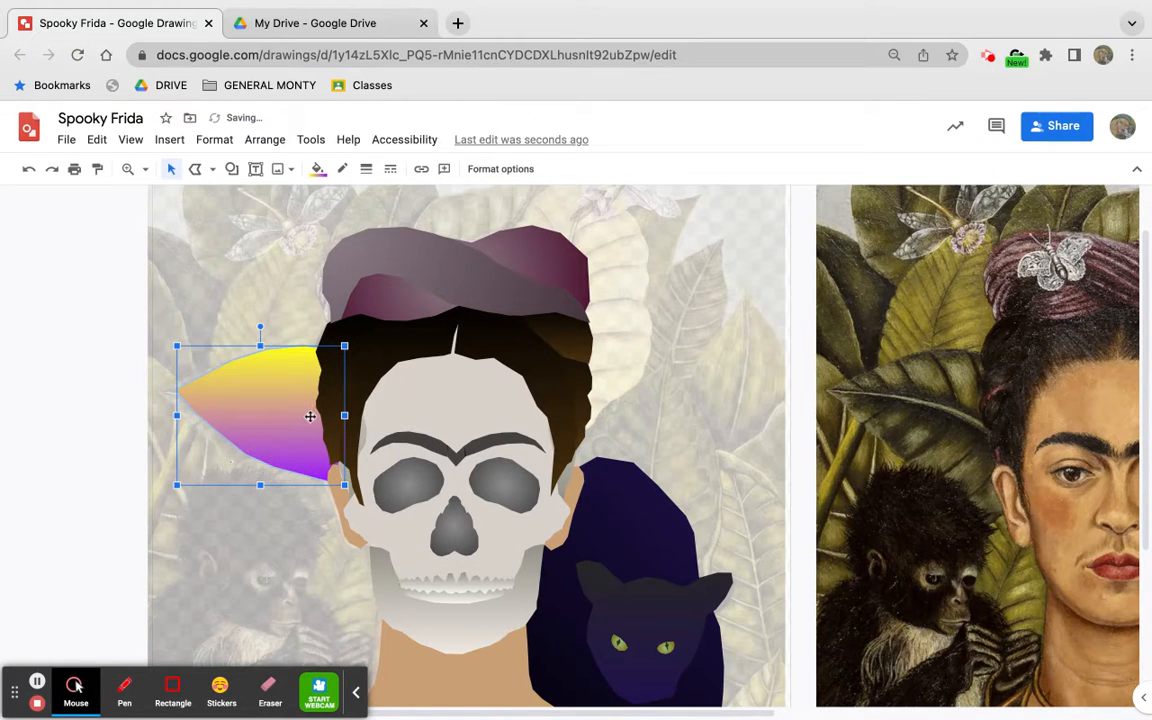
Fill the leaf shape with a radial gradient of light green at the centre and olive at the edges
scroll(313, 553, down, 2)
scroll(313, 553, left, 2)
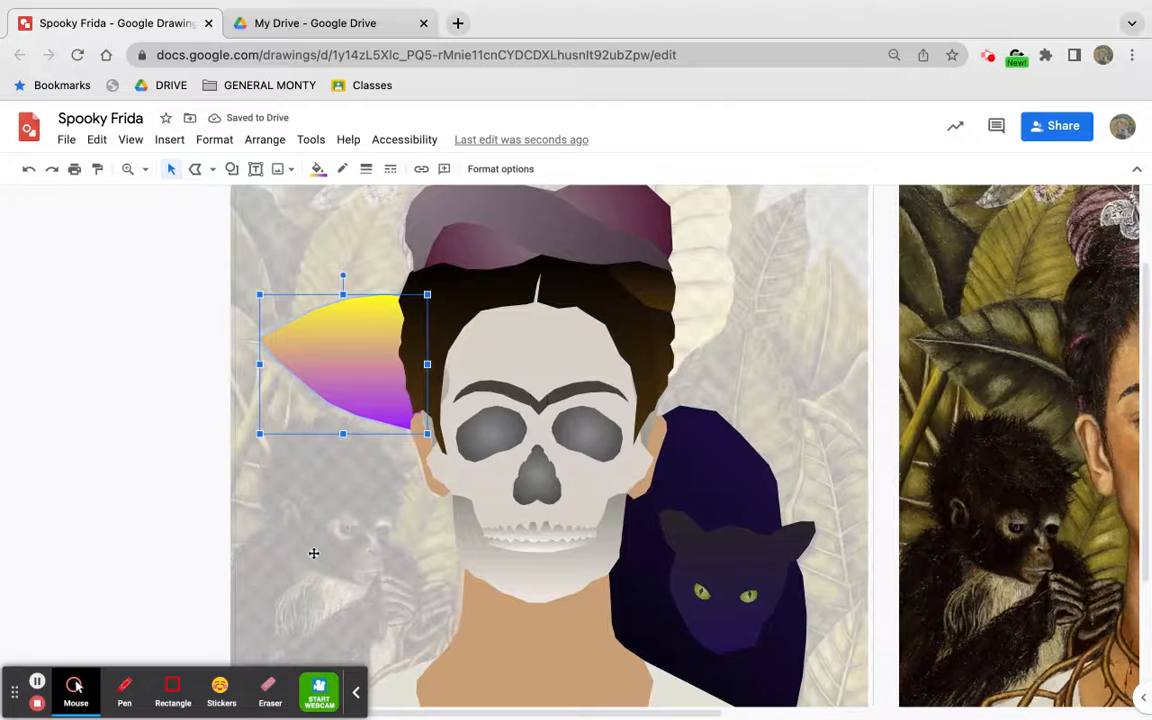
scroll(313, 553, right, 3)
click(528, 497)
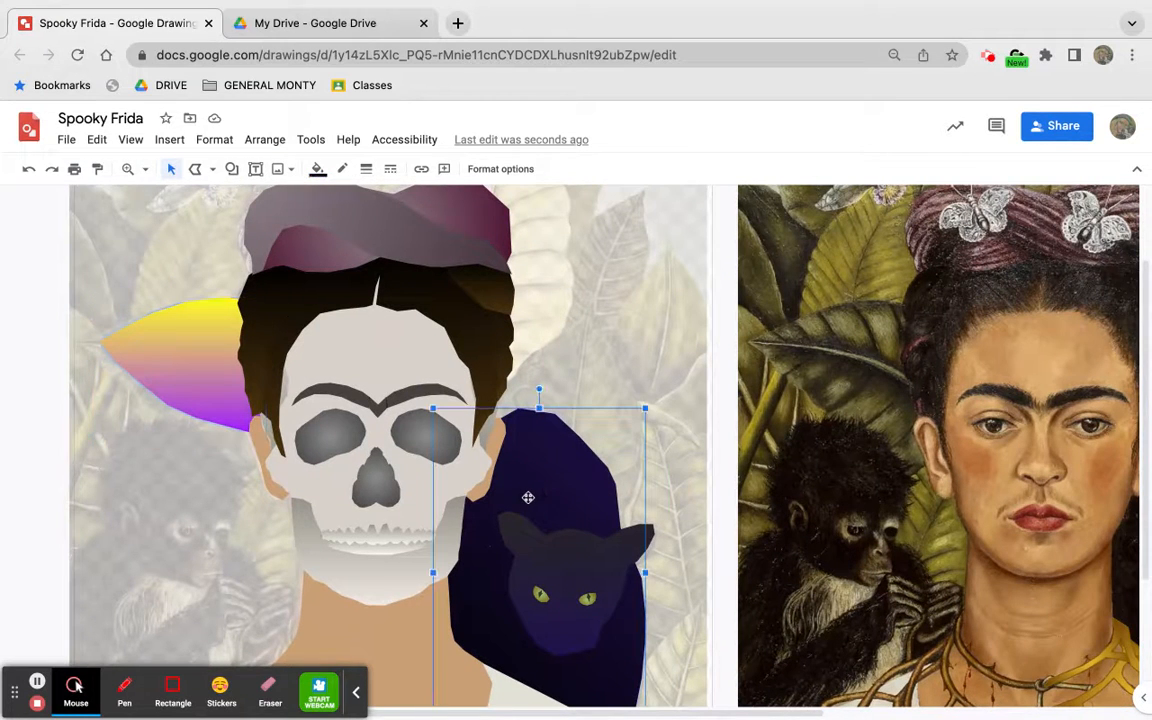
click(344, 240)
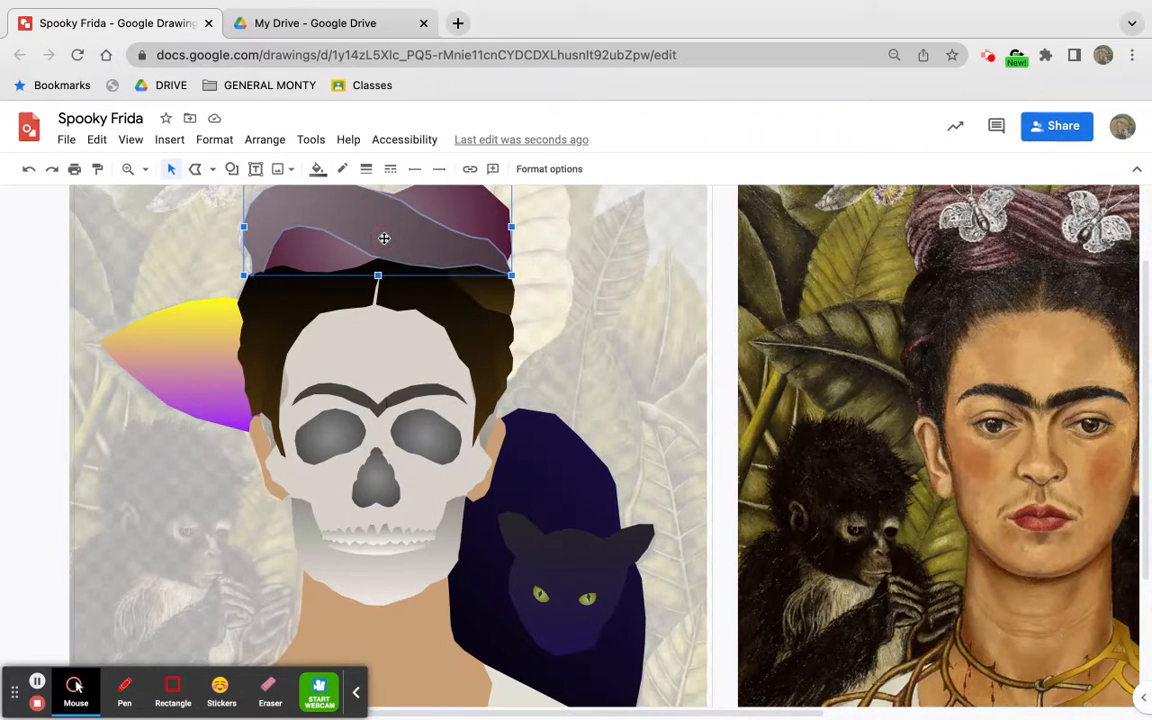
click(198, 352)
click(318, 168)
click(411, 313)
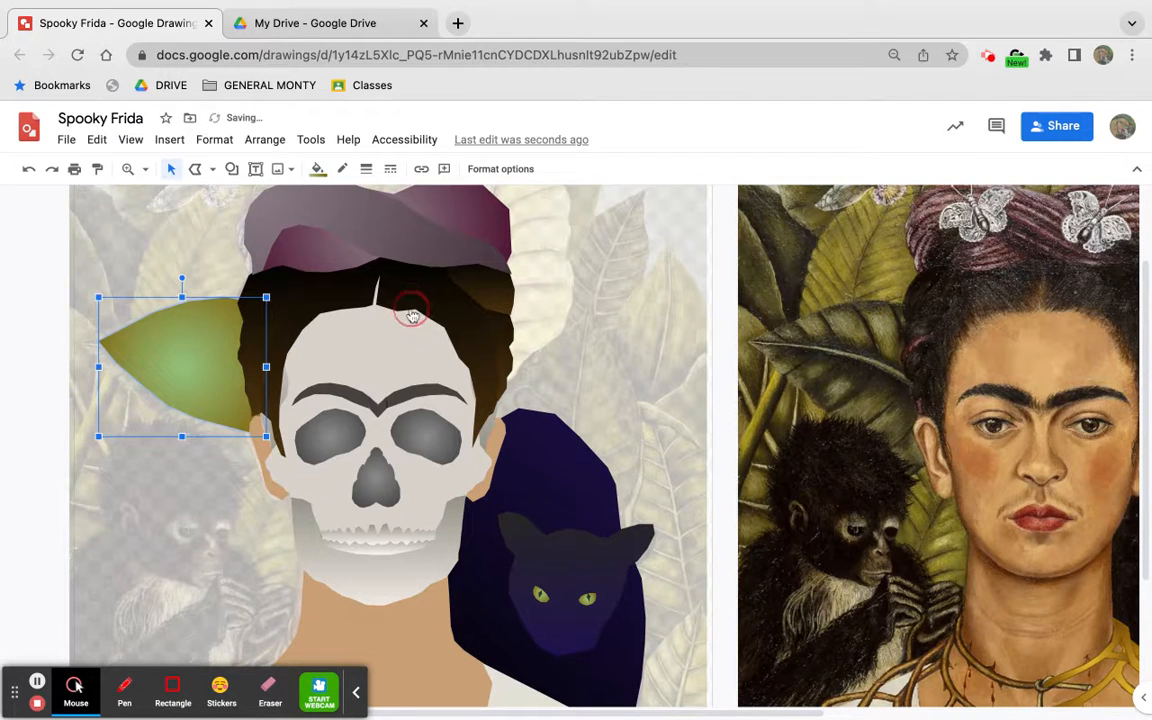
Compare the traced drawing with the original painting, including the golden thorn-necklace branches traced over it
scroll(118, 403, left, 3)
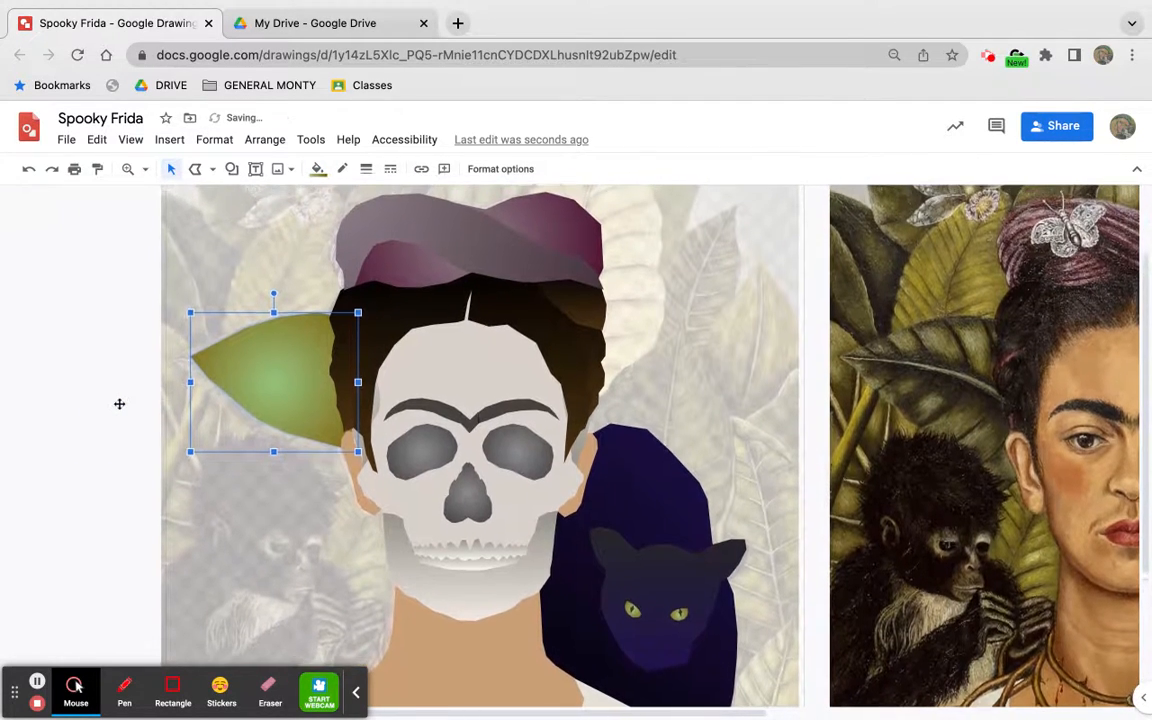
scroll(312, 437, left, 2)
scroll(312, 437, left, 2)
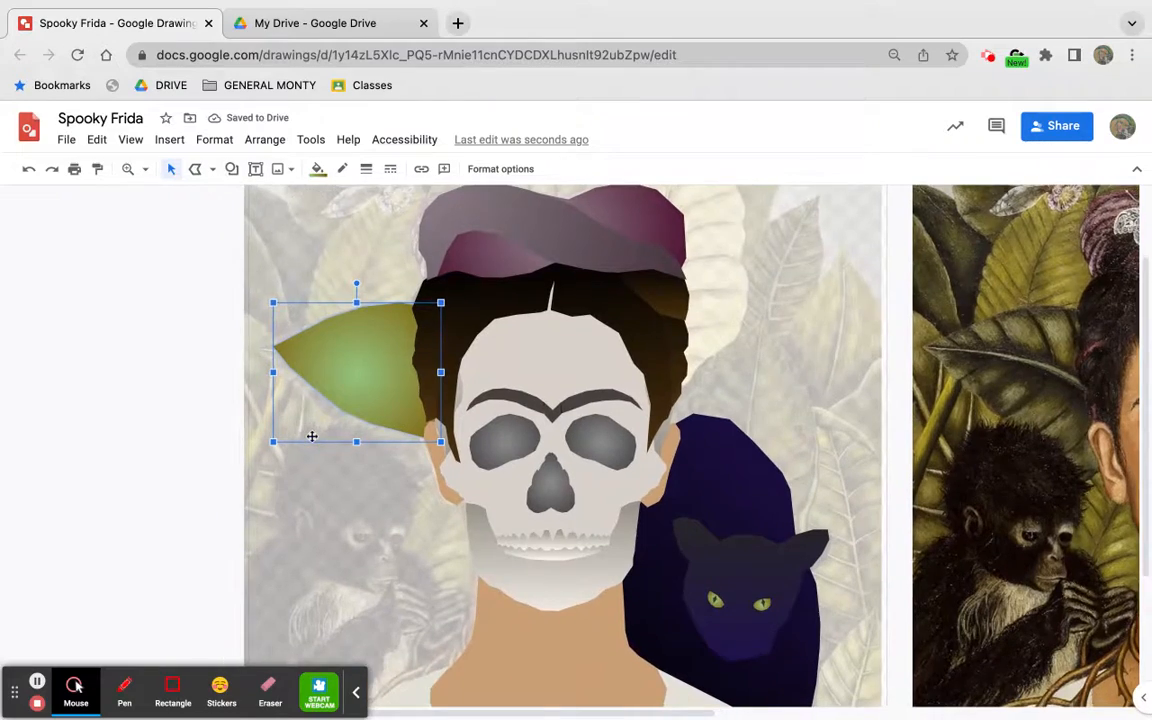
scroll(312, 437, down, 3)
scroll(312, 437, up, 3)
scroll(312, 437, right, 3)
scroll(757, 480, right, 5)
scroll(757, 480, down, 2)
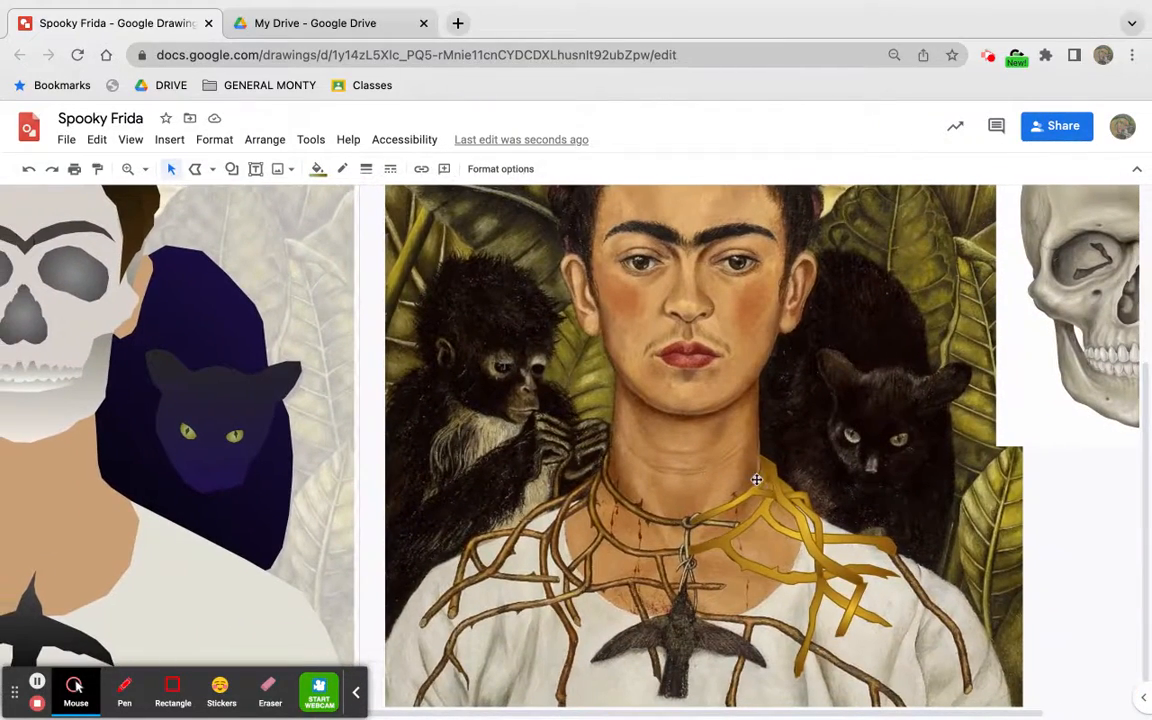
click(757, 480)
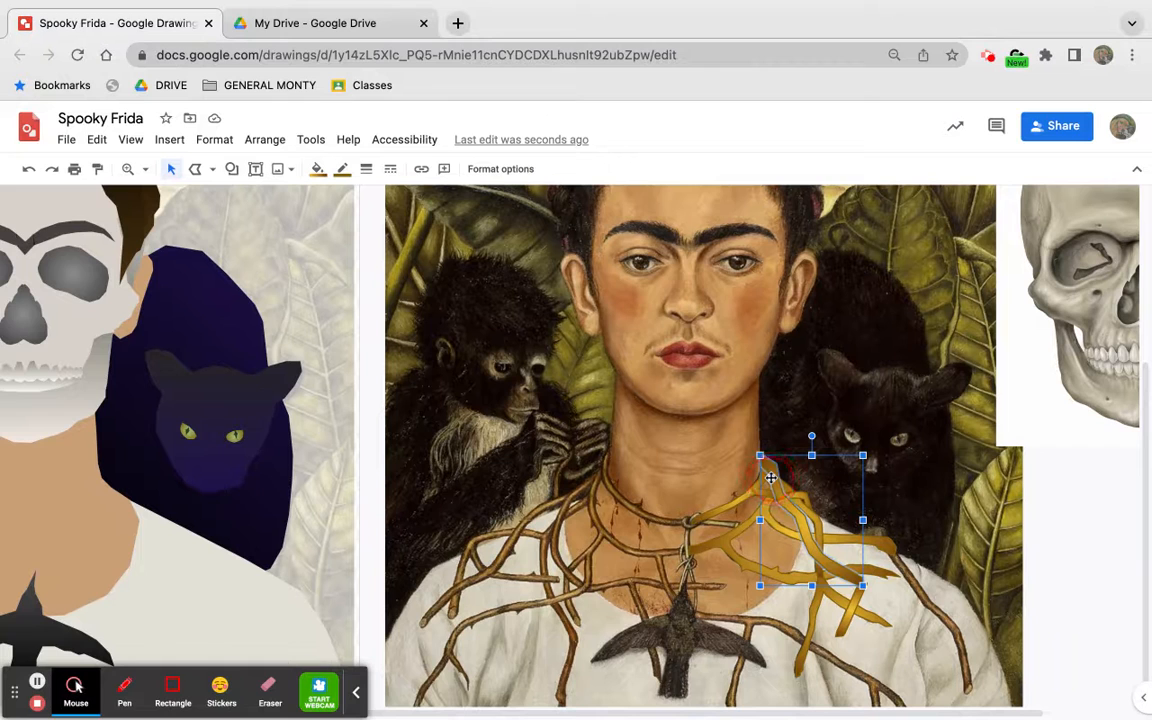
scroll(719, 515, left, 5)
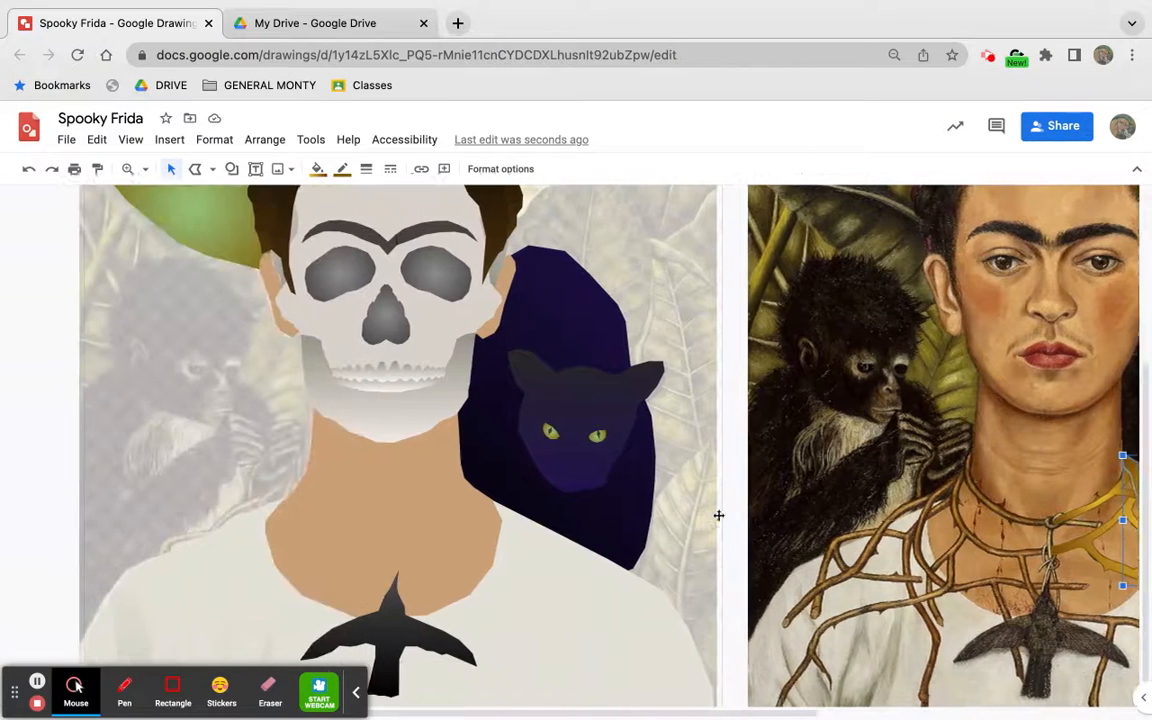
key(alt+super+minus)
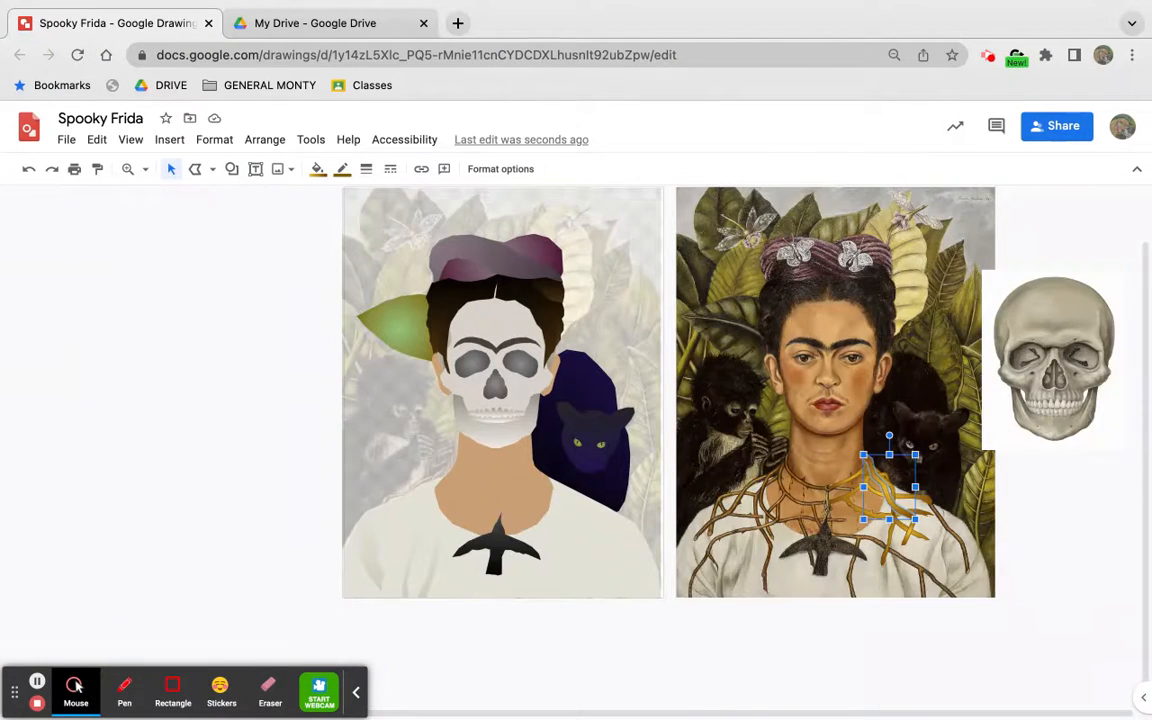
scroll(719, 420, up, 1)
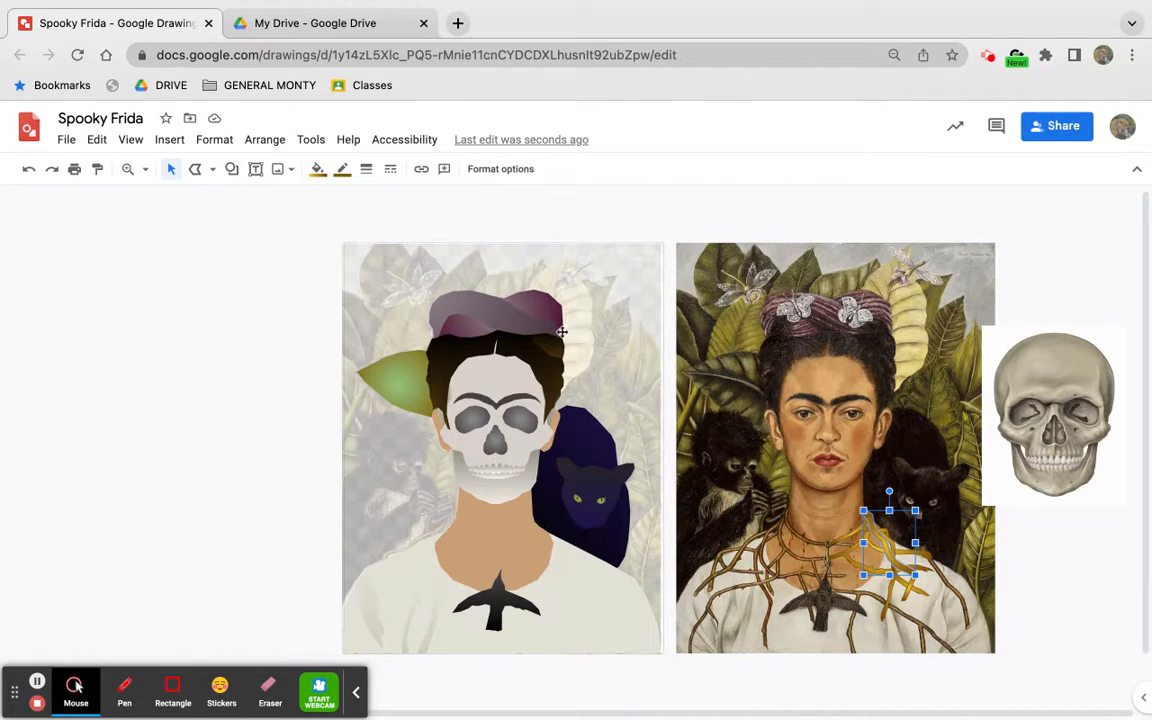
click(682, 430)
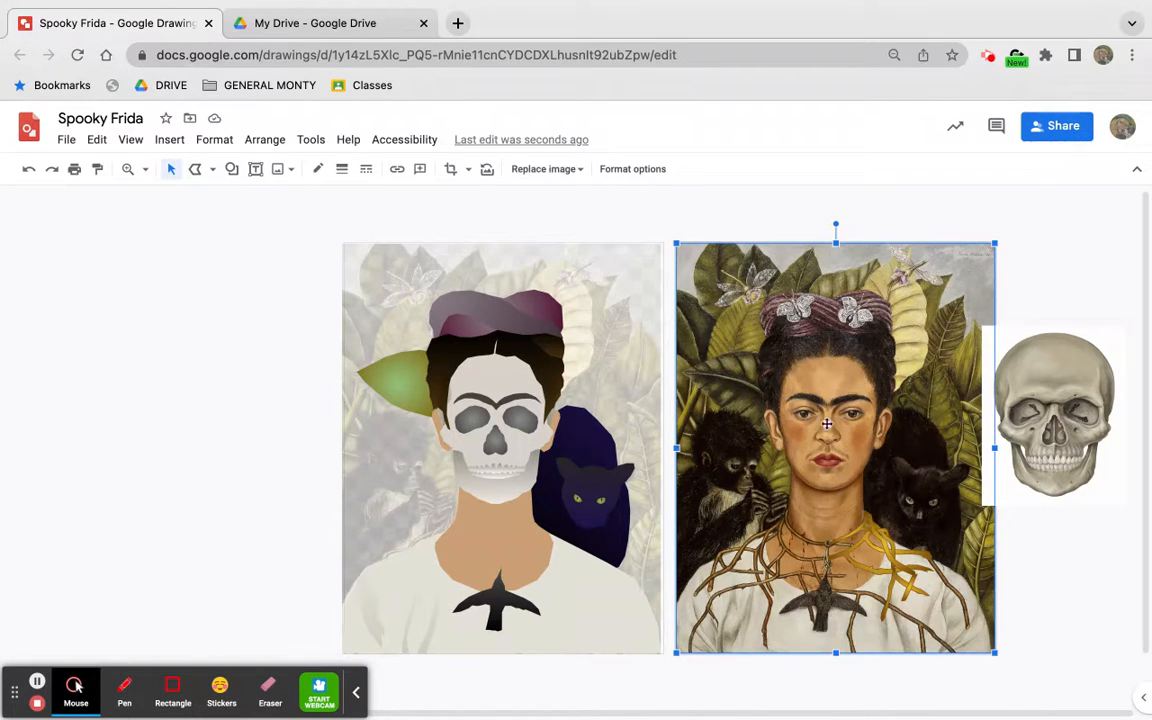
Move two golden thorn-necklace branches from the original painting onto the drawing's neck and collar
click(875, 536)
drag(878, 540, 547, 556)
drag(850, 537, 520, 540)
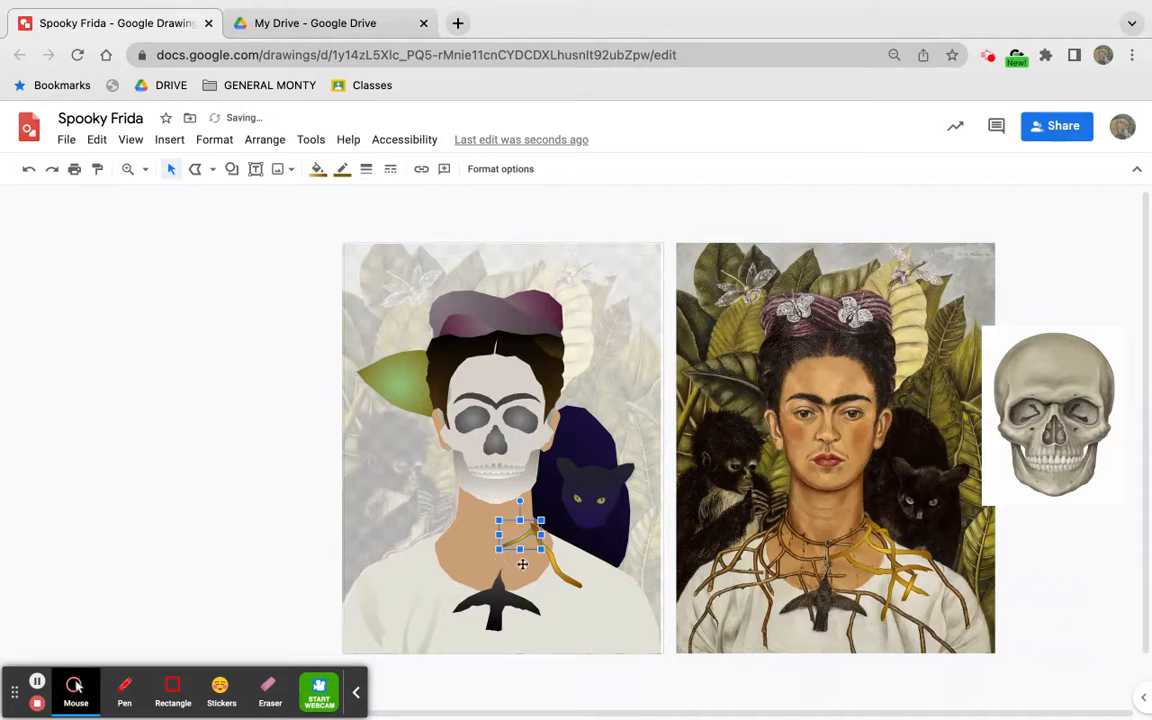
drag(524, 542, 517, 542)
click(396, 306)
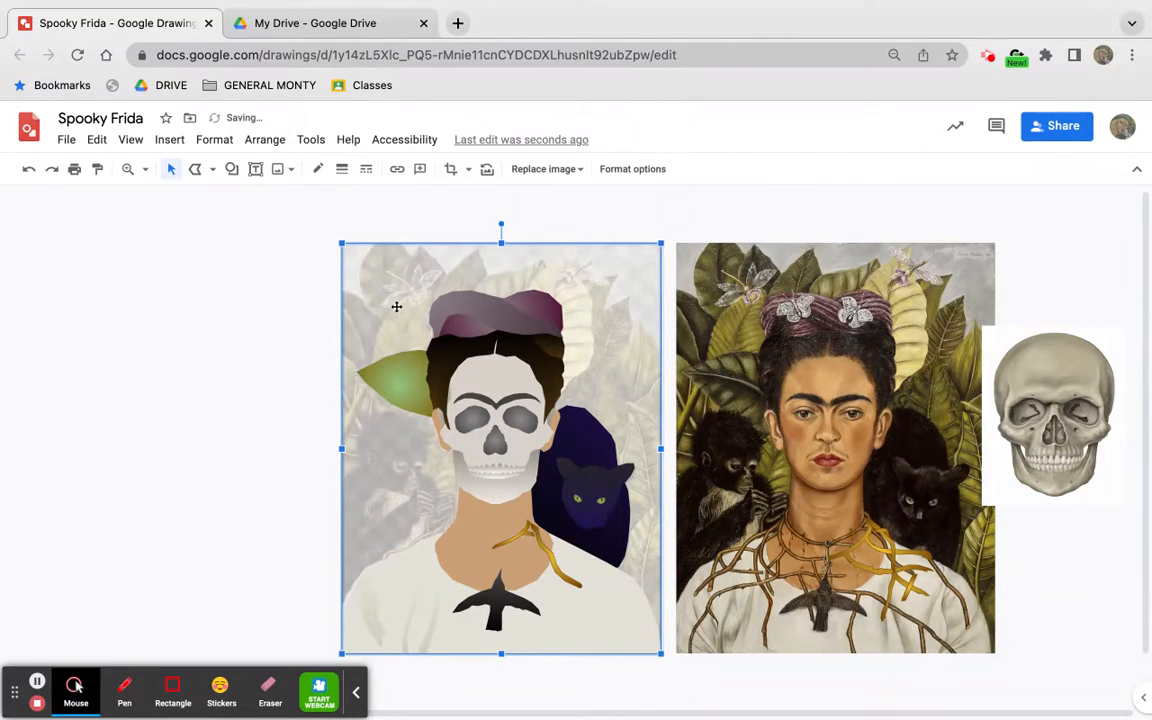